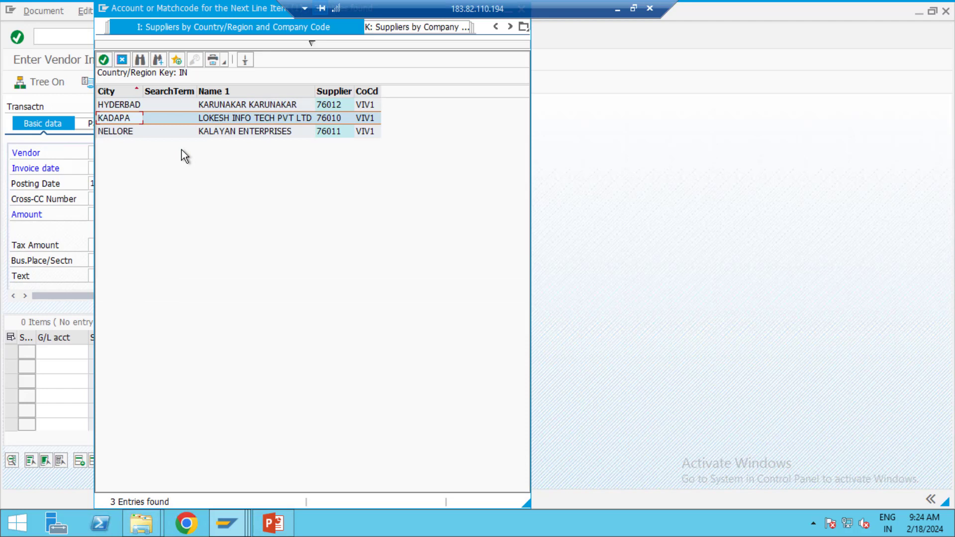
Choose LOKESH INFO TECH PVT LTD as the vendor and enter invoice date 18.02.2024 with reference 003.
key(Return)
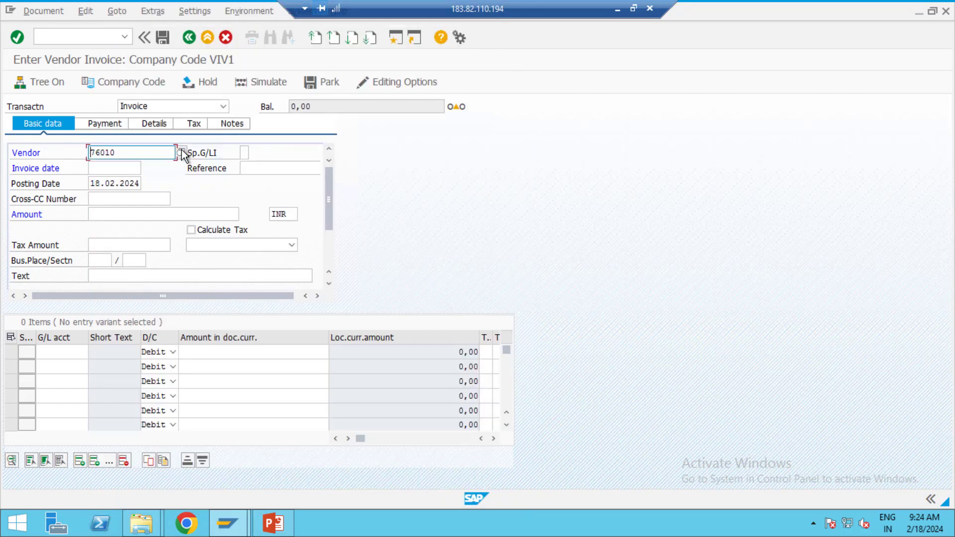
key(Tab)
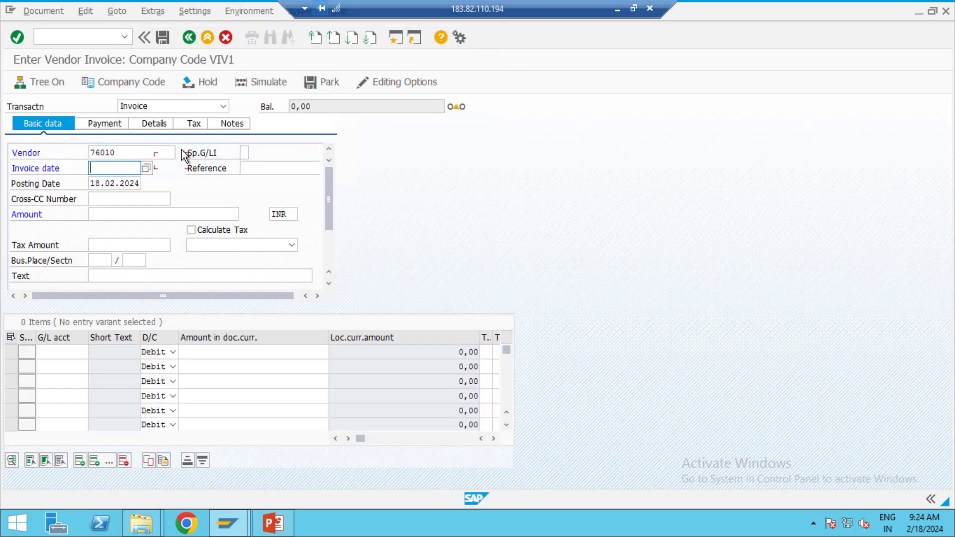
text(18.02.2024)
key(Tab)
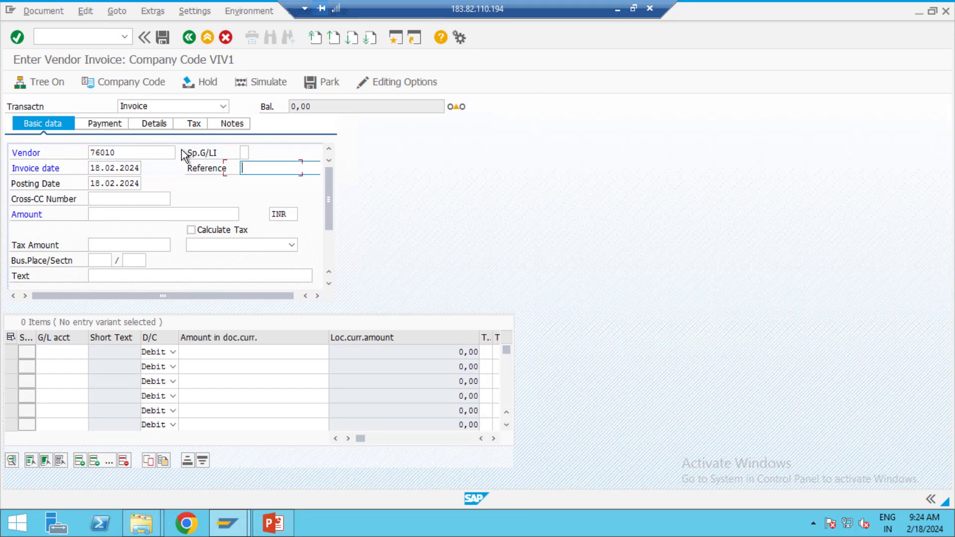
text(003)
Set the vendor invoice amount to 50000 INR.
key(Tab)
key(Tab)
key(Tab)
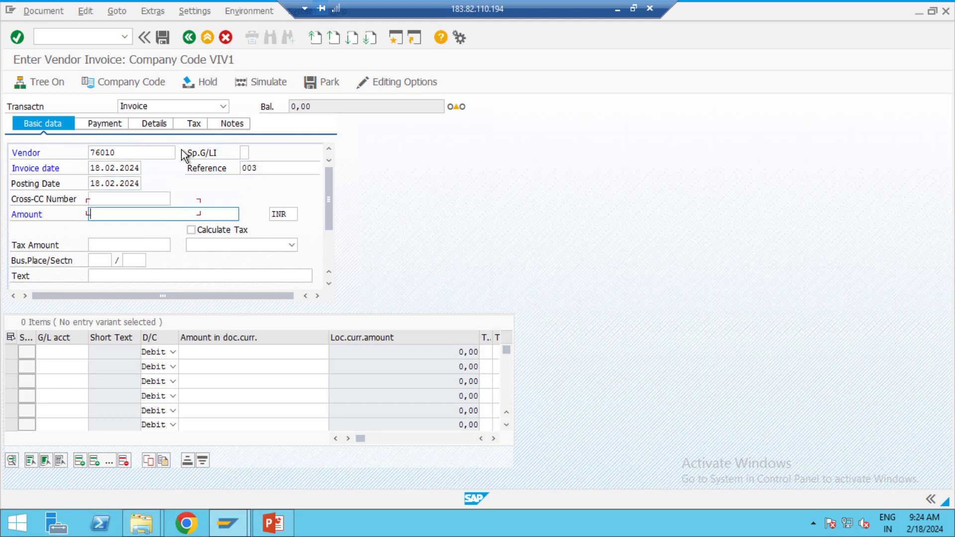
text(5)
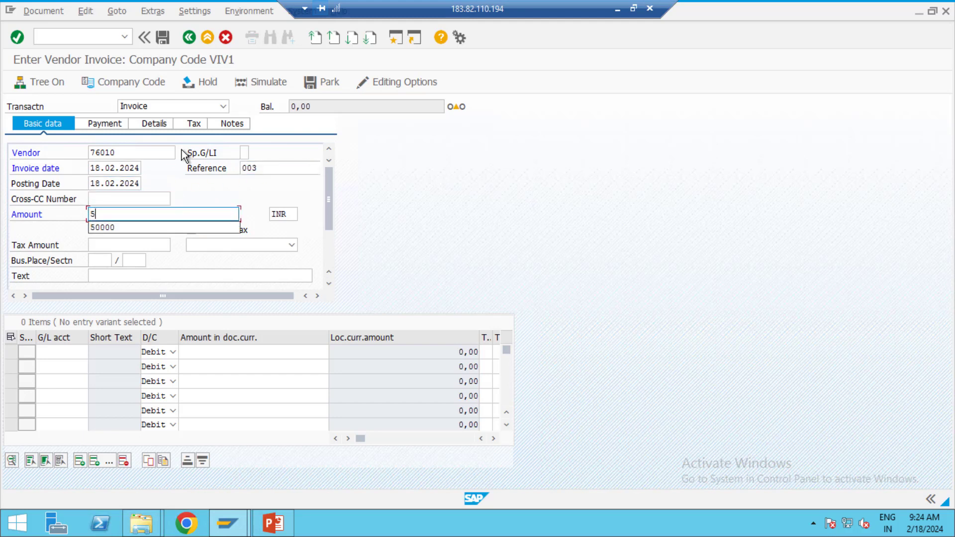
key(Down)
key(Return)
Enter "Vendor Invoice" as the invoice's text in the basic data.
key(Tab)
key(Tab)
key(Tab)
key(Tab)
key(Tab)
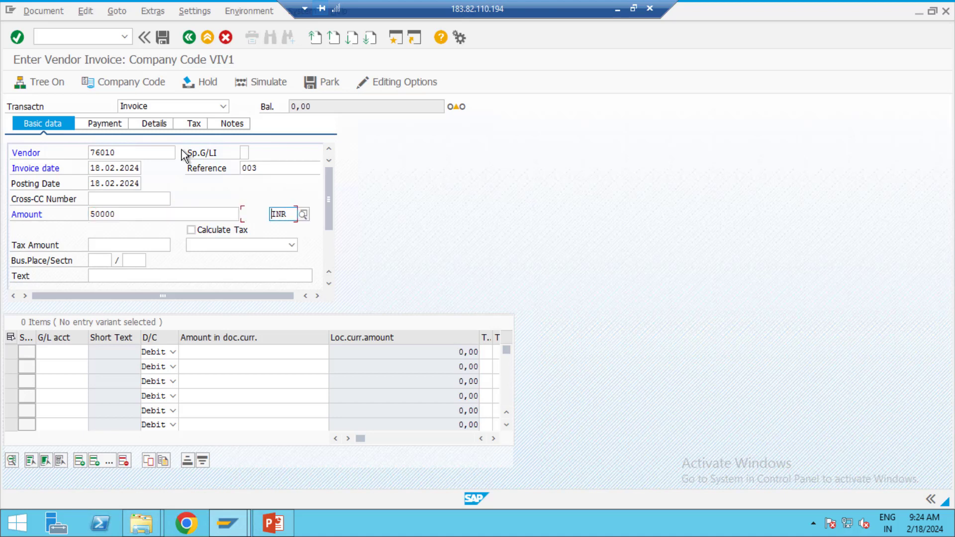
key(Tab)
text(V)
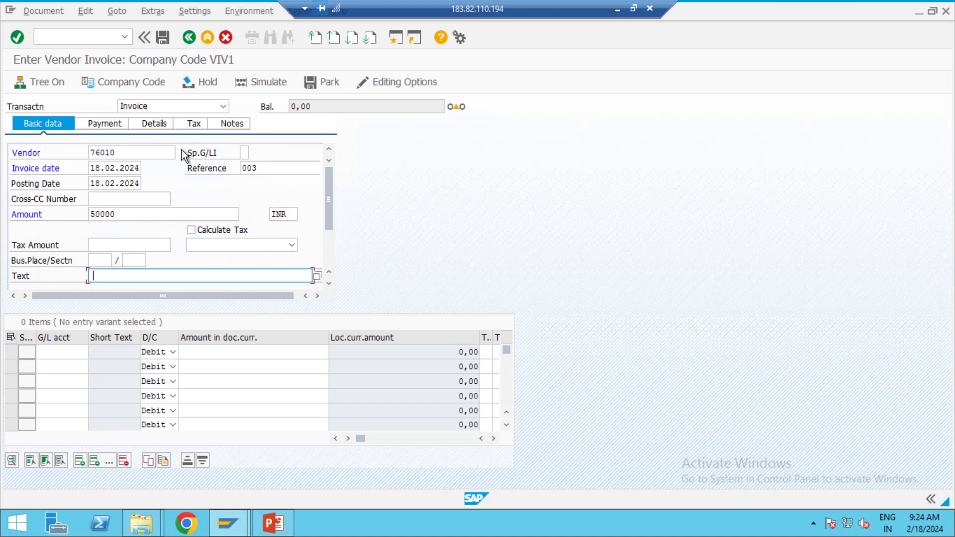
key(Down)
key(Return)
Add a debit line item for G/L account 400305 with an amount of 50000.
key(Tab)
key(Tab)
key(Tab)
key(Tab)
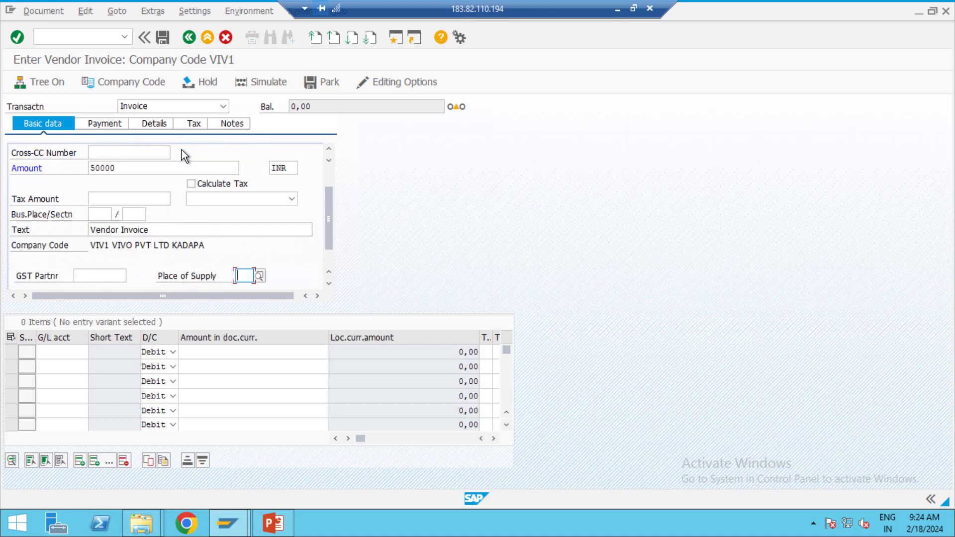
key(Tab)
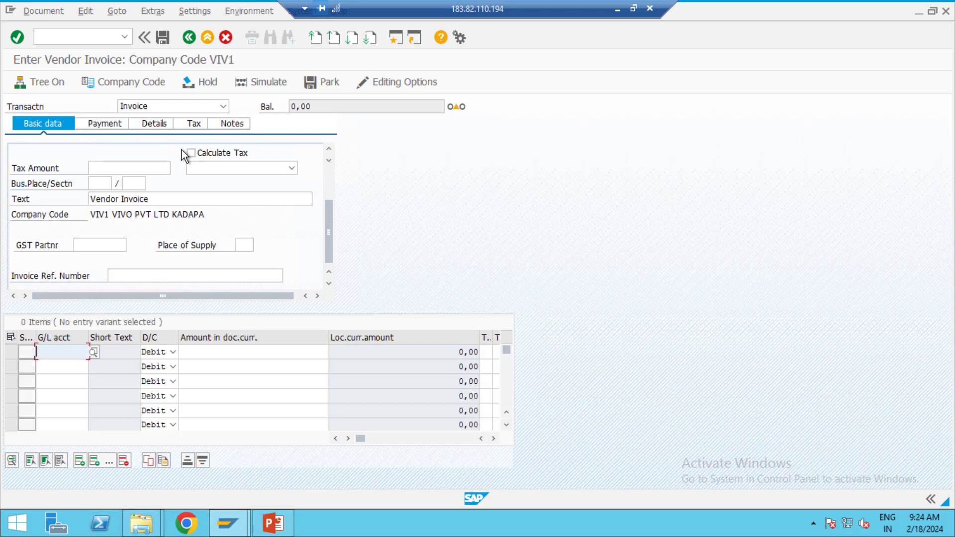
key(Down)
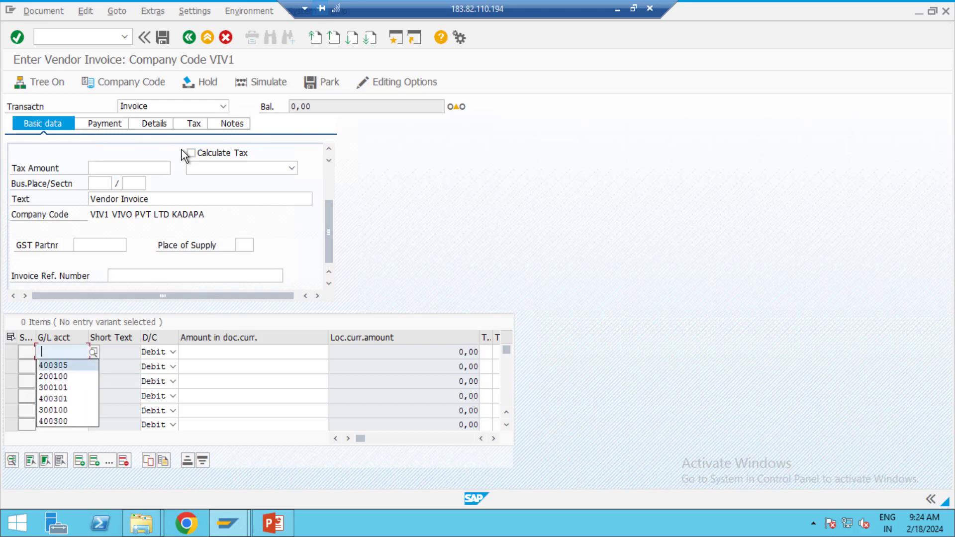
key(Tab)
key(Tab)
text(5)
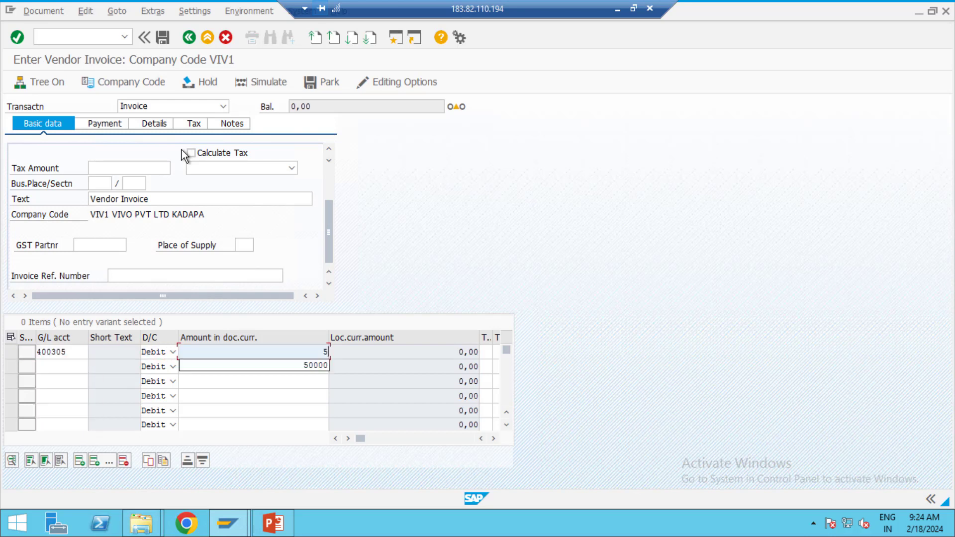
key(Down)
key(Return)
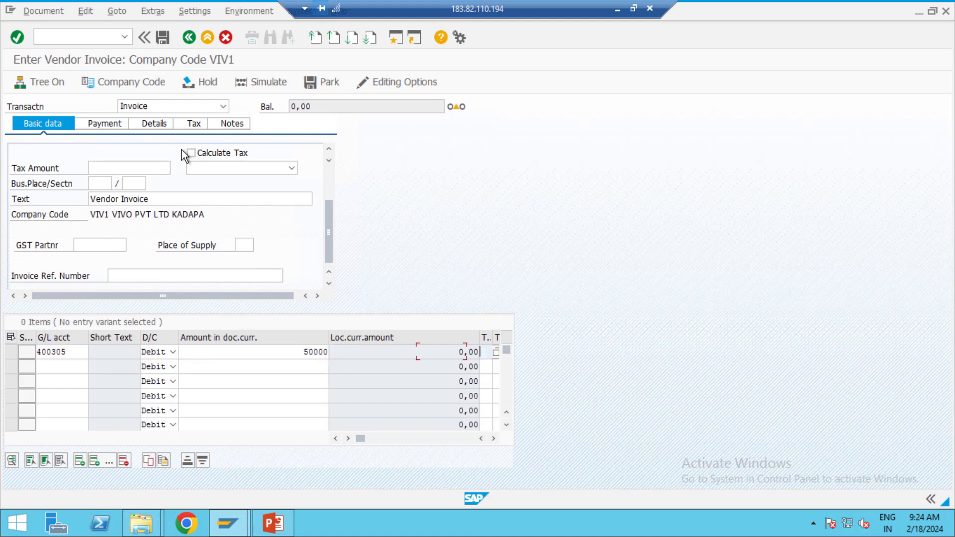
Set the debit line's value date to 18.02.2024 and its text to Purchase, leaving the long text empty.
key(Tab)
key(Tab)
key(Tab)
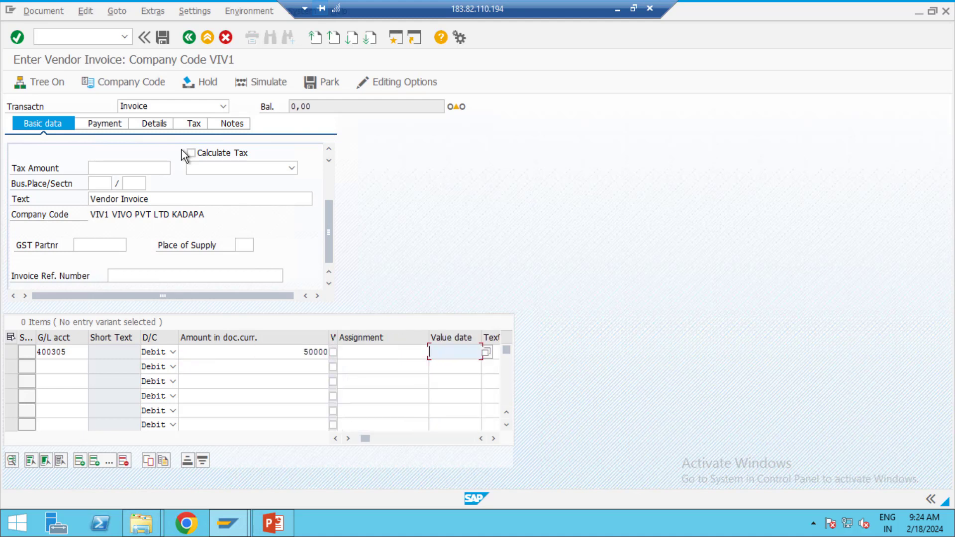
text(18.02.2024)
key(Tab)
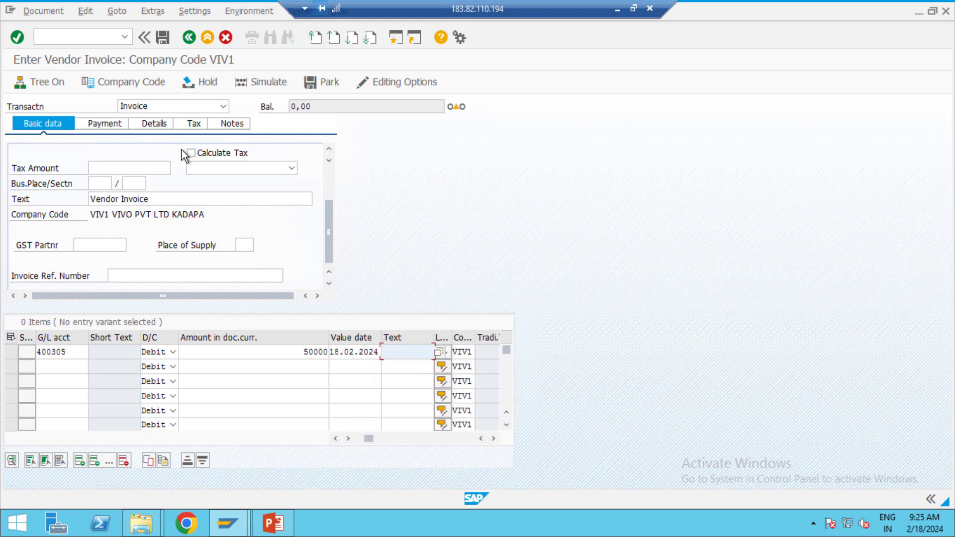
text(P)
key(Down)
key(Return)
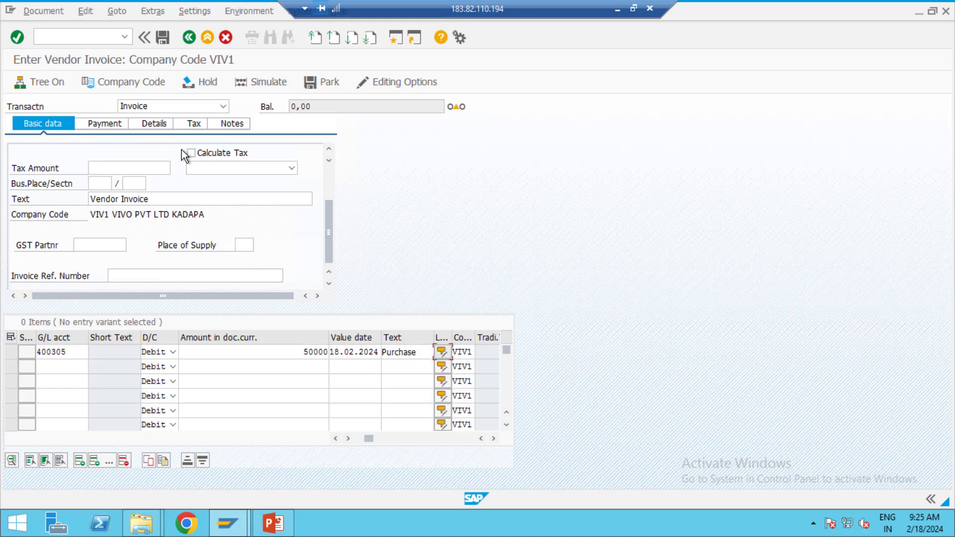
key(Return)
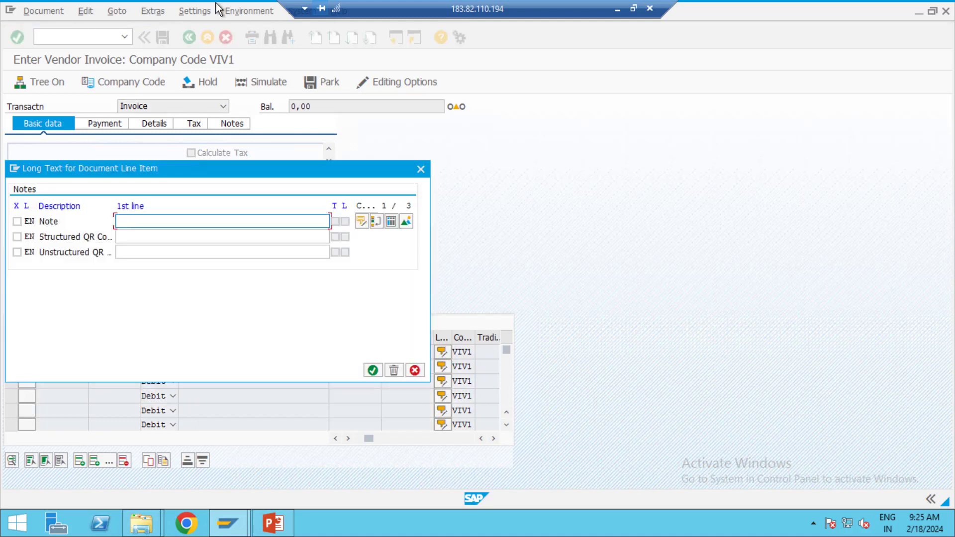
click(421, 169)
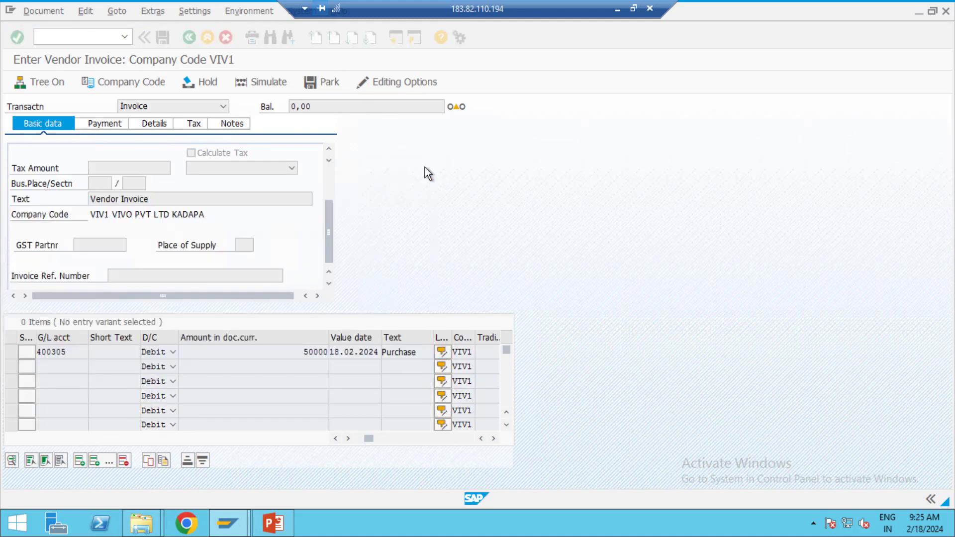
Simulate the vendor invoice with reference 003 and post it.
click(277, 83)
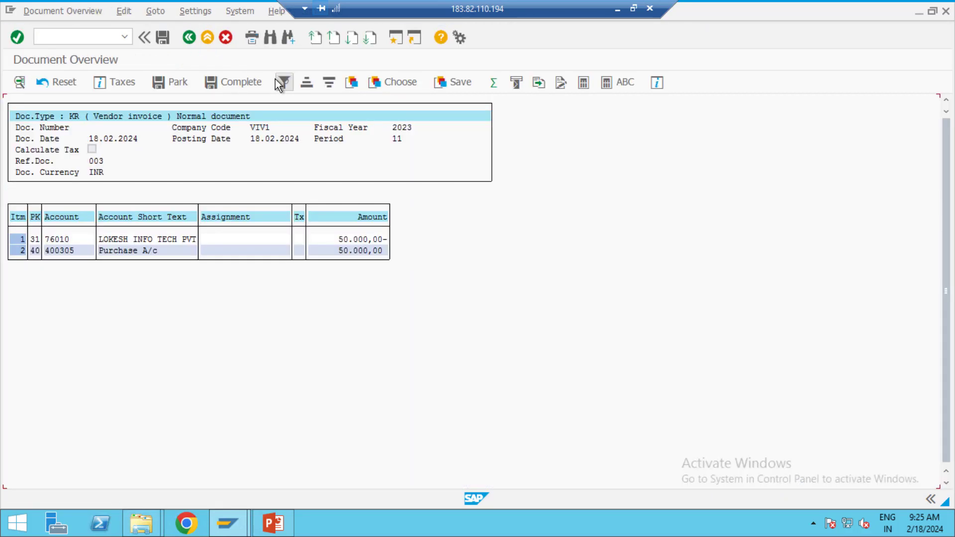
click(162, 36)
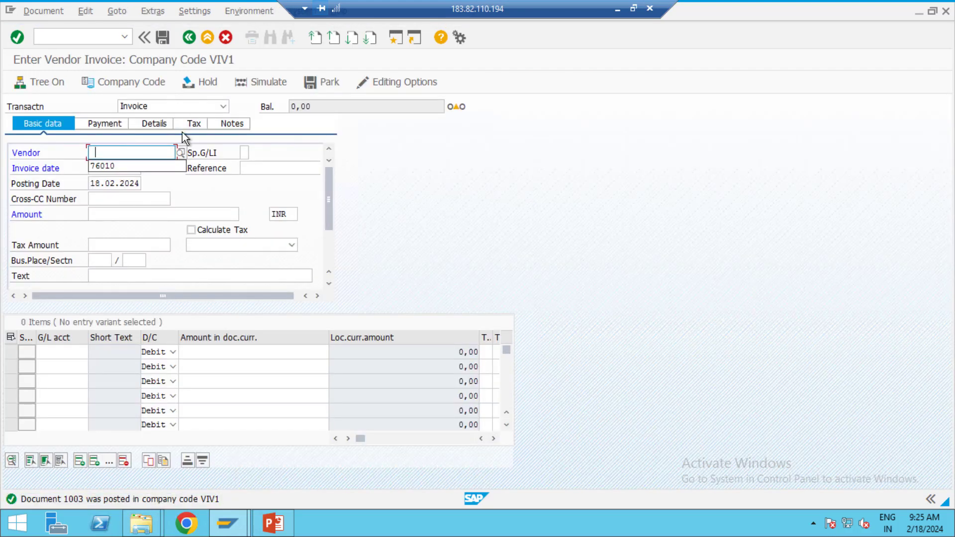
Start another invoice for LOKESH INFO TECH PVT LTD with invoice date 18.02.2024 and reference 004.
key(Down)
key(Return)
key(Tab)
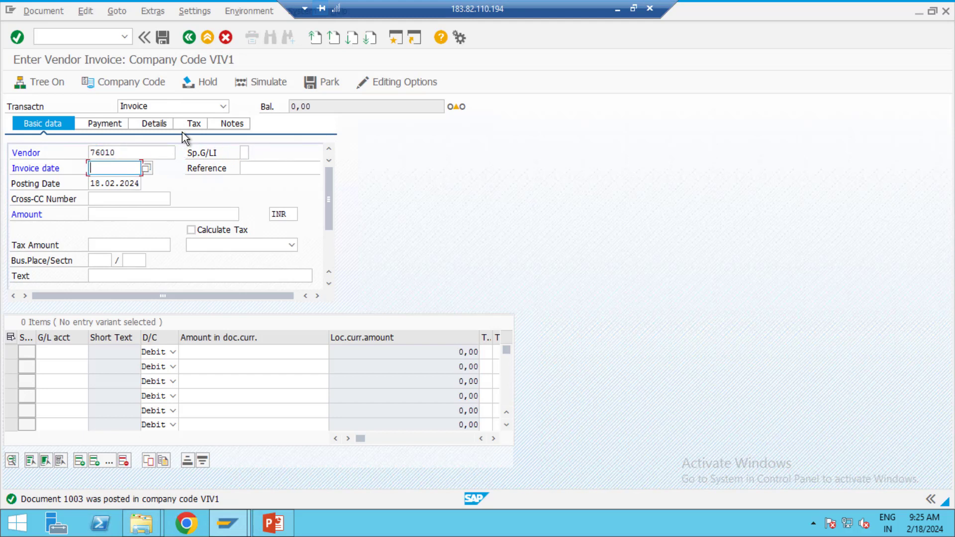
key(Down)
key(Return)
key(Tab)
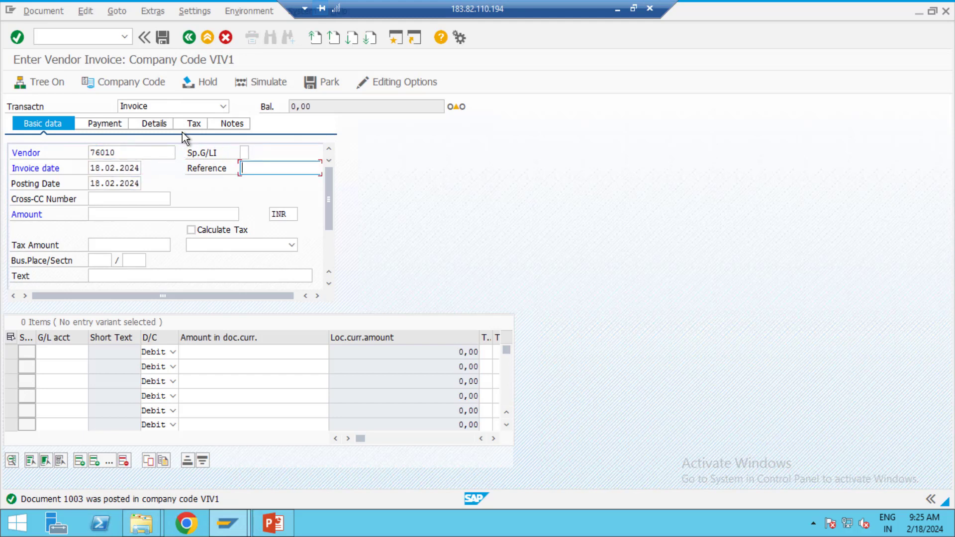
key(Down)
key(Return)
key(Tab)
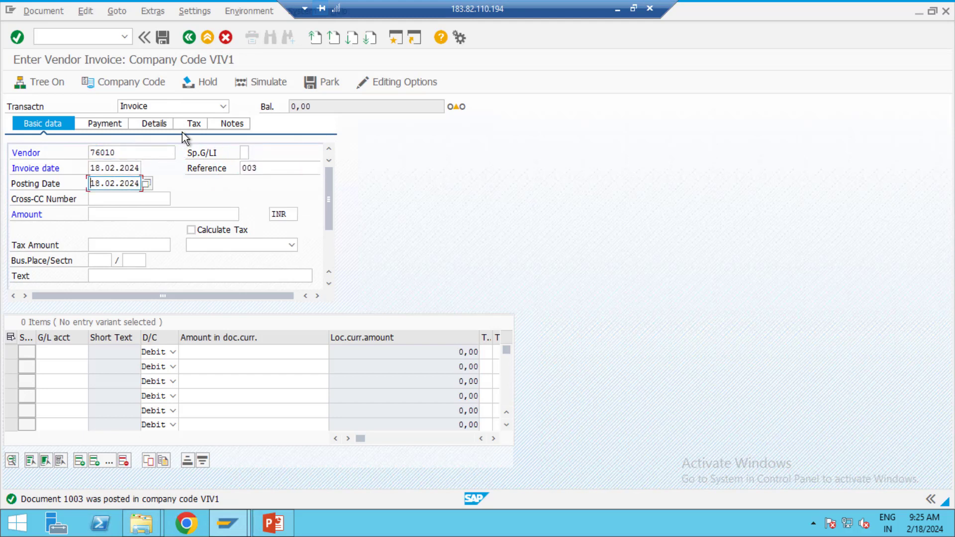
click(283, 166)
key(BackSpace)
text(4)
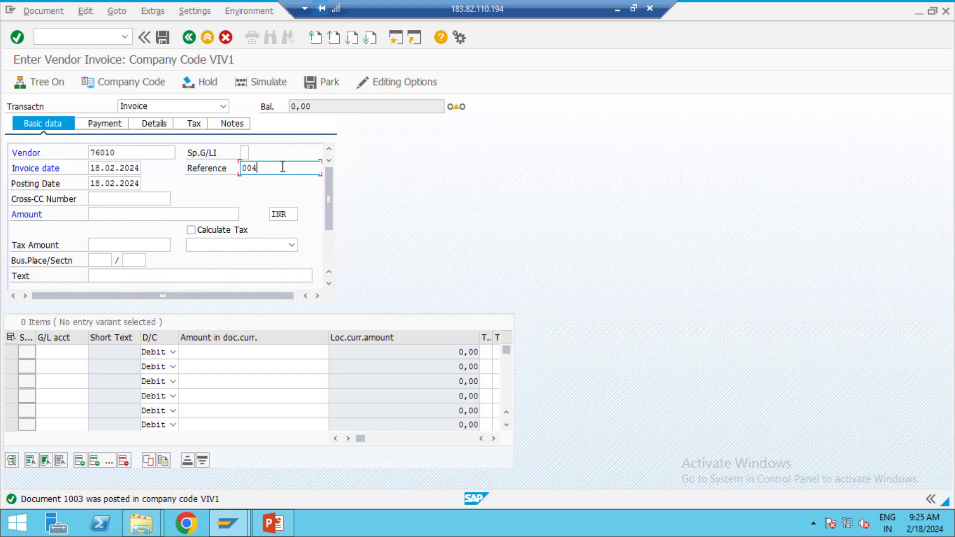
Set the second vendor invoice's amount to 100000 INR.
key(Tab)
key(Tab)
key(Tab)
text(1)
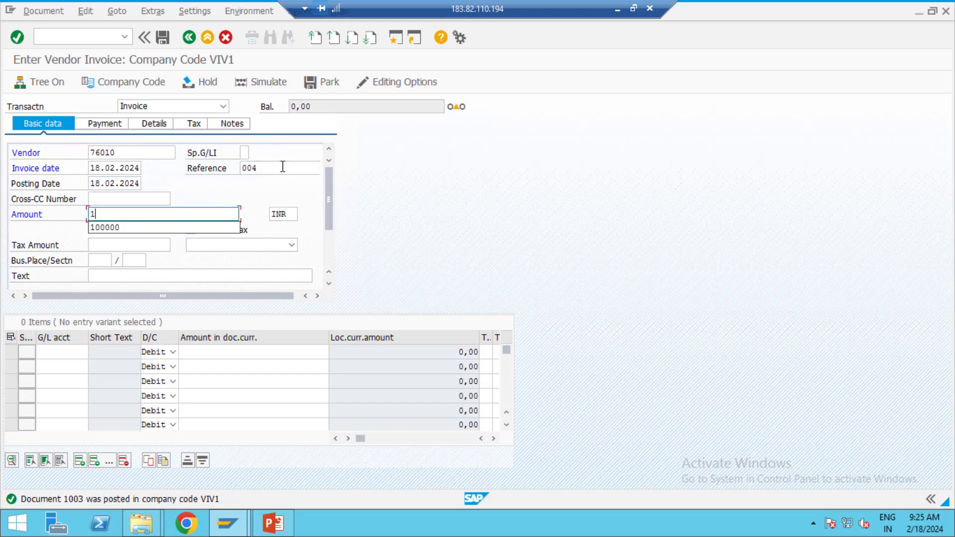
key(Down)
key(Return)
Enter "Vendor Invoice" as the text in the second invoice's basic data.
key(Tab)
key(Tab)
key(Tab)
key(Tab)
key(Tab)
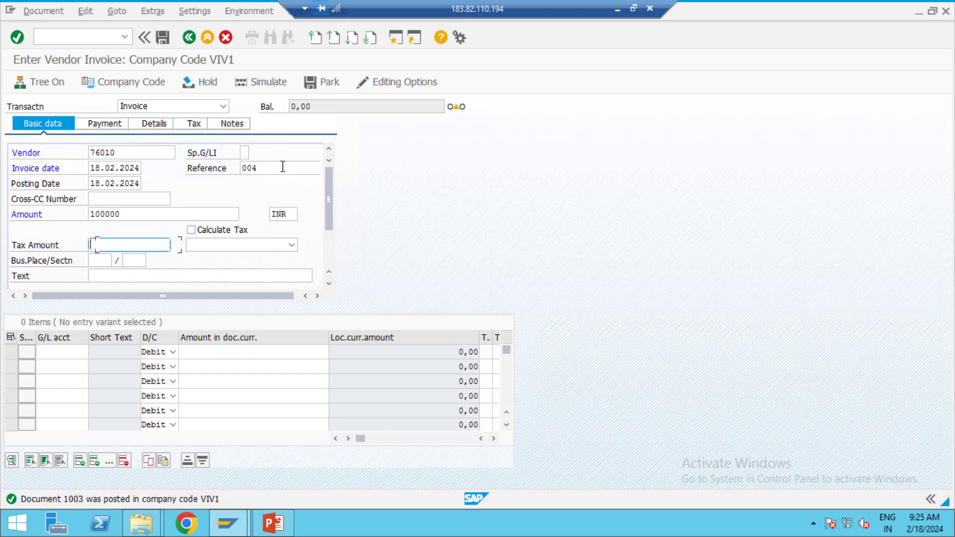
key(Tab)
text(V)
key(Down)
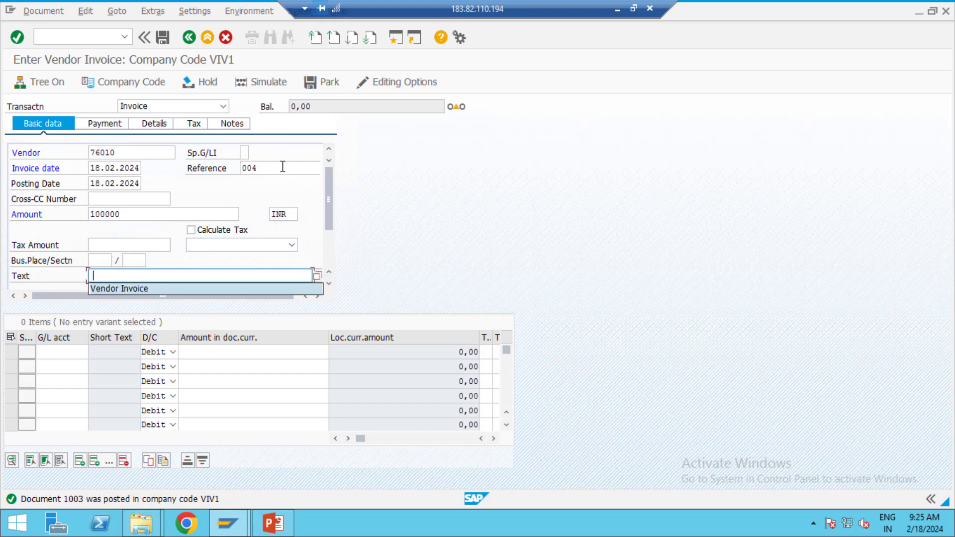
key(Return)
Add a debit line item for G/L account 400305 with an amount of 100000.
key(Tab)
key(Tab)
key(Tab)
key(Tab)
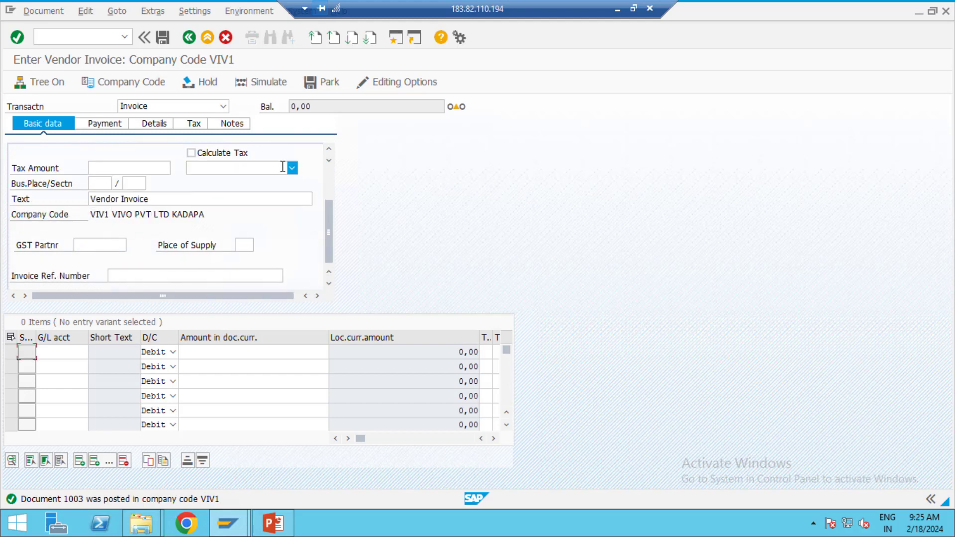
text(4)
key(Down)
key(Return)
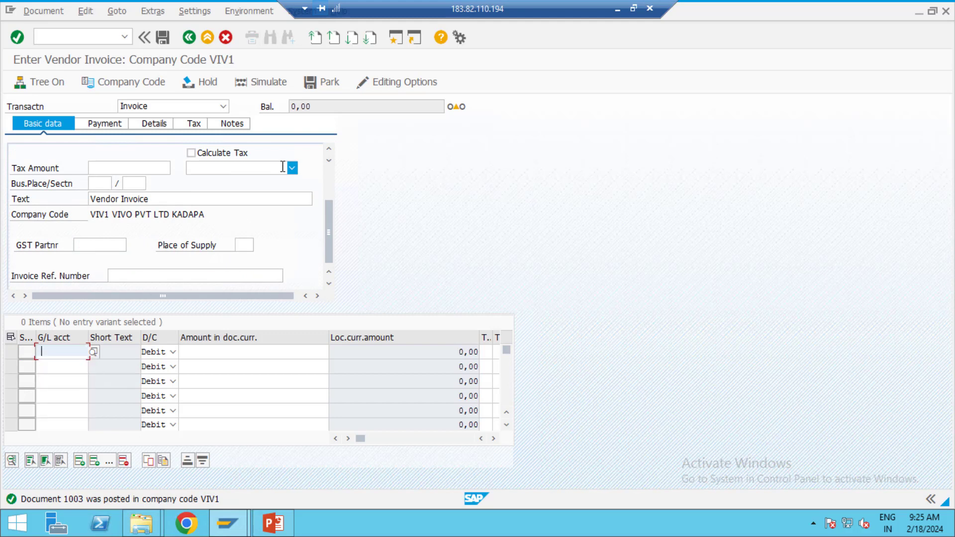
key(Tab)
key(Tab)
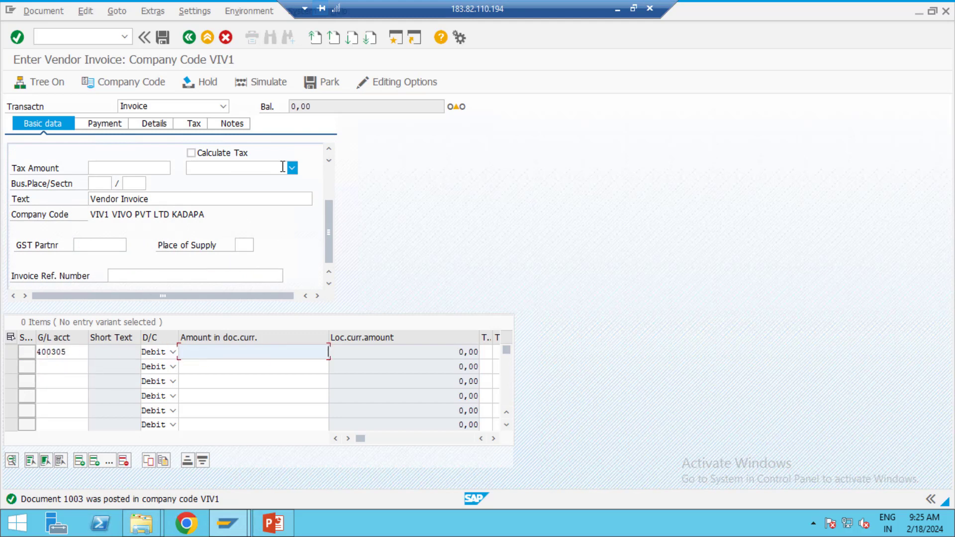
text(1)
key(Down)
key(Return)
Give the 100000 debit line value date 18.02.2024 and text Purchase, leaving its long text empty.
key(Tab)
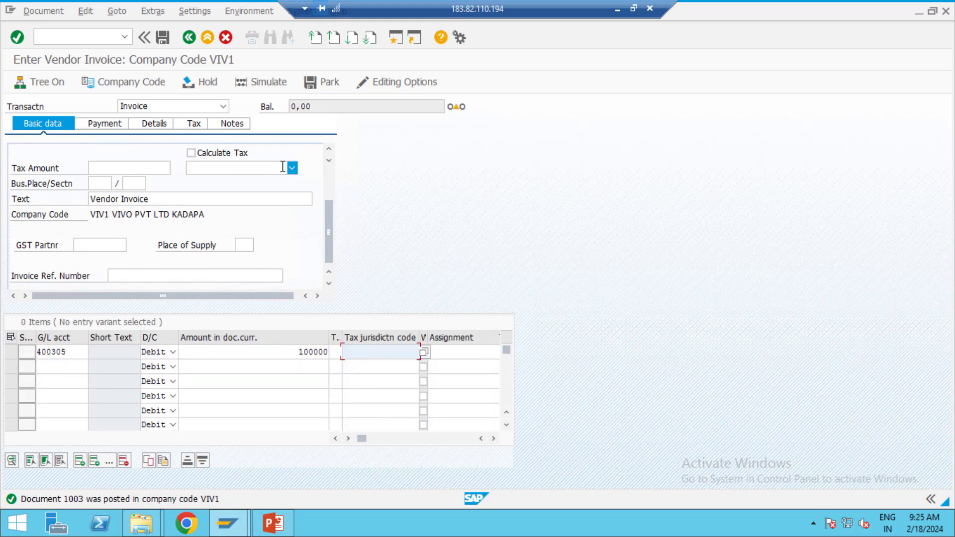
key(Tab)
key(Tab)
key(Tab)
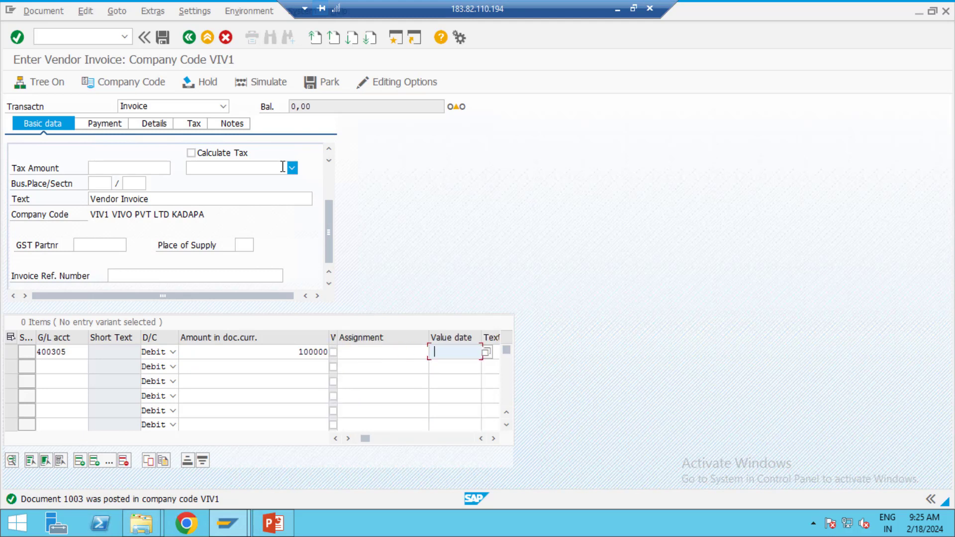
key(Down)
key(Return)
key(Tab)
key(Down)
key(Return)
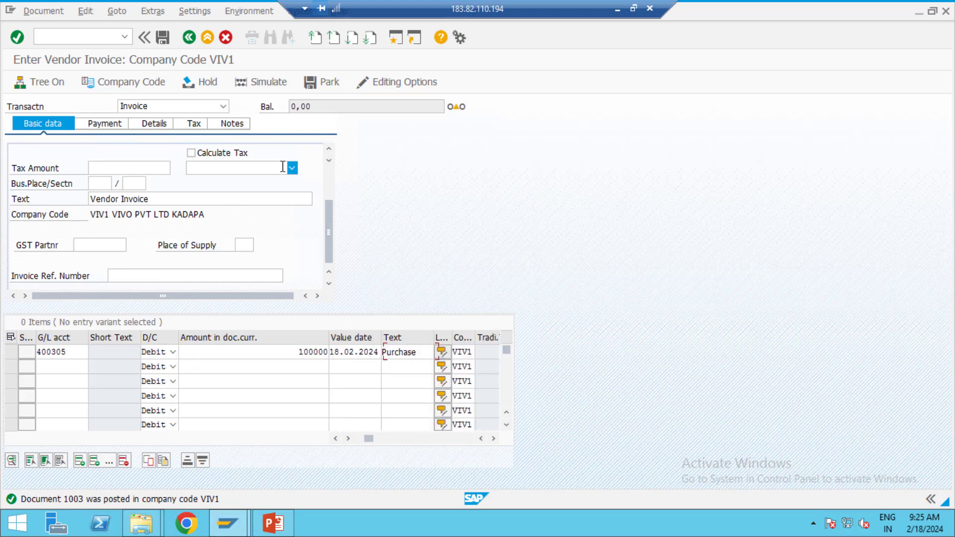
key(Tab)
key(Return)
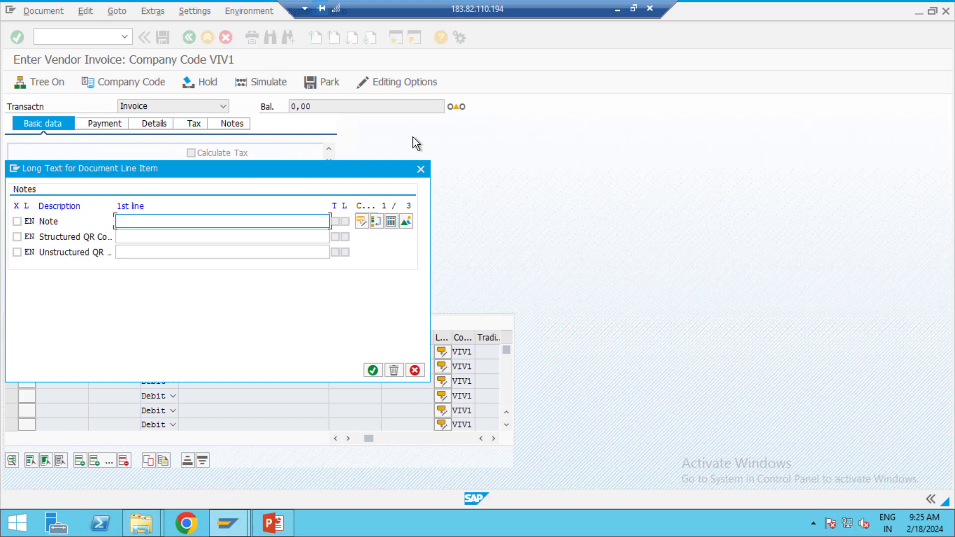
click(421, 170)
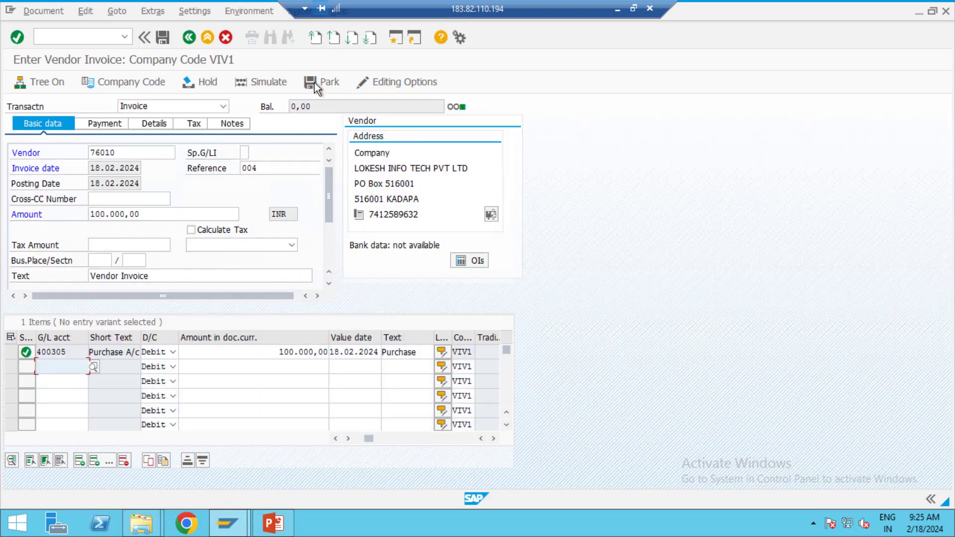
Simulate and post the 100000 INR vendor invoice.
click(281, 84)
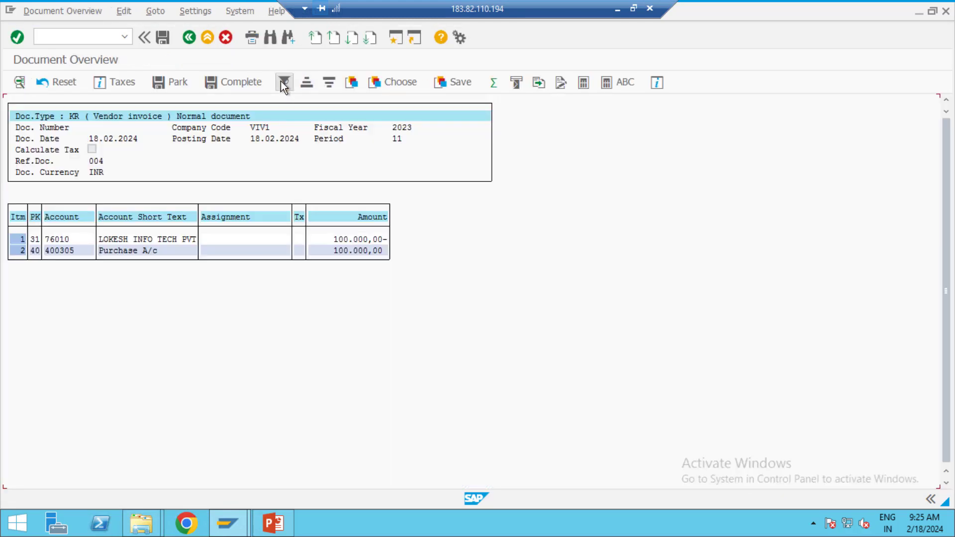
click(163, 38)
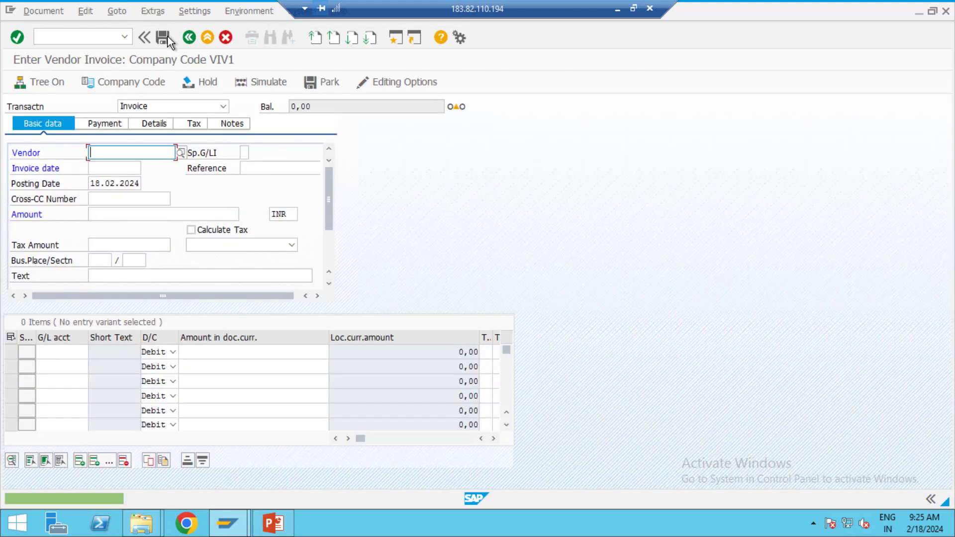
Start a third invoice for vendor LOKESH INFO TECH PVT LTD with invoice date 18.02.2024 and reference 005.
text(76010)
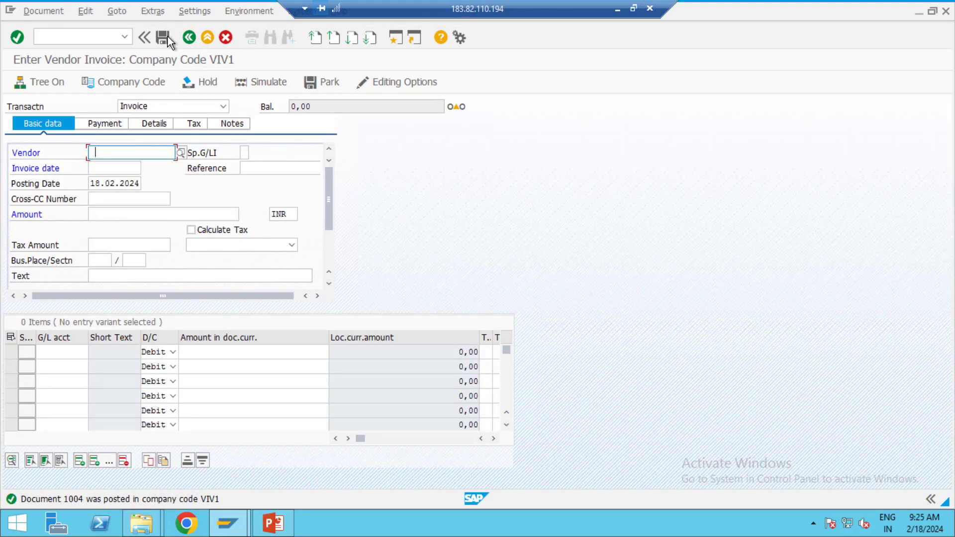
key(Tab)
key(Tab)
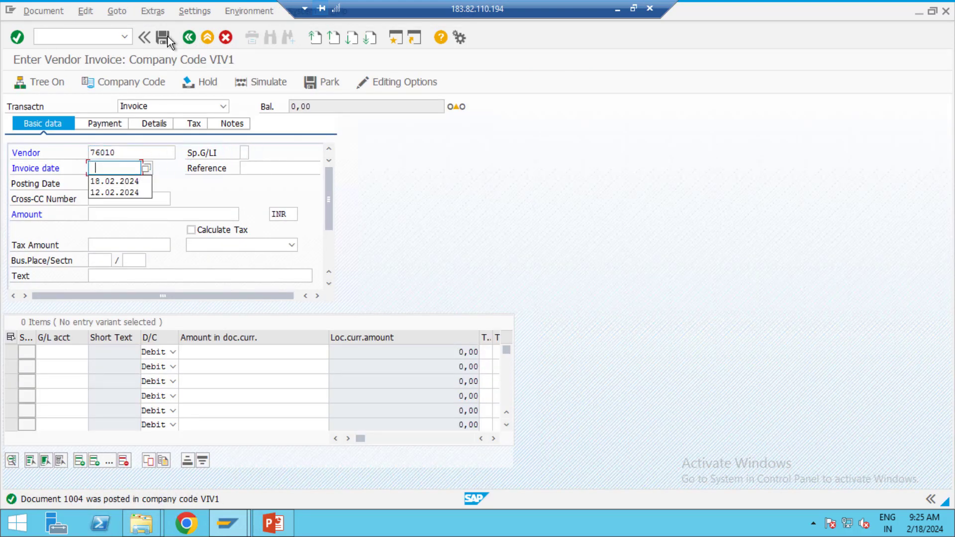
key(Down)
key(Tab)
text(004)
key(Tab)
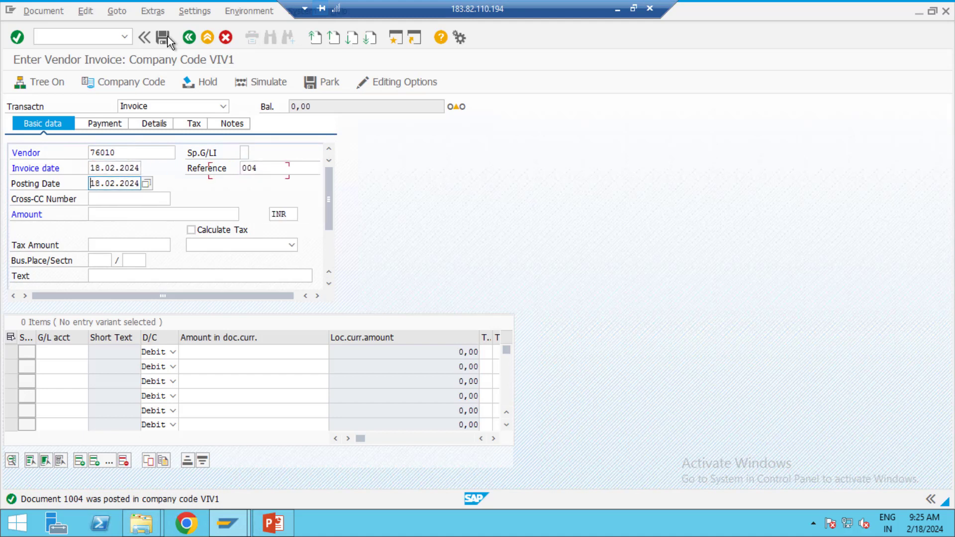
click(275, 167)
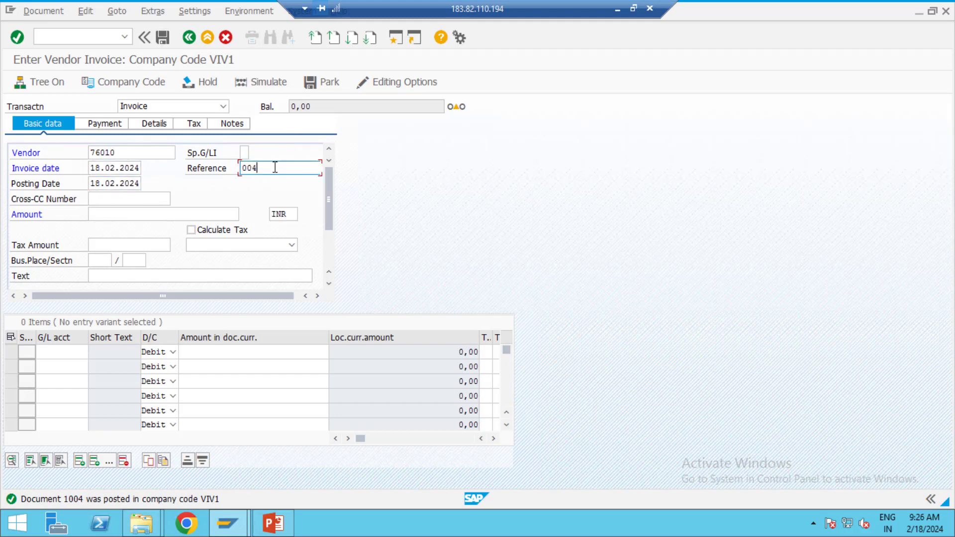
key(BackSpace)
text(5)
key(Tab)
key(Tab)
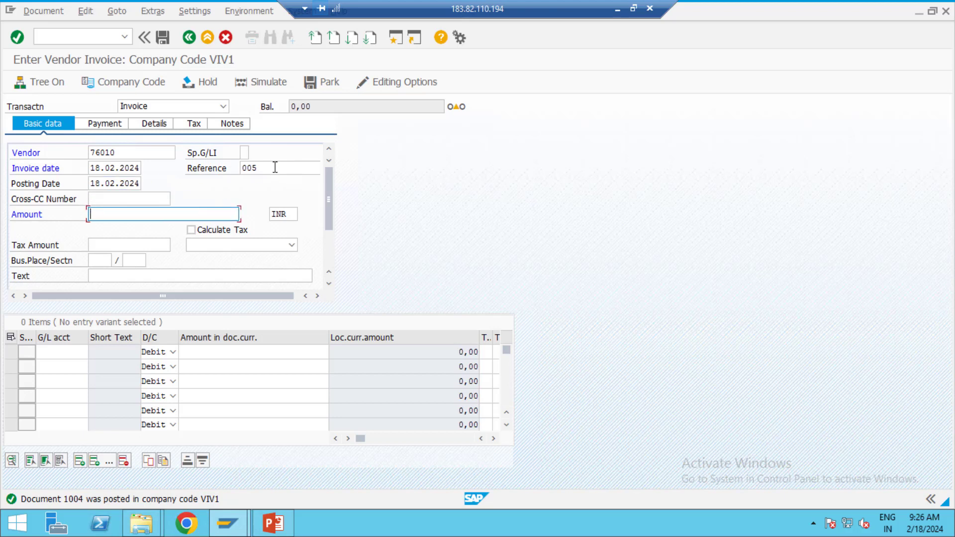
Set the third vendor invoice's amount to 200000 INR.
text(200000)
key(Tab)
key(Tab)
key(Tab)
key(Tab)
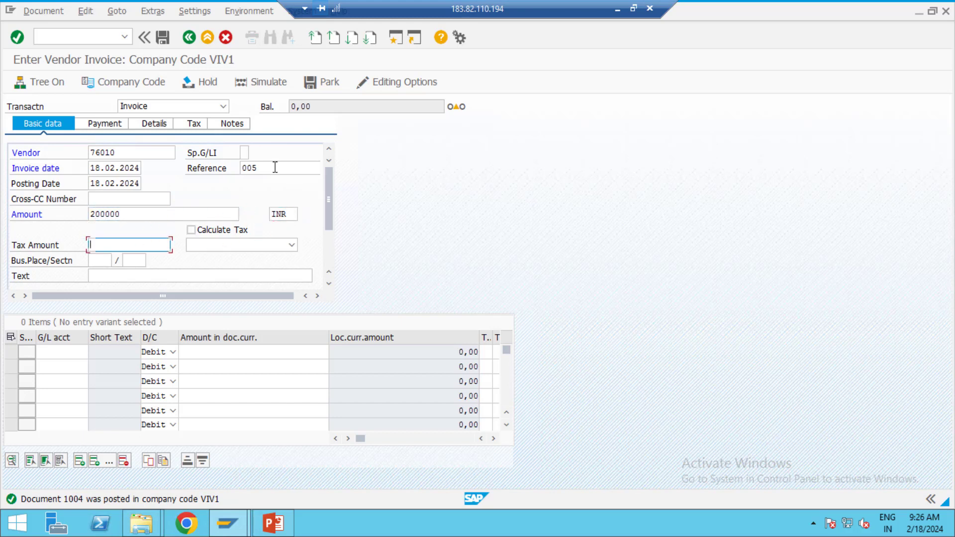
Enter "Vendor Invoice" as the text in the third invoice's basic data.
key(Tab)
key(Tab)
key(Tab)
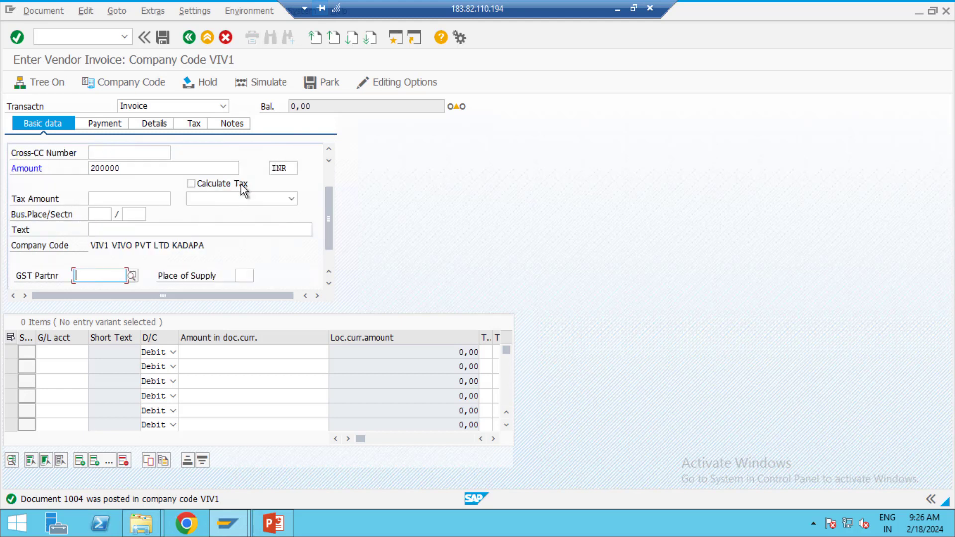
click(147, 227)
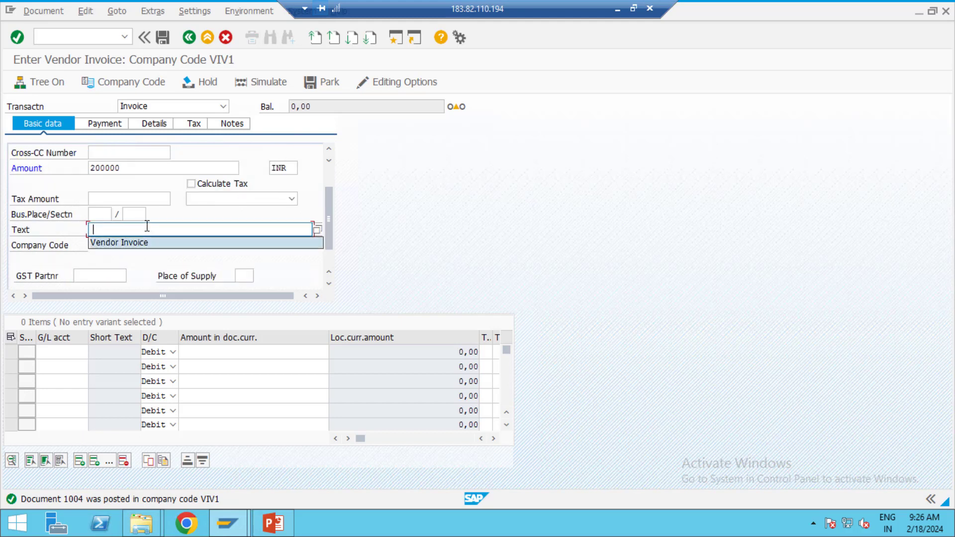
key(Down)
key(Tab)
key(Tab)
key(Tab)
key(Tab)
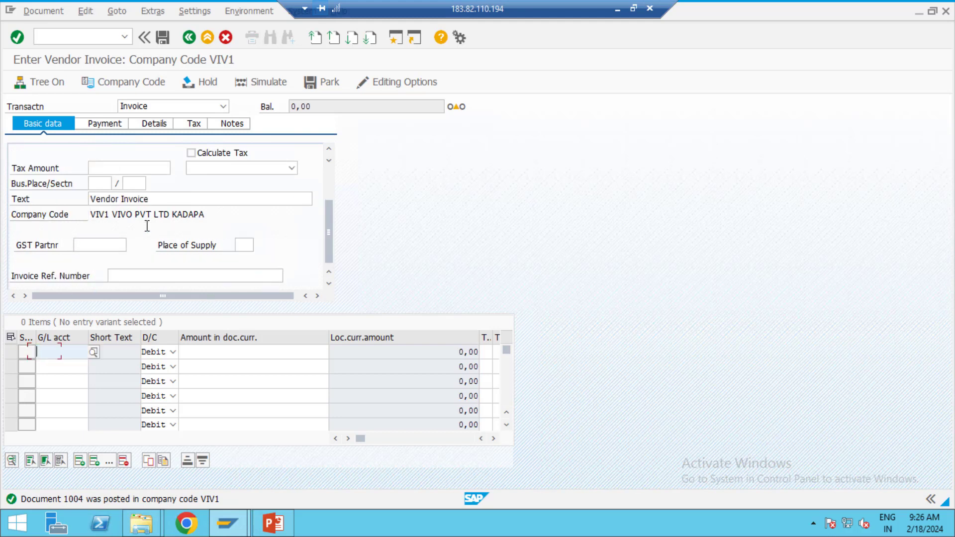
Add a debit line item for G/L account 400305 with an amount of 200000.
text(400305)
key(Tab)
key(Tab)
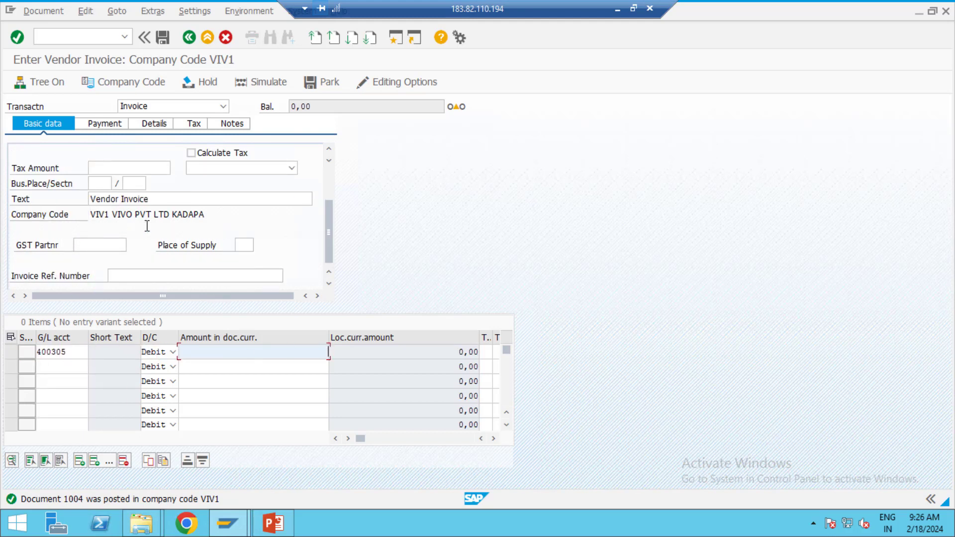
text(200000)
Give the 200000 debit line value date 18.02.2024 and text Purchase, closing its long text without an entry.
key(Tab)
key(Tab)
key(Tab)
key(Tab)
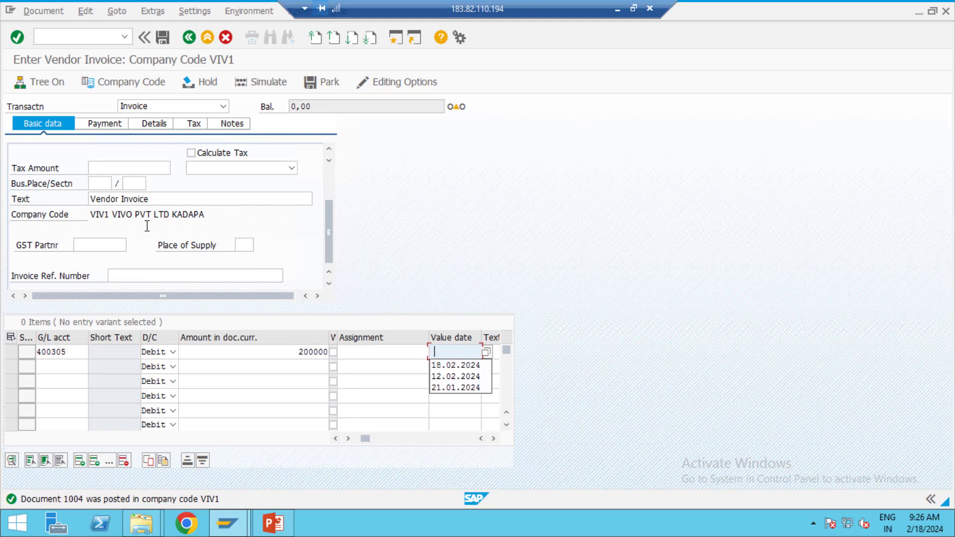
key(Down)
key(Down)
key(Up)
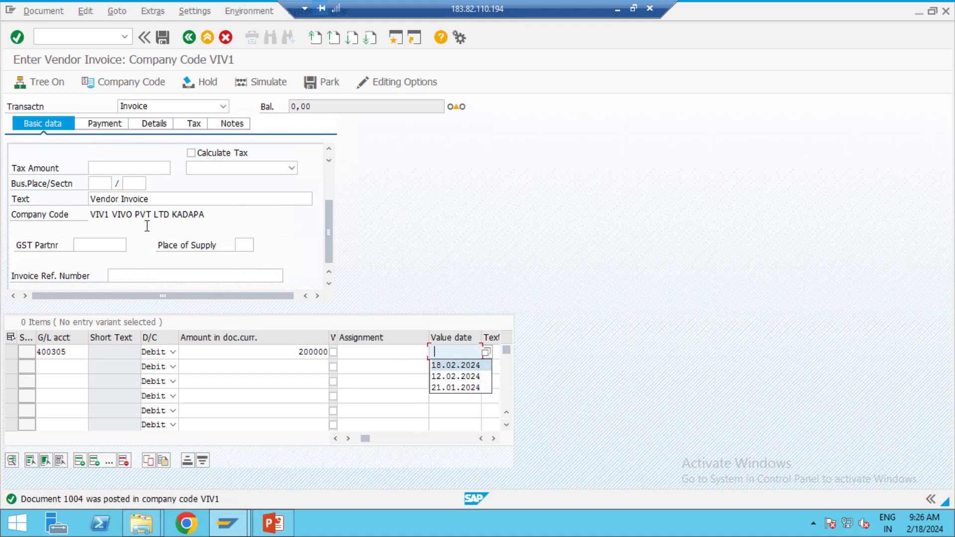
key(Tab)
key(Down)
key(Tab)
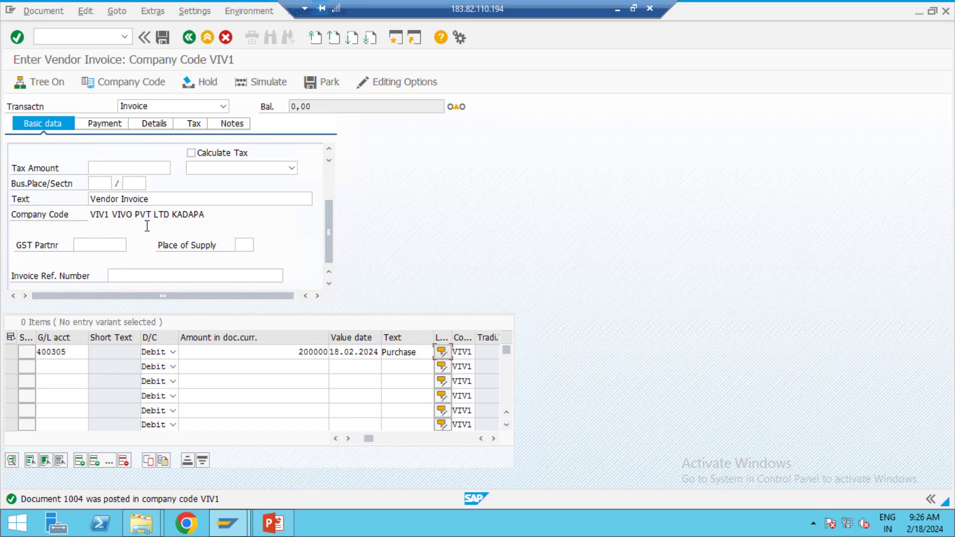
key(Return)
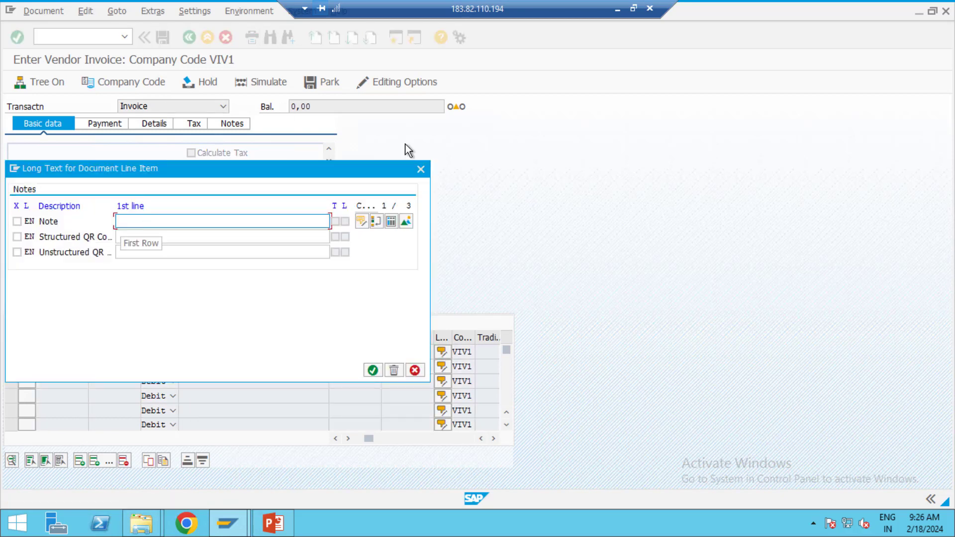
click(421, 169)
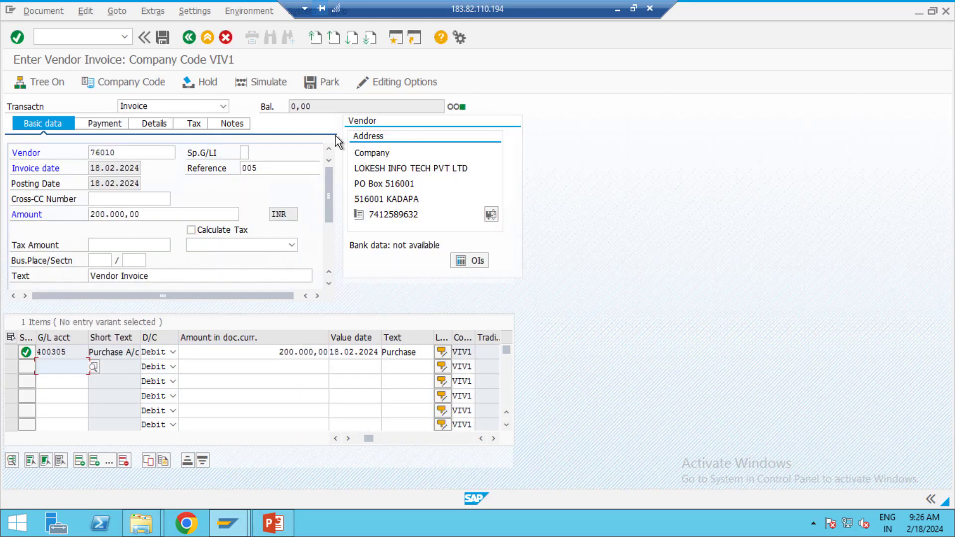
Simulate and post the 200000 INR vendor invoice.
click(267, 82)
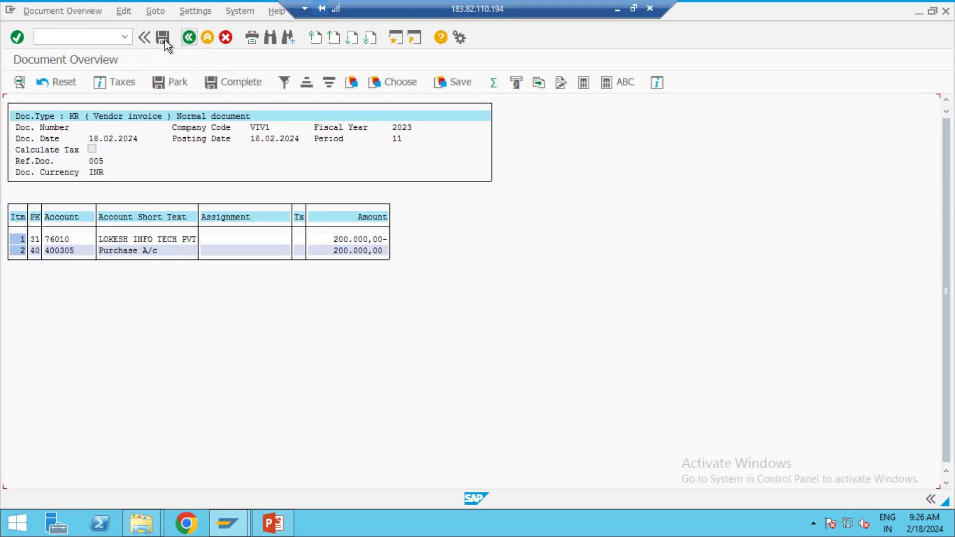
click(163, 38)
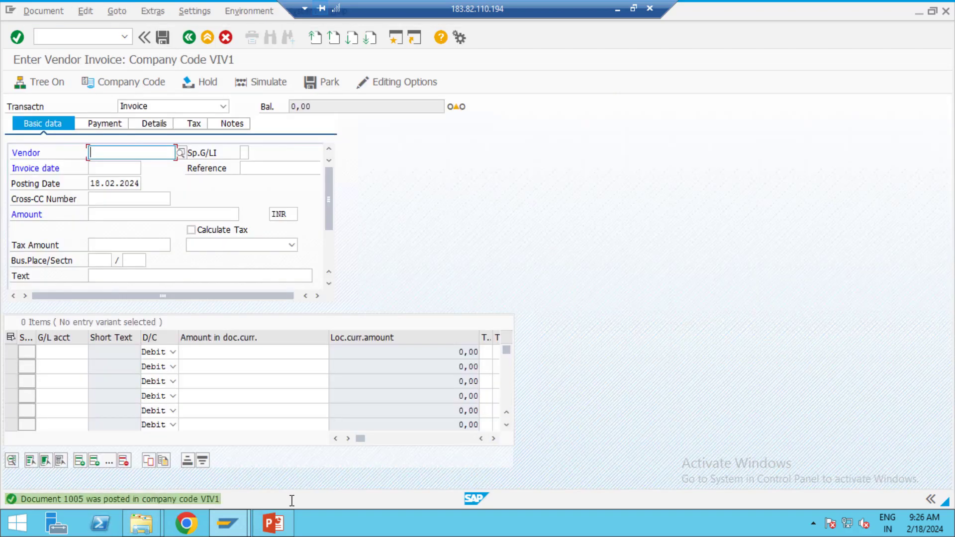
Check the transaction codes on the first slide of the PowerPoint presentation, and run transaction FBL1N in SAP.
click(282, 530)
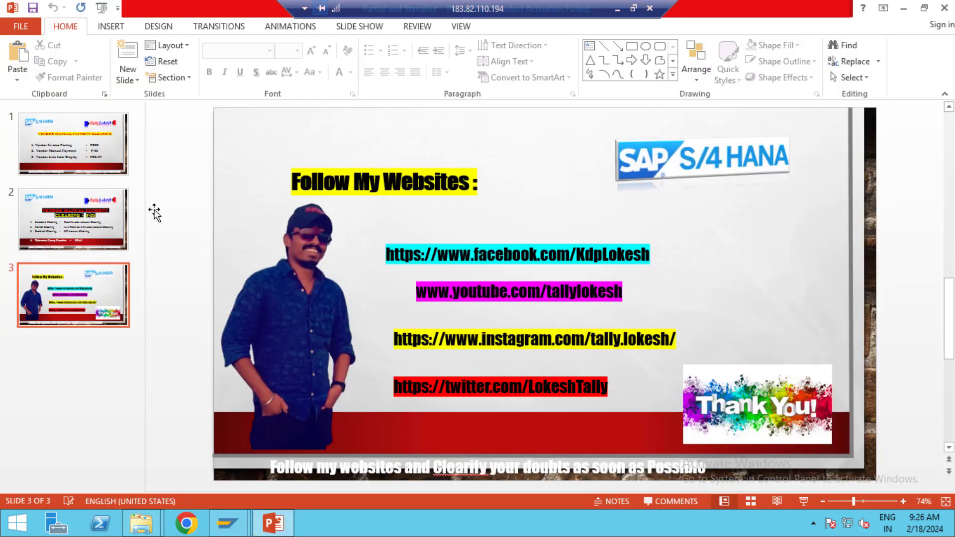
click(83, 153)
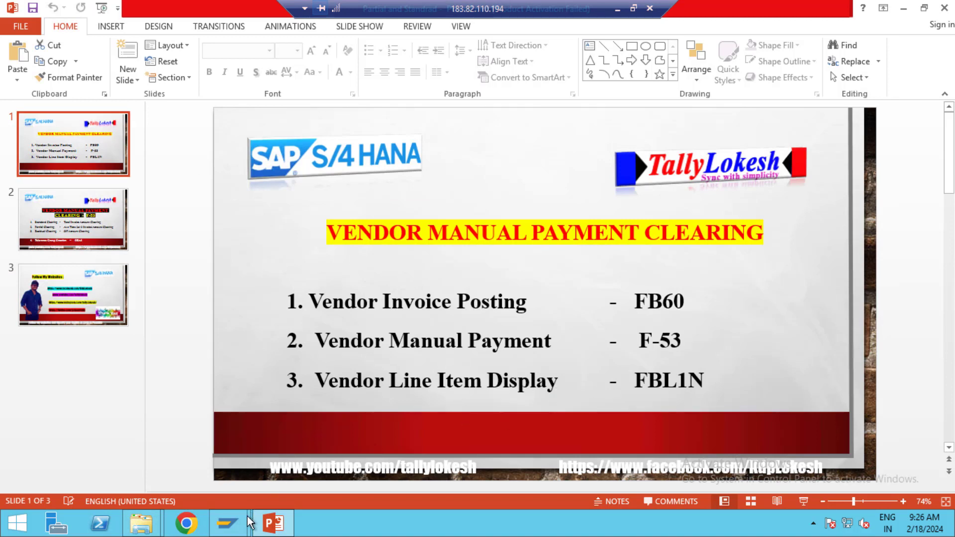
mouse_move(244, 526)
click(293, 465)
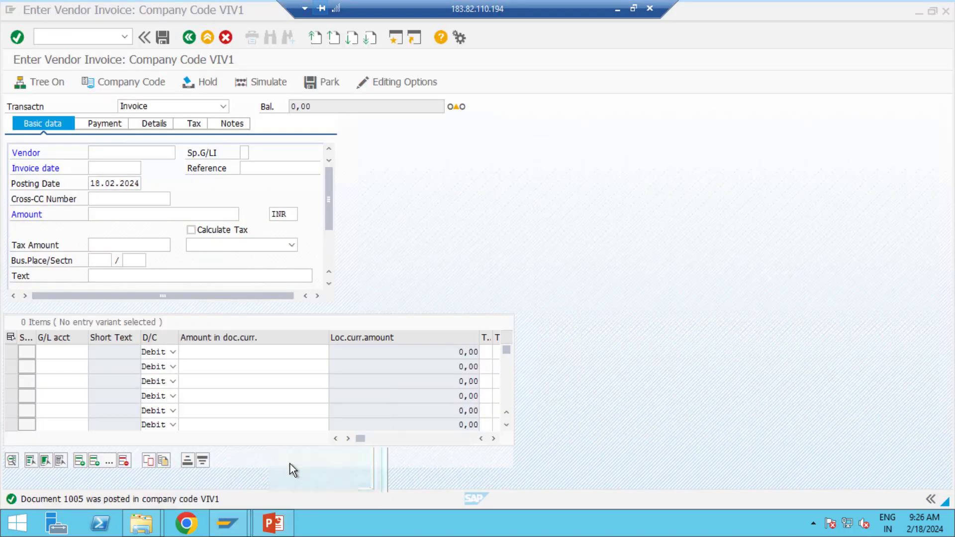
click(82, 39)
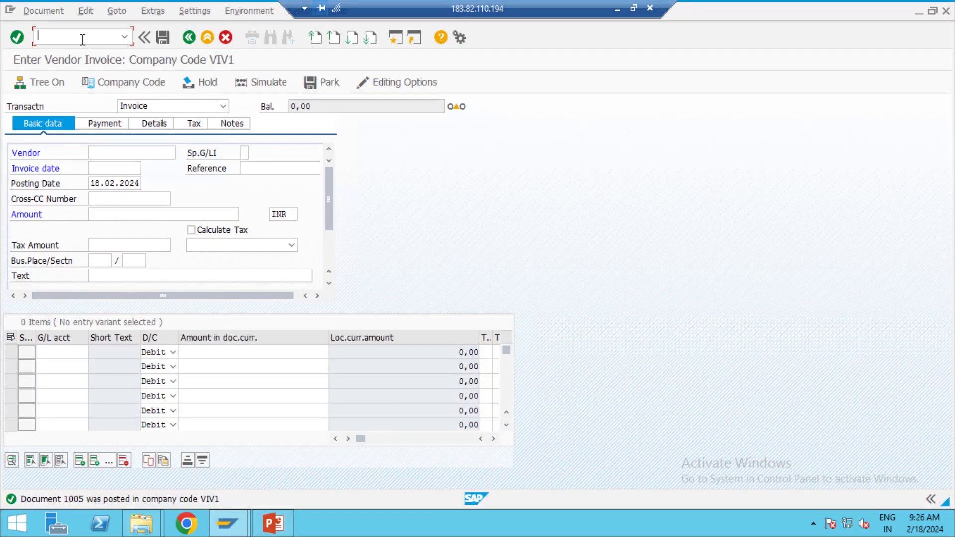
text(/NFBL1N)
key(Return)
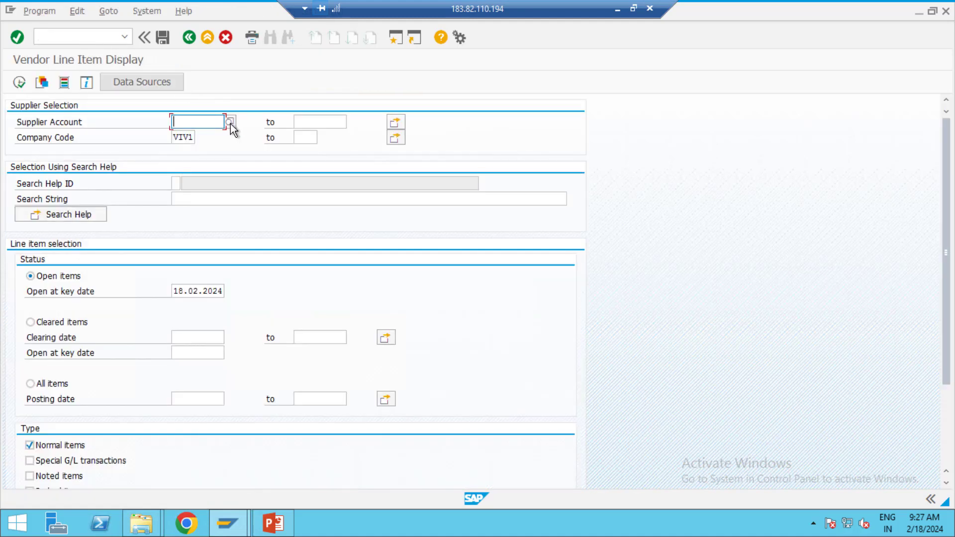
Find supplier LOKESH INFO TECH PVT LTD by country key IN and list its open items in company code VIV1.
click(231, 124)
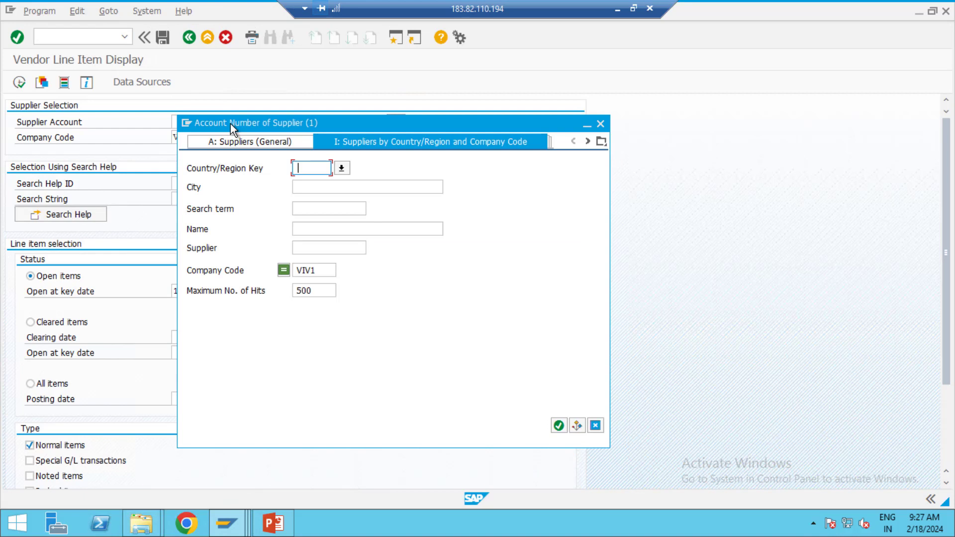
text(IN)
key(Return)
key(Down)
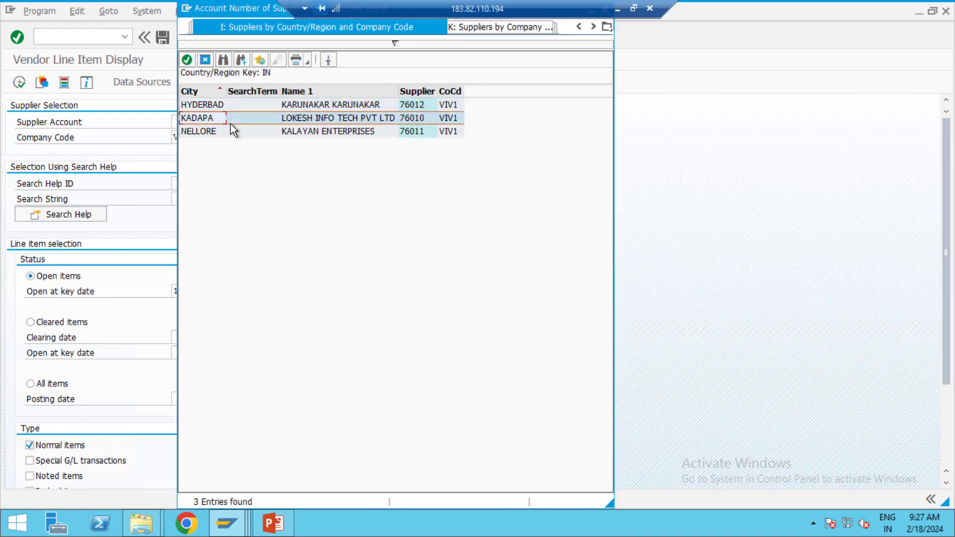
key(Return)
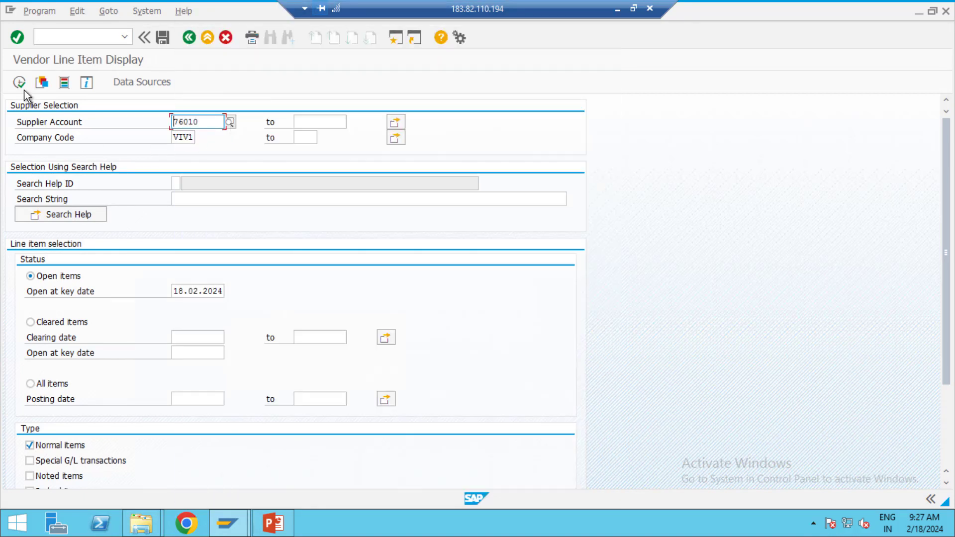
click(20, 82)
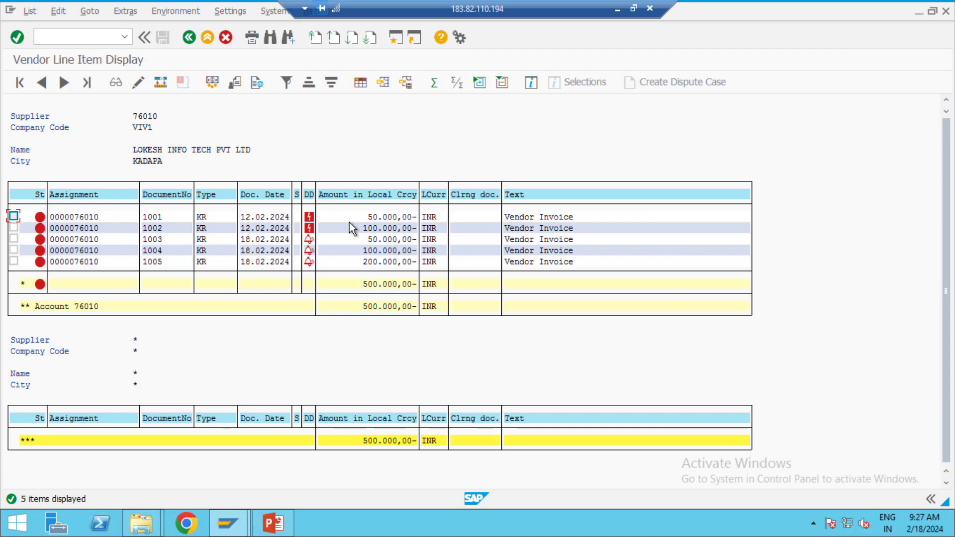
Open a new SAP session, check the manual payment code on the PowerPoint slide, and run transaction F-53.
click(395, 38)
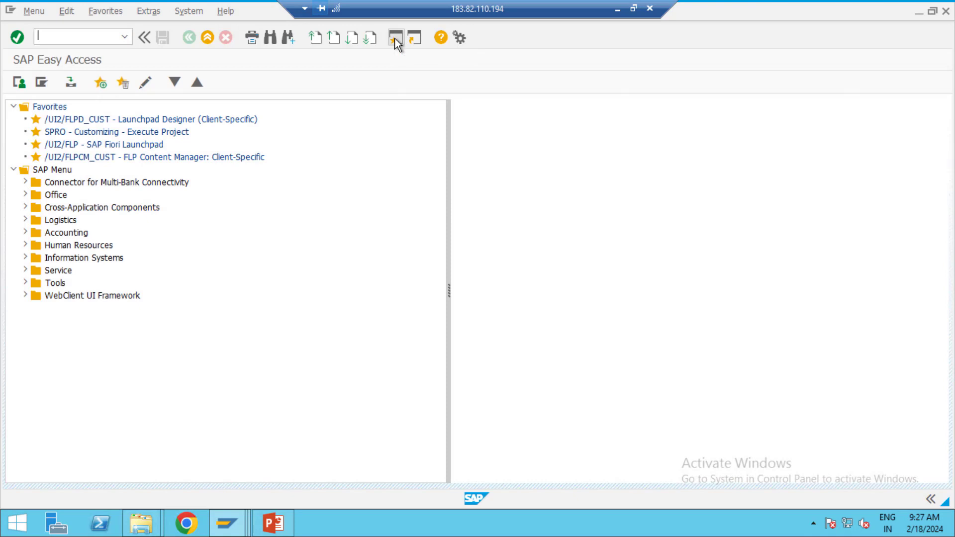
key(alt+Tab)
key(alt+Tab)
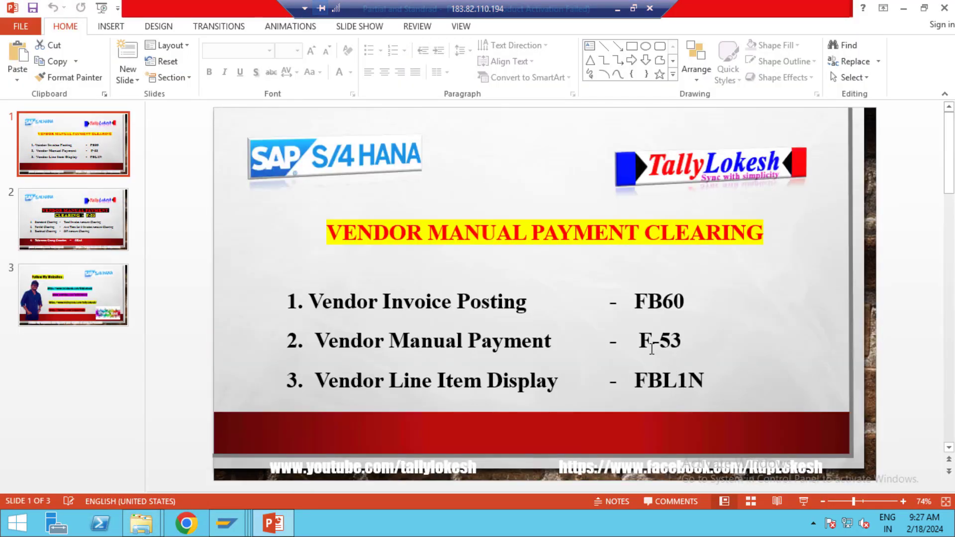
key(alt+Tab)
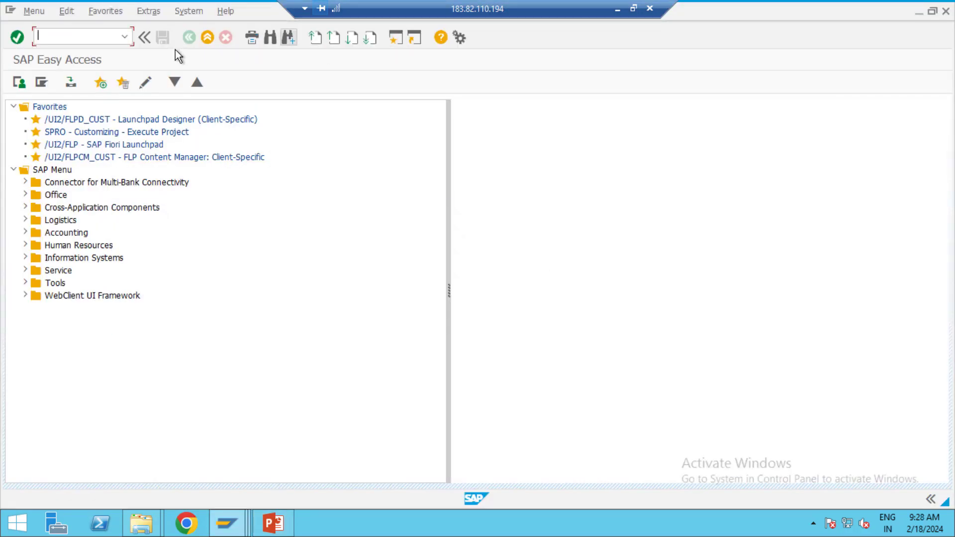
text(F-53)
key(Return)
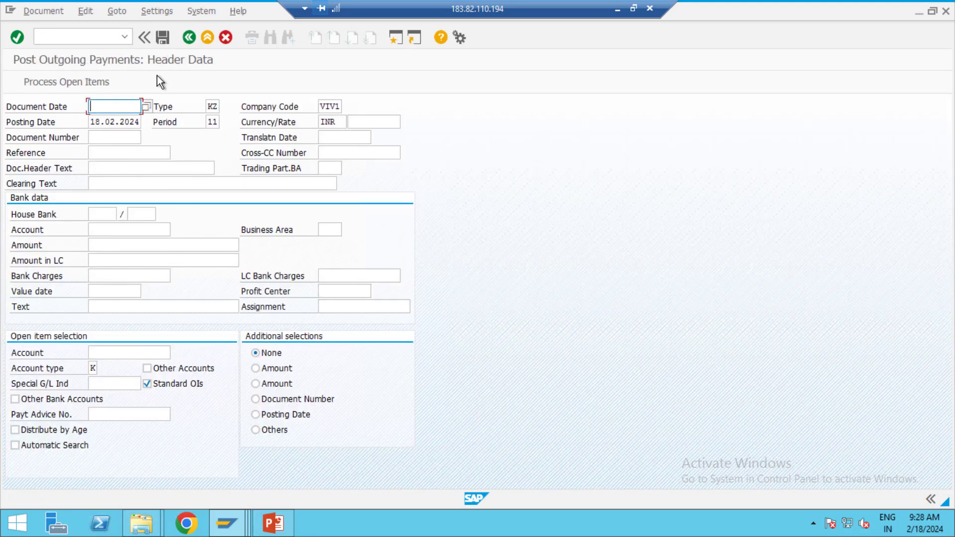
Set the outgoing payment's document date to 18.02.2024.
text(18.02.2024)
key(Tab)
key(Tab)
key(Tab)
key(Tab)
key(Tab)
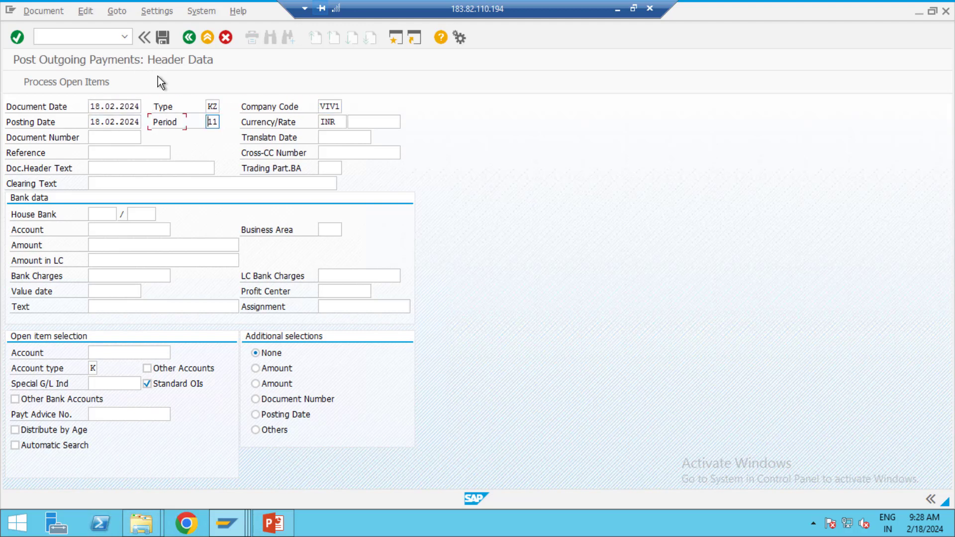
Set the outgoing payment's reference to 01.
click(212, 107)
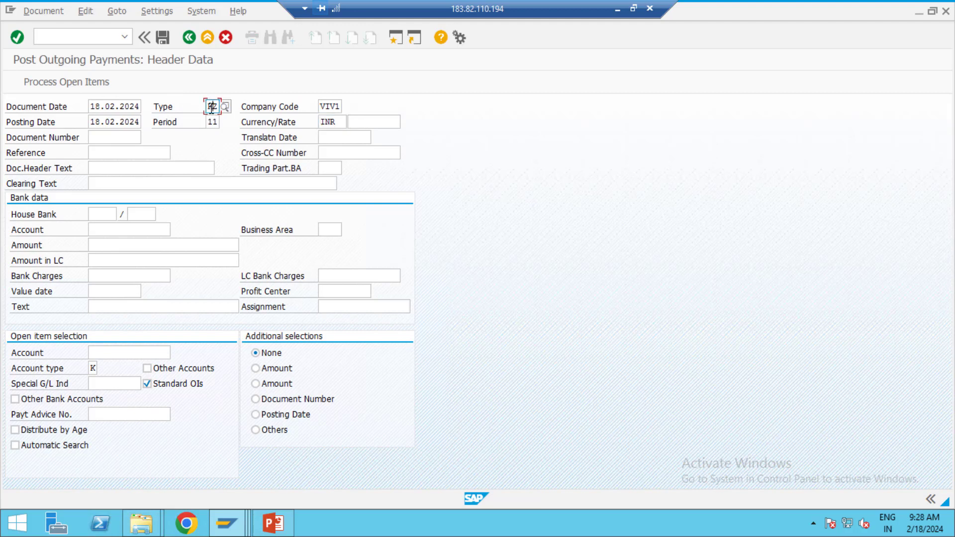
key(Tab)
key(Tab)
key(Tab)
key(Tab)
key(Tab)
key(Tab)
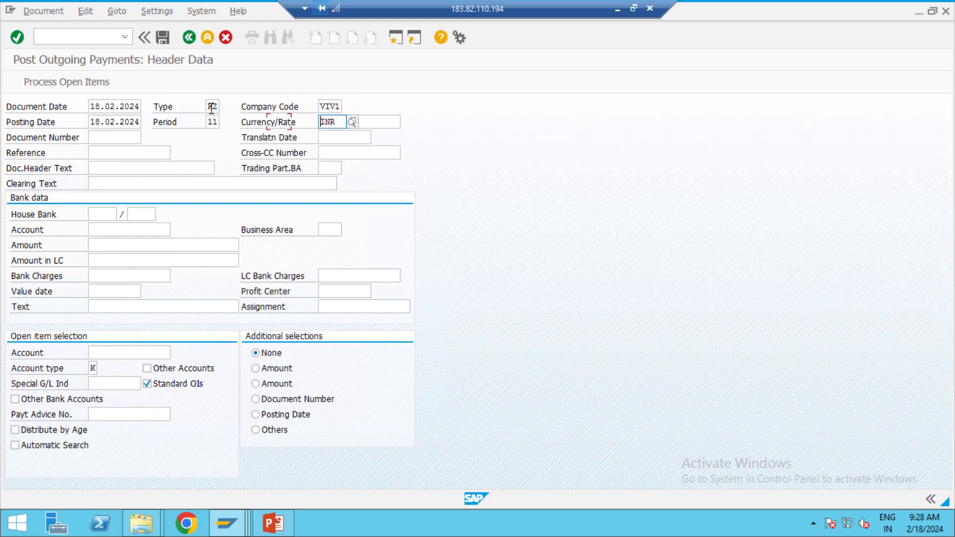
key(Tab)
key(Tab)
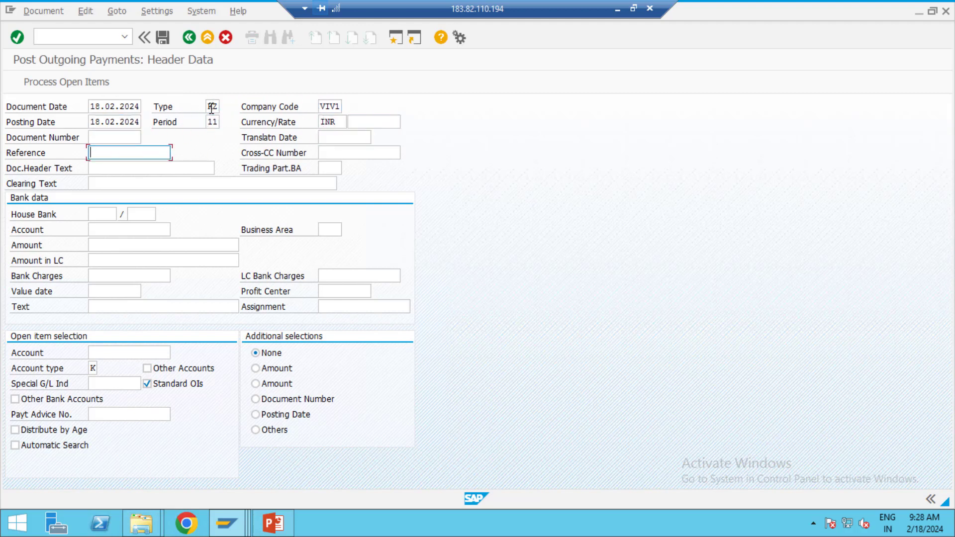
text(01)
key(Tab)
key(Tab)
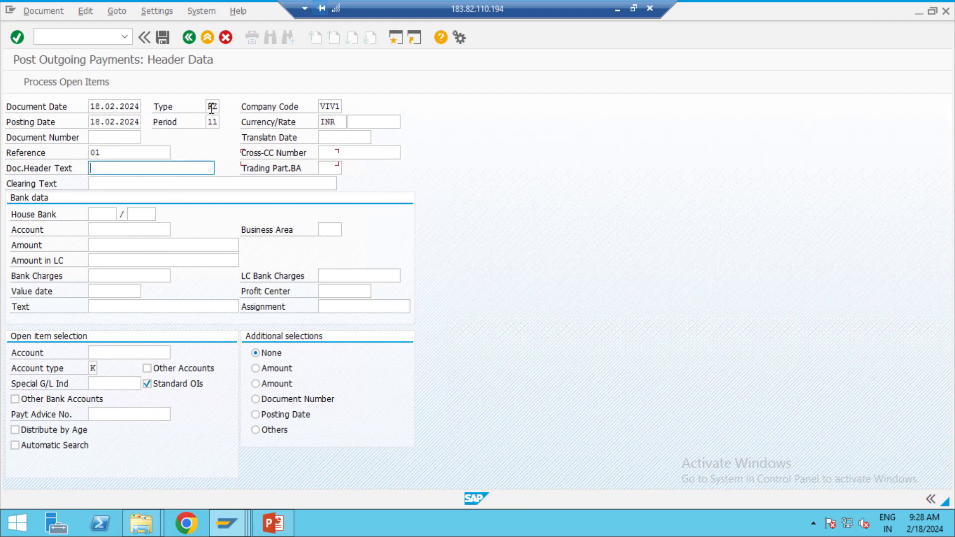
Set the payment's document header text to "Vendor Payment".
text(Ve)
key(BackSpace)
text(endor Pa)
key(BackSpace)
text(ayment)
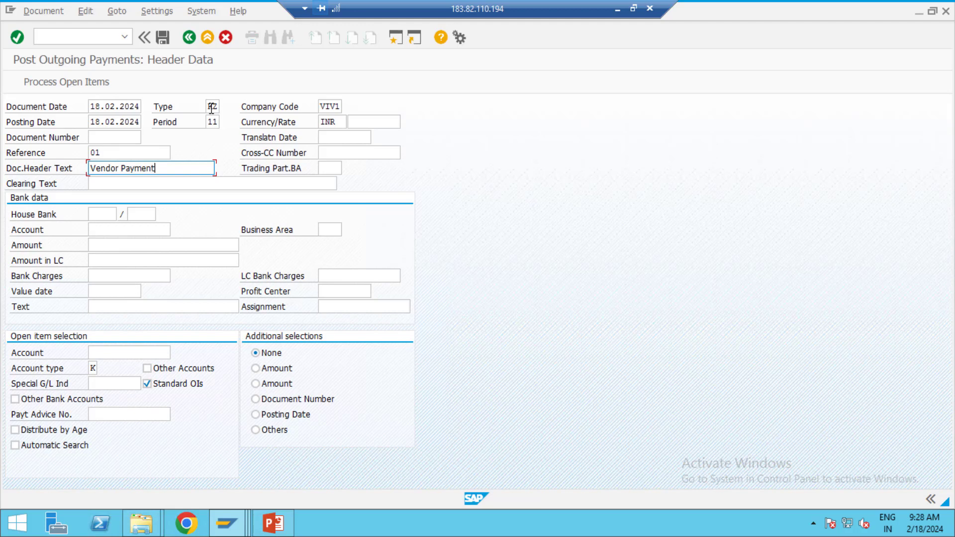
Enter SBI as the house bank in the payment's bank data.
key(Tab)
key(Tab)
key(Tab)
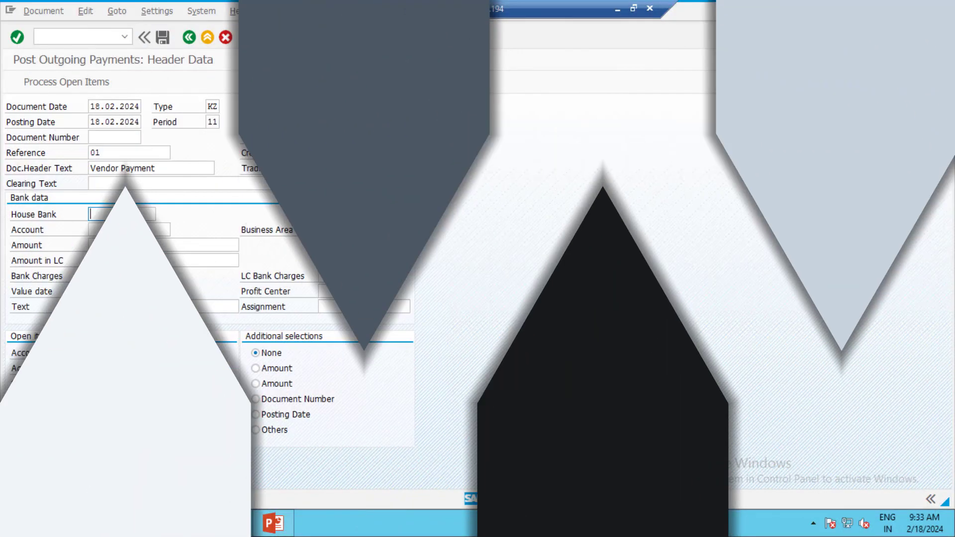
text(SBI)
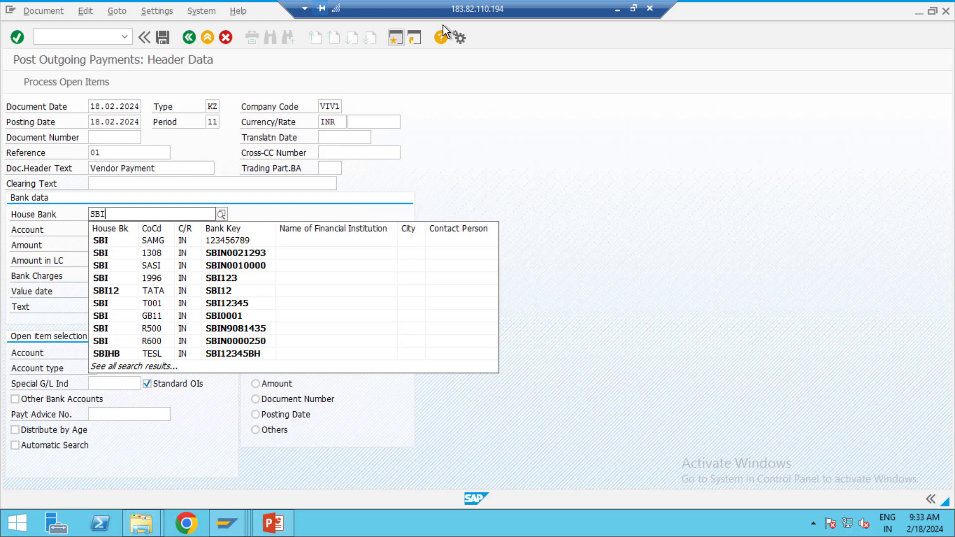
key(Tab)
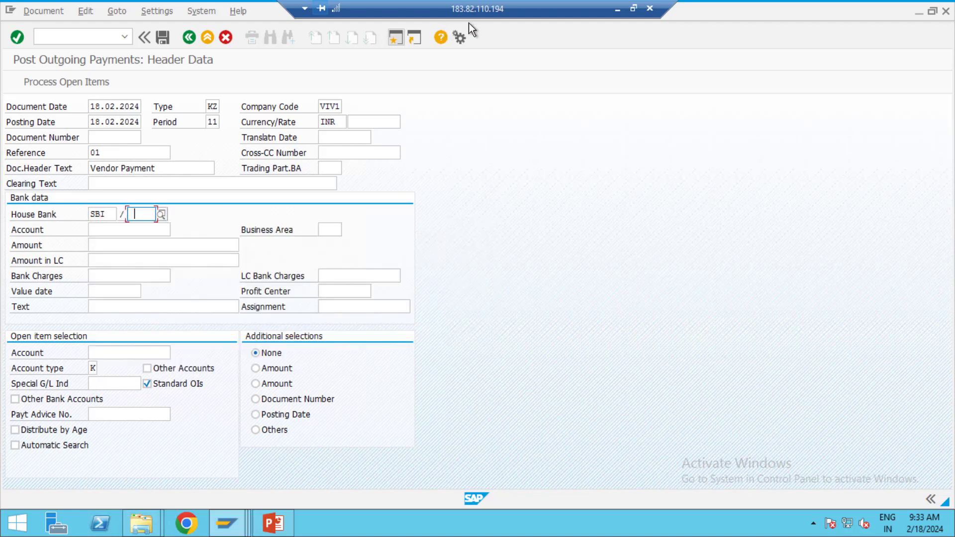
key(BackSpace)
text(SBI)
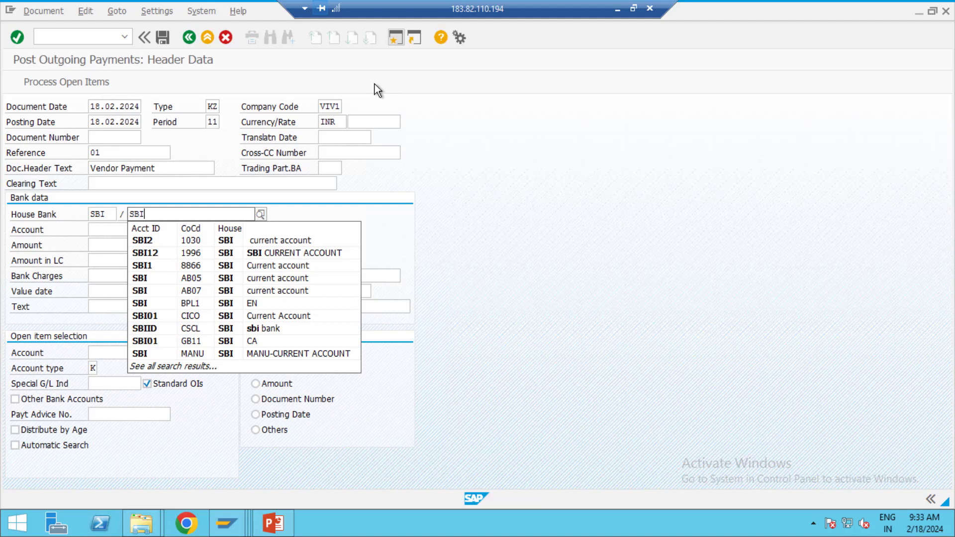
key(BackSpace)
key(BackSpace)
key(BackSpace)
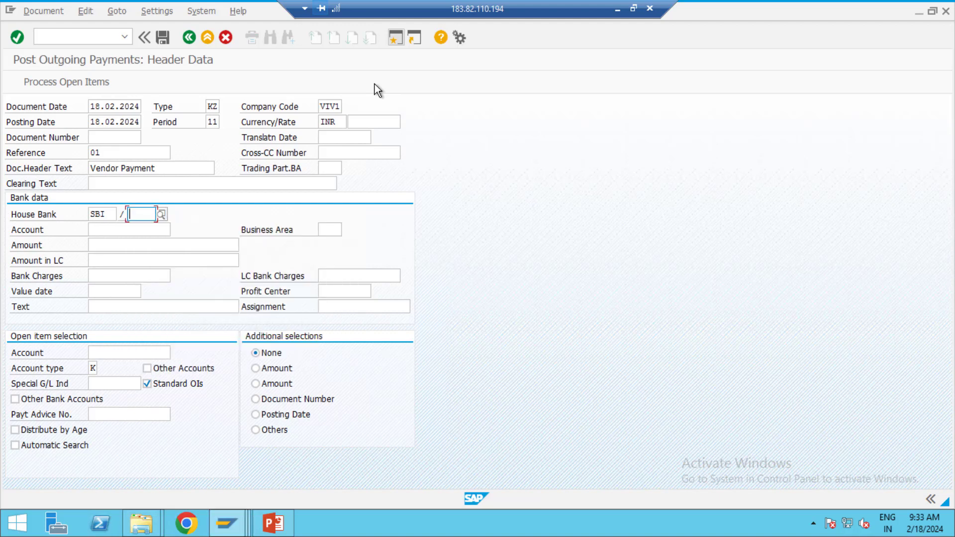
Look up the G/L accounts of chart of accounts VIV1 and assign Sbi Bank A/c as the bank account.
key(Tab)
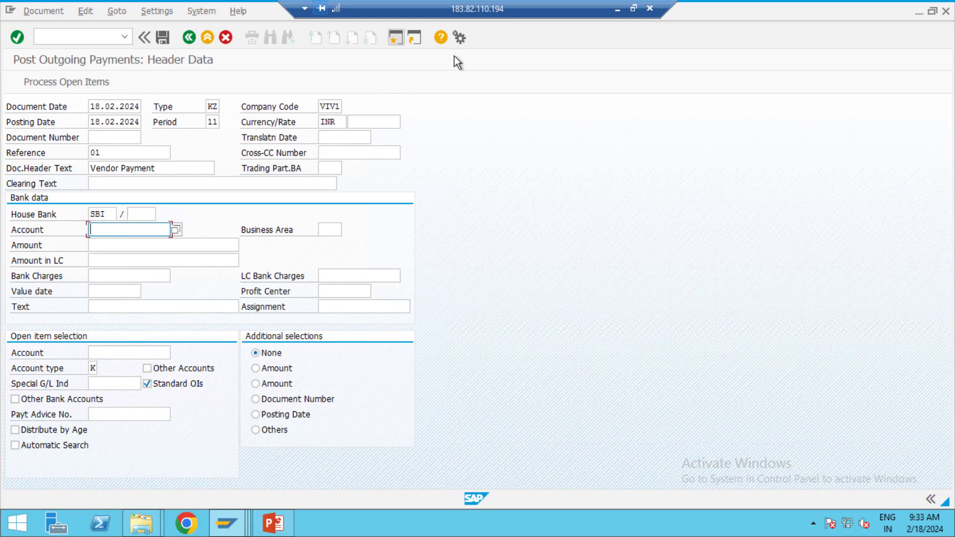
click(176, 230)
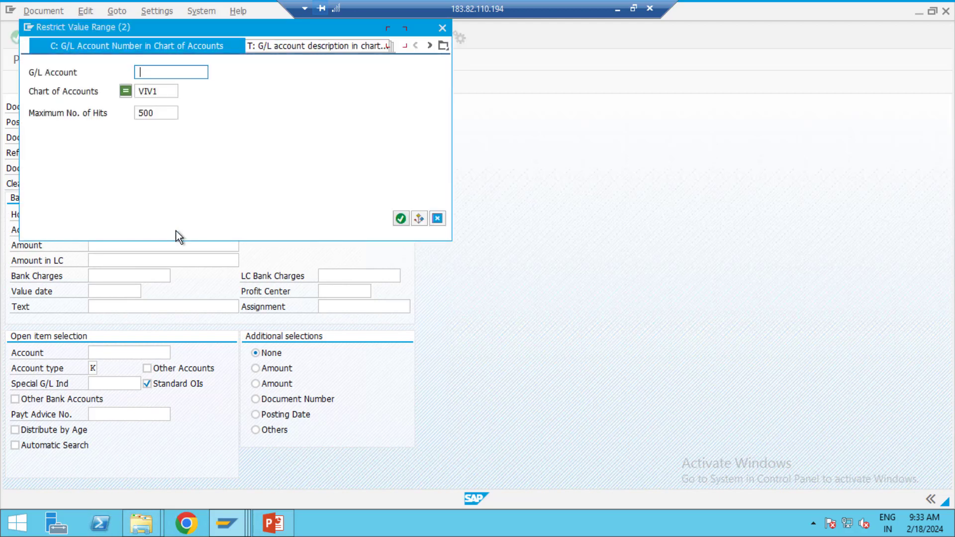
key(Return)
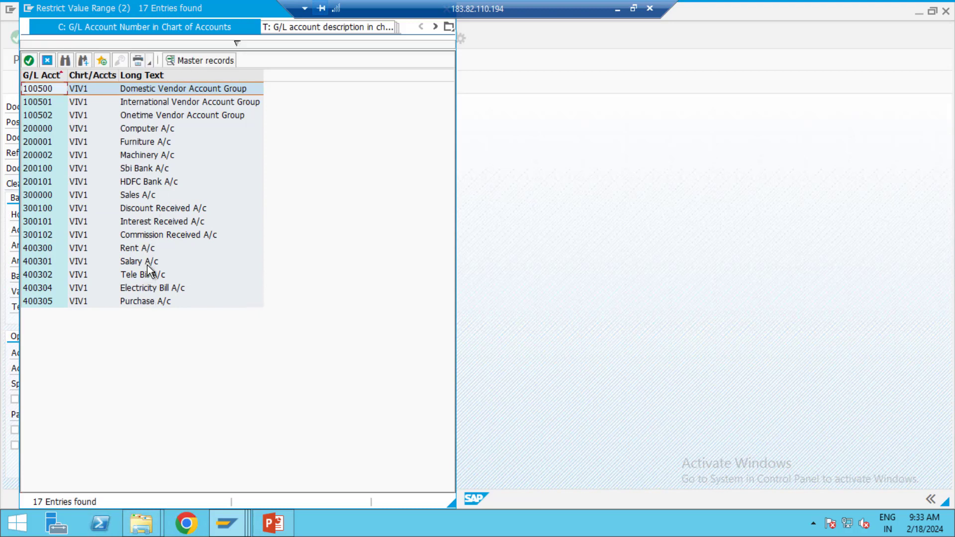
double_click(141, 173)
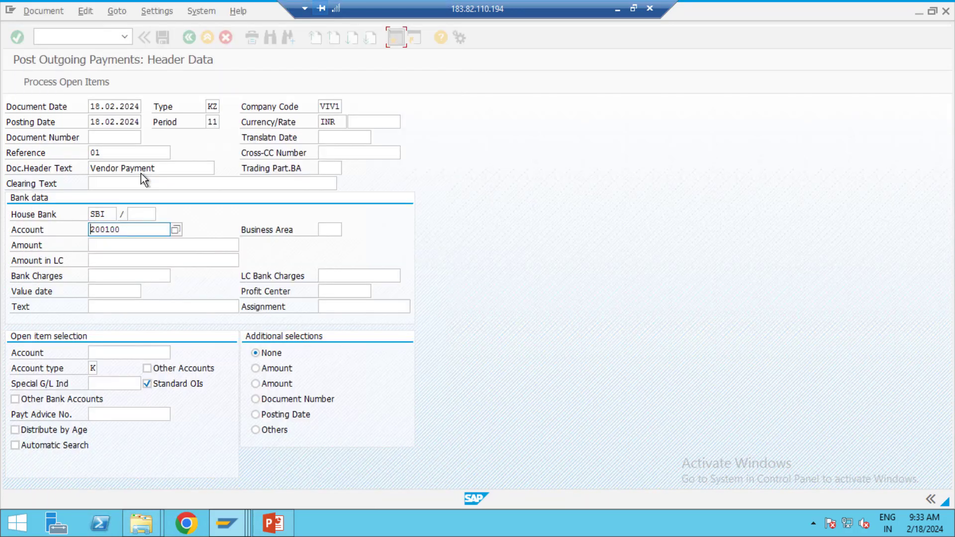
Check the invoice amounts in the vendor line item list and set the payment amount to 200000.
click(133, 250)
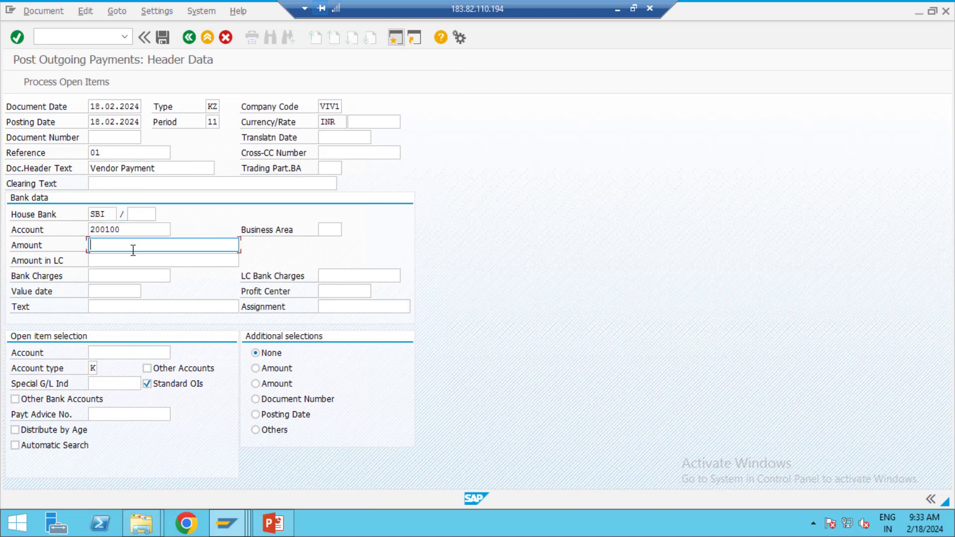
key(alt+Tab)
key(alt+Tab)
key(alt+Tab)
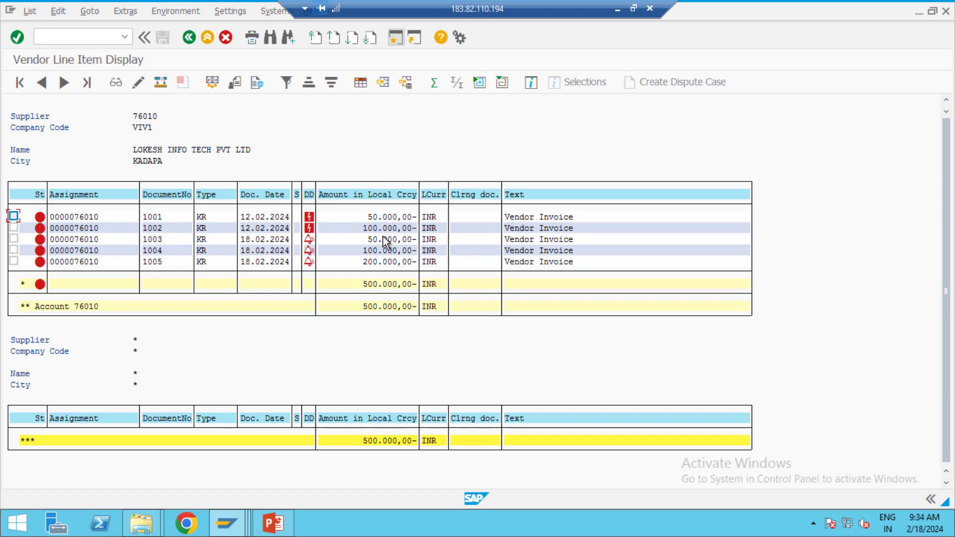
key(alt+Tab)
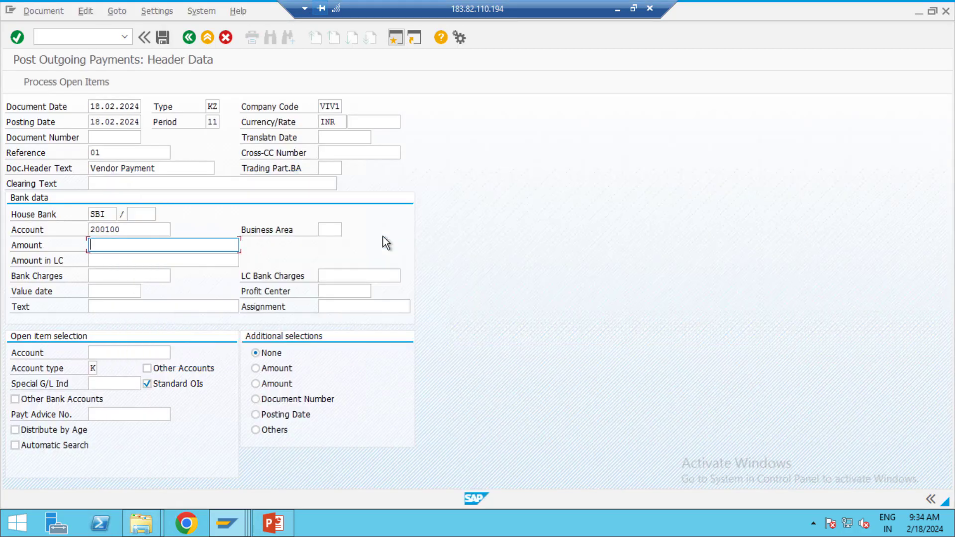
text(200000)
key(Tab)
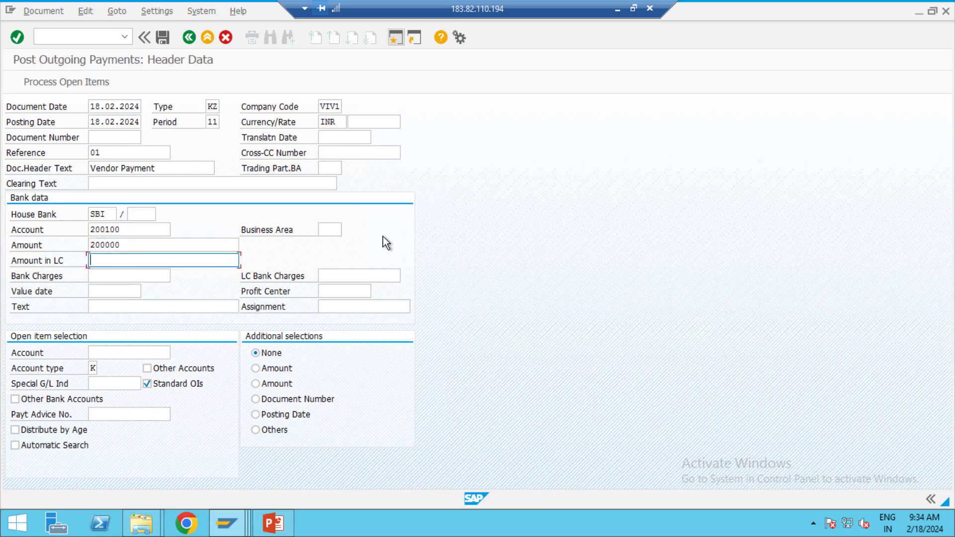
Set the value date in the bank data to 18.02.2024.
key(Tab)
key(Tab)
key(Tab)
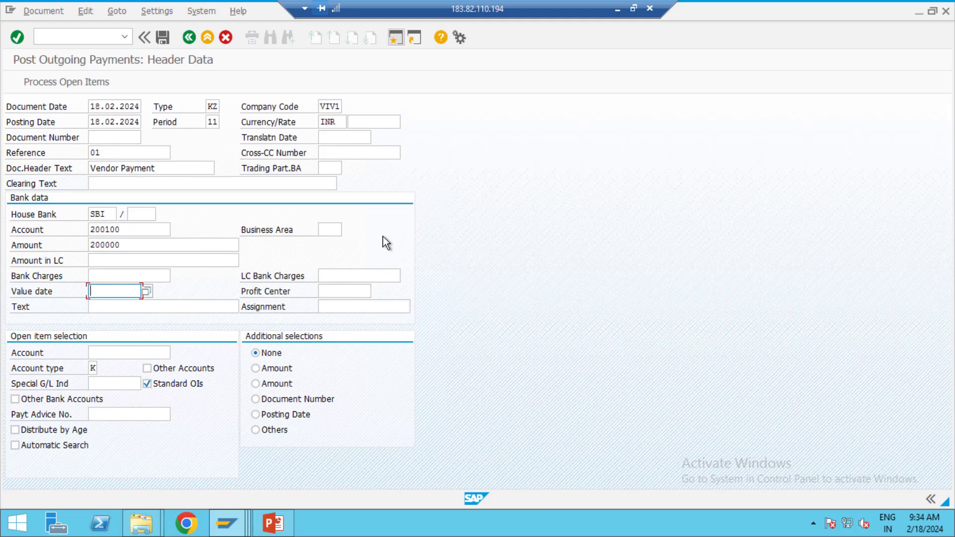
text(18.02.2024)
key(Tab)
key(Tab)
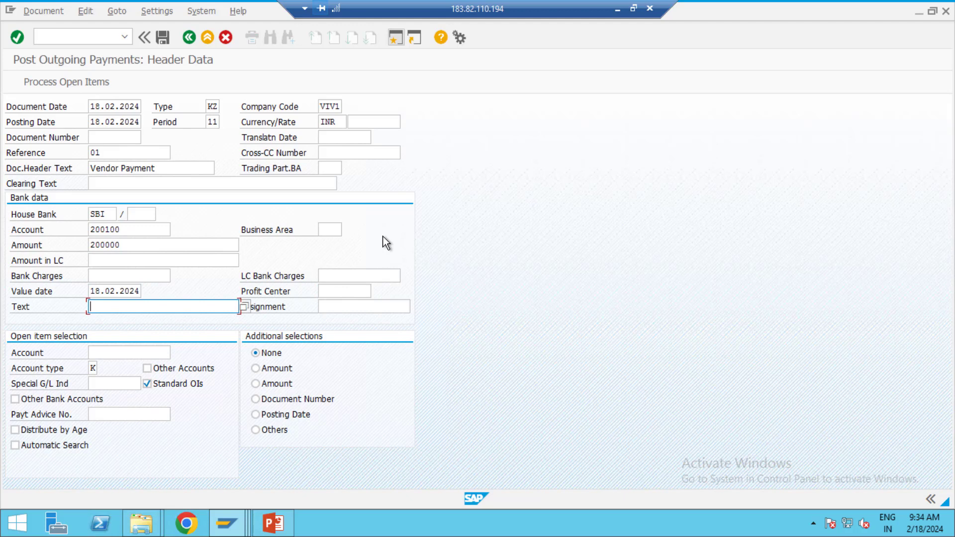
Set the bank item's text to "Vendor payment".
text(P)
key(BackSpace)
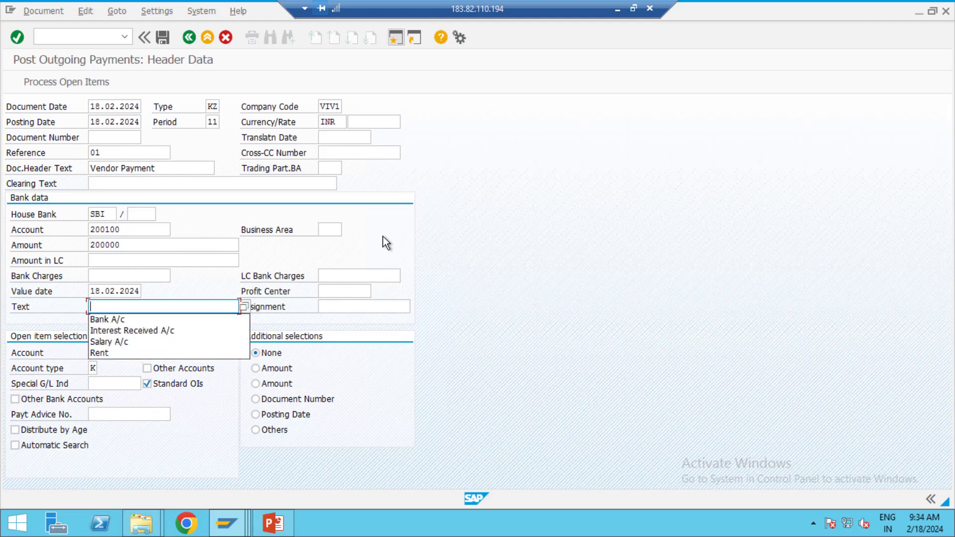
text(VE)
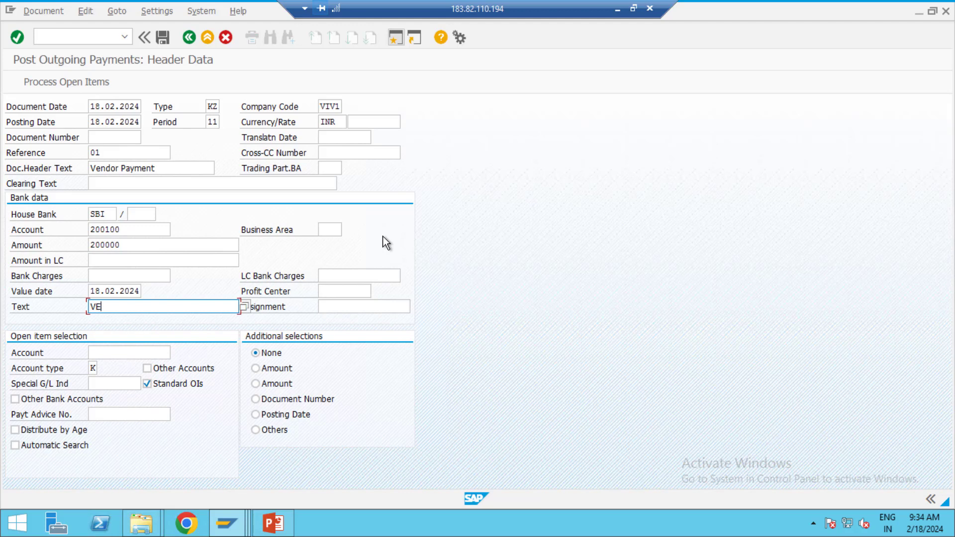
key(BackSpace)
text(endor payment)
Select LOKESH INFO TECH PVT LTD by country key IN as the open item account and start processing its open items.
click(147, 352)
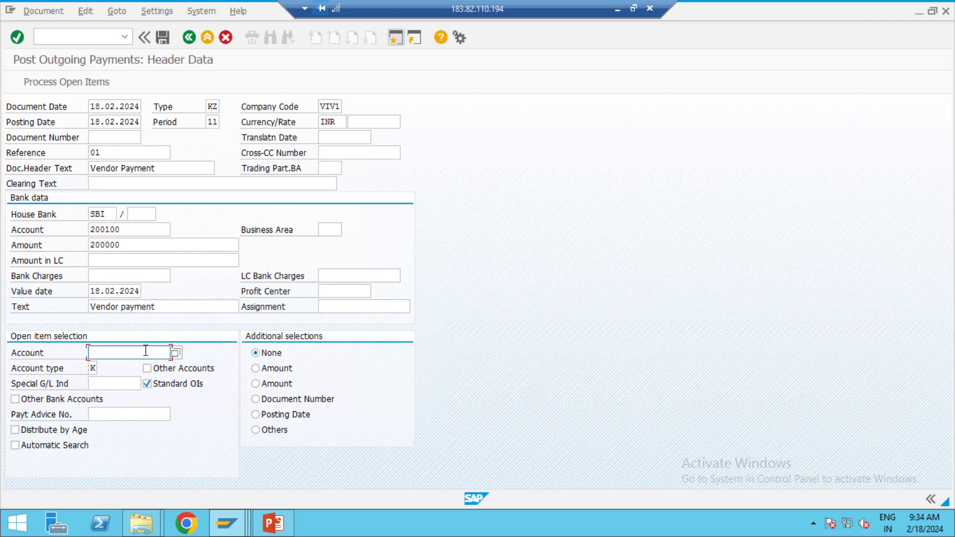
click(175, 353)
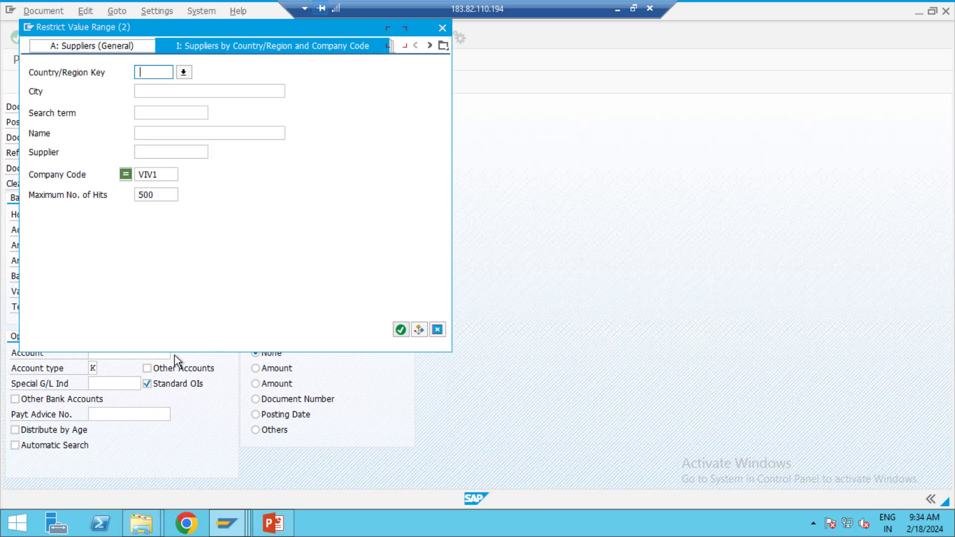
text(IN)
key(Return)
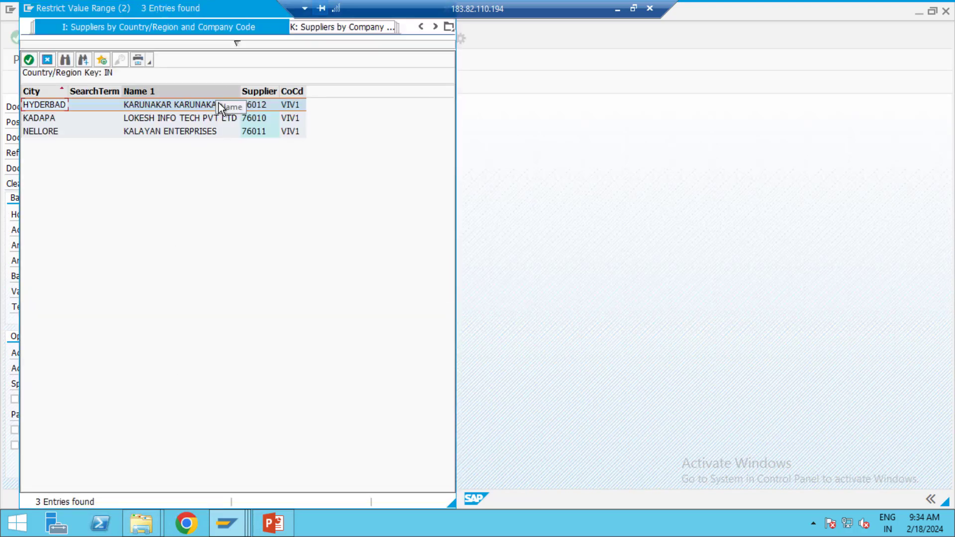
double_click(219, 116)
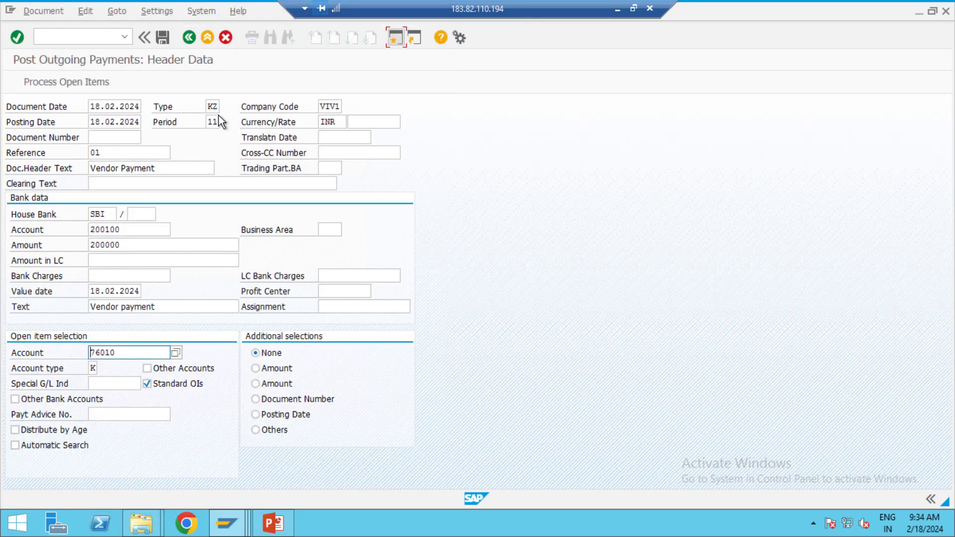
click(88, 82)
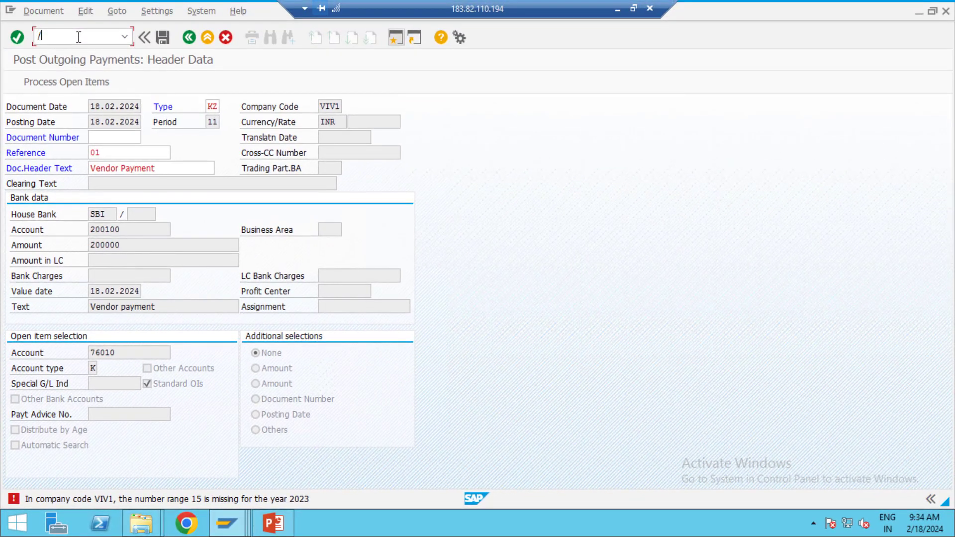
Leave the payment and open the locked "Document Types" view in display mode.
text(n)
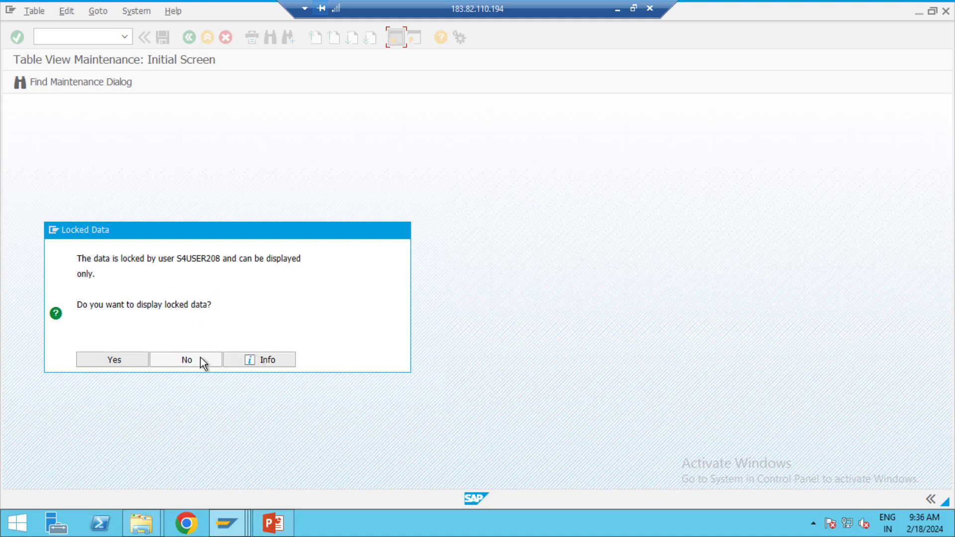
click(137, 362)
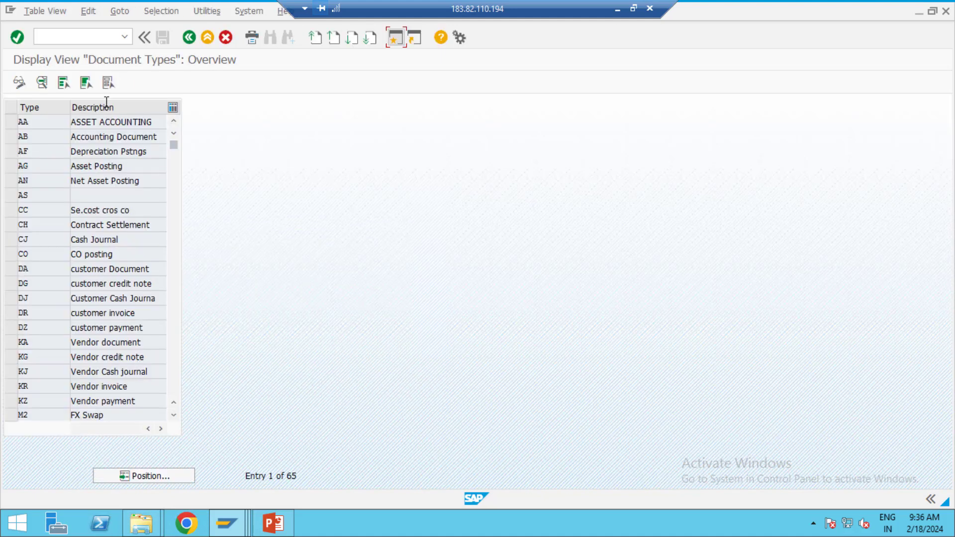
Run transaction SM12 and search client 400 for lock entries of the preset user.
click(89, 36)
text(/NSM12)
key(Return)
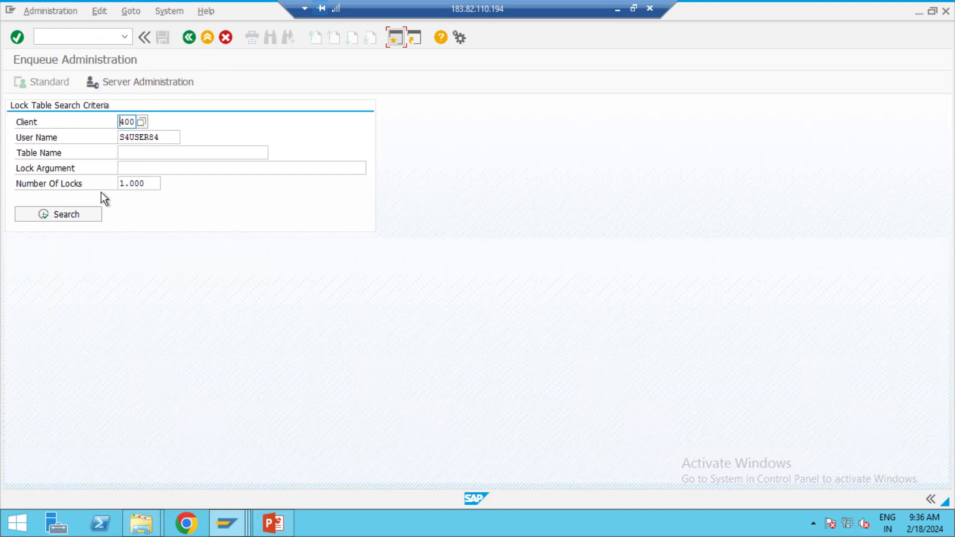
click(77, 217)
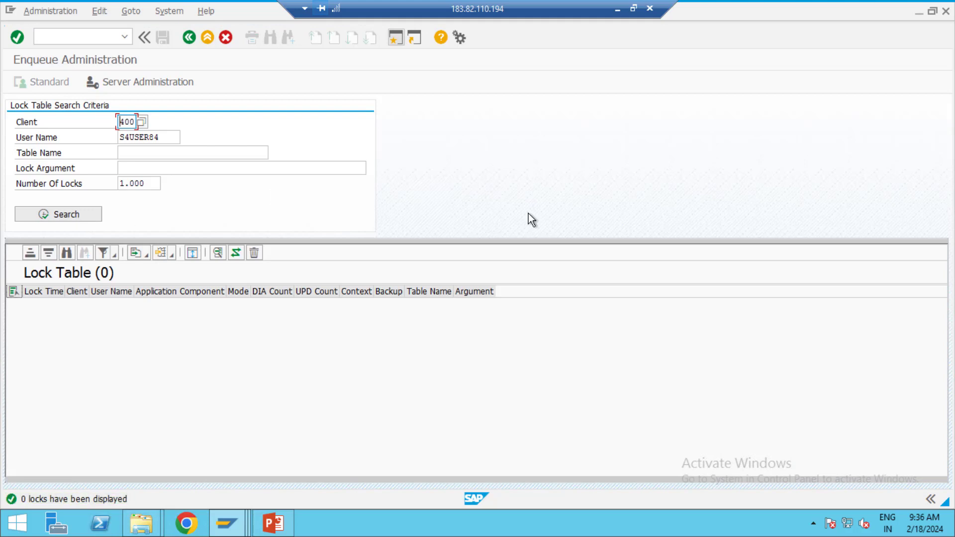
Clear the user name criterion and search for the lock entries of all users in client 400.
click(167, 139)
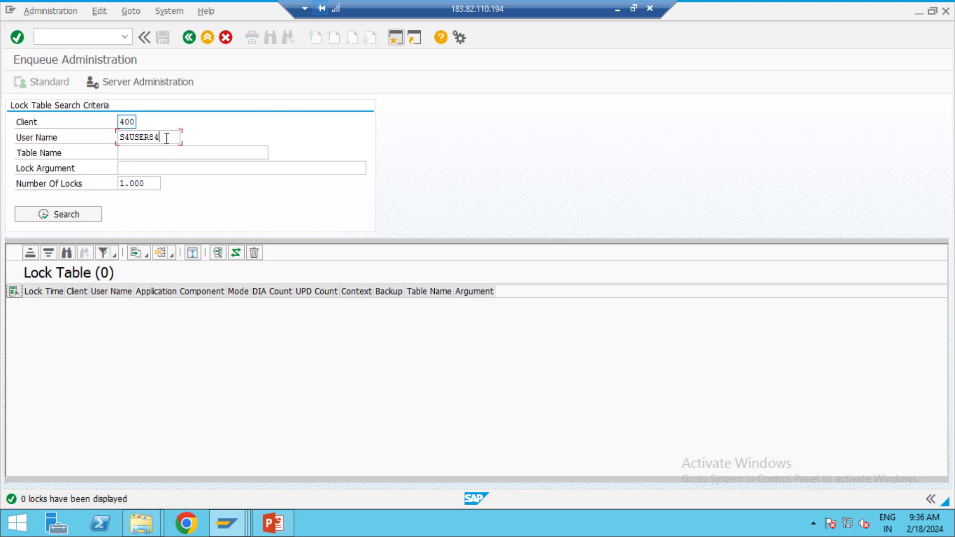
key(BackSpace)
key(BackSpace)
key(BackSpace)
key(BackSpace)
key(BackSpace)
key(BackSpace)
key(BackSpace)
key(BackSpace)
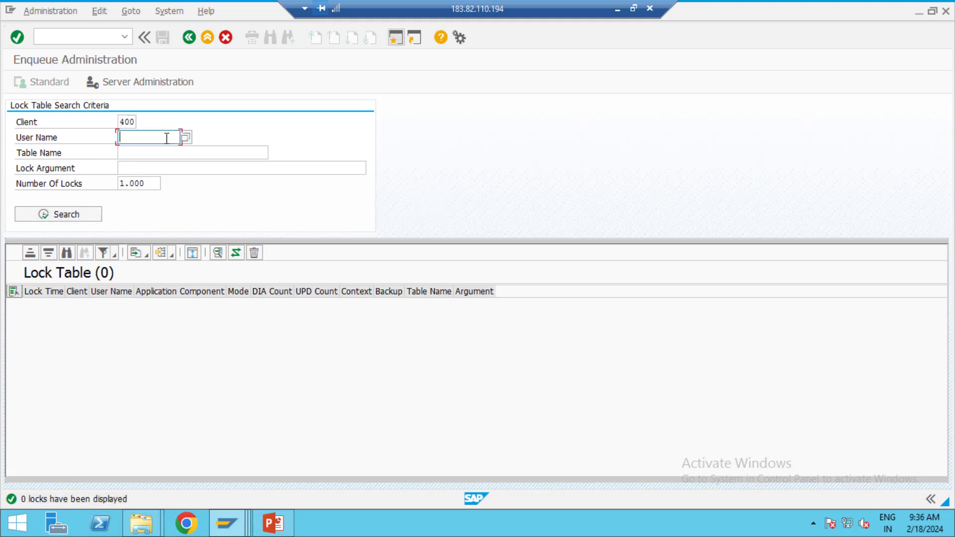
click(89, 217)
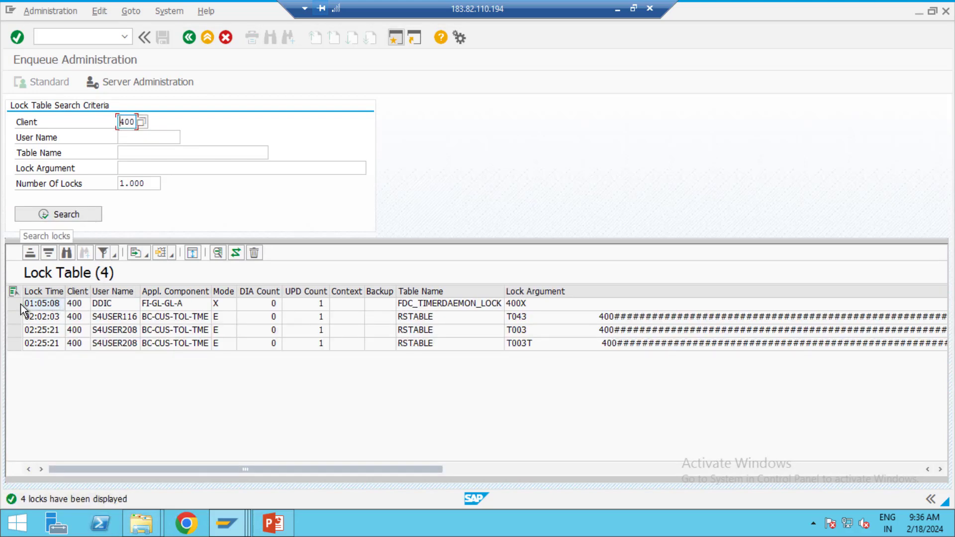
Select all lock entries found for client 400 and delete them.
click(13, 292)
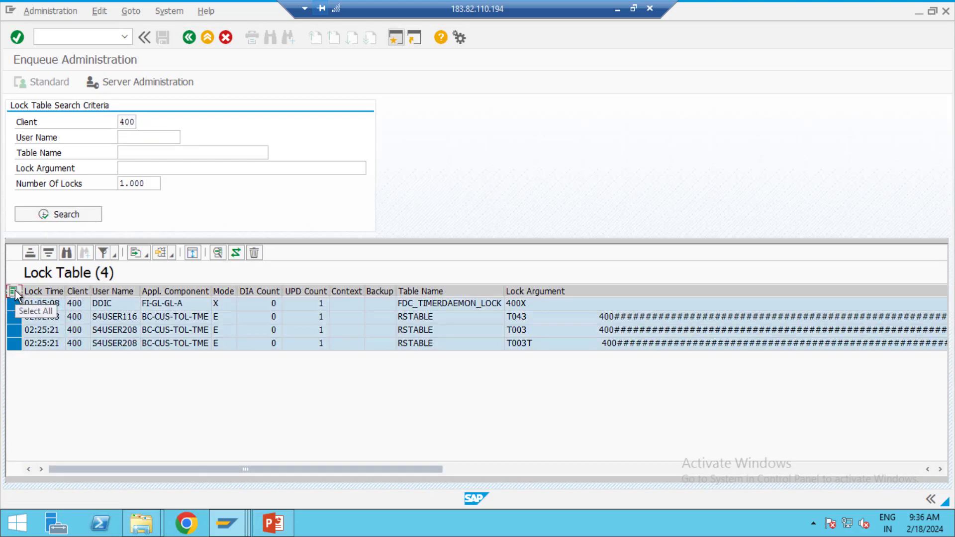
click(255, 253)
click(194, 298)
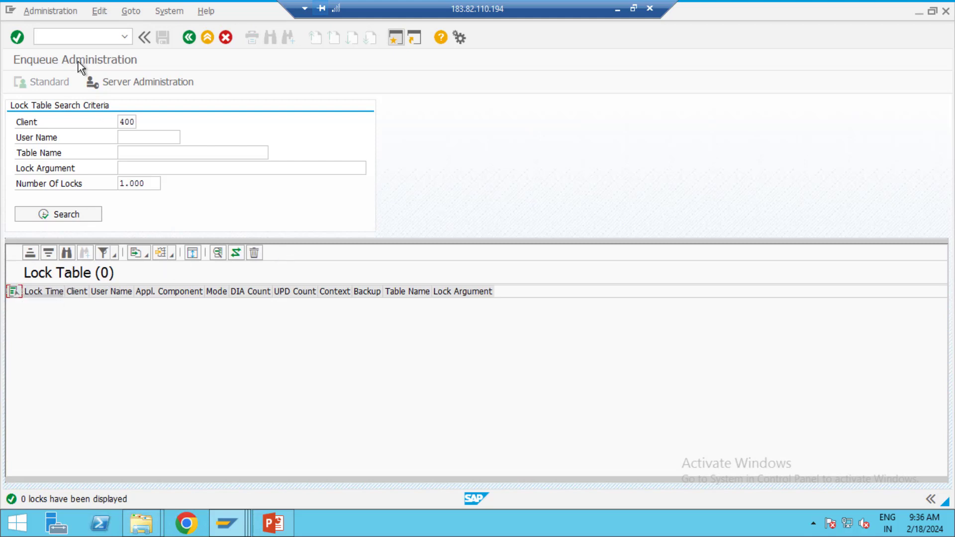
Run transaction OBA7 to view the "Document Types" overview in change mode.
click(84, 35)
text(/NOBA7)
key(Return)
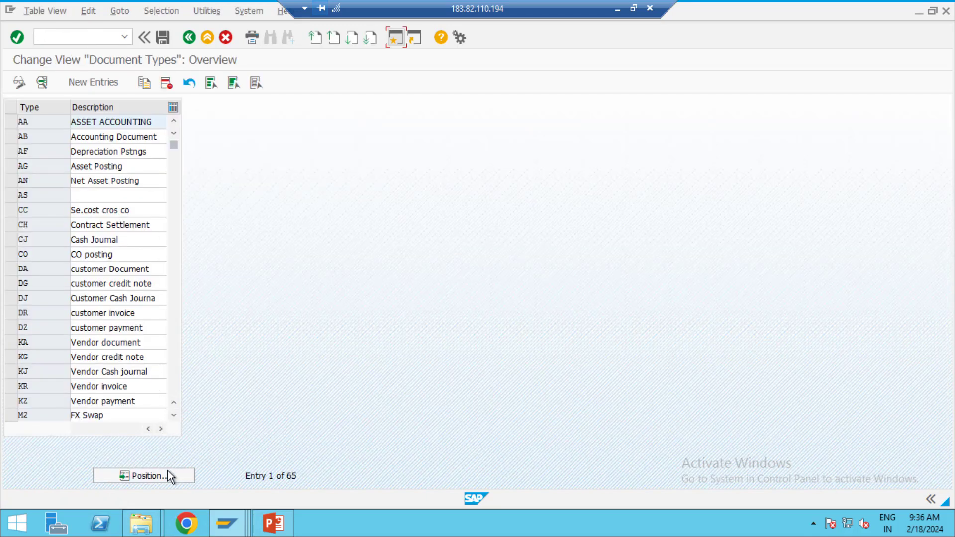
Run transaction FBN1 and open the accounting document number range intervals of company code VIV1 for editing.
click(98, 30)
text(/N)
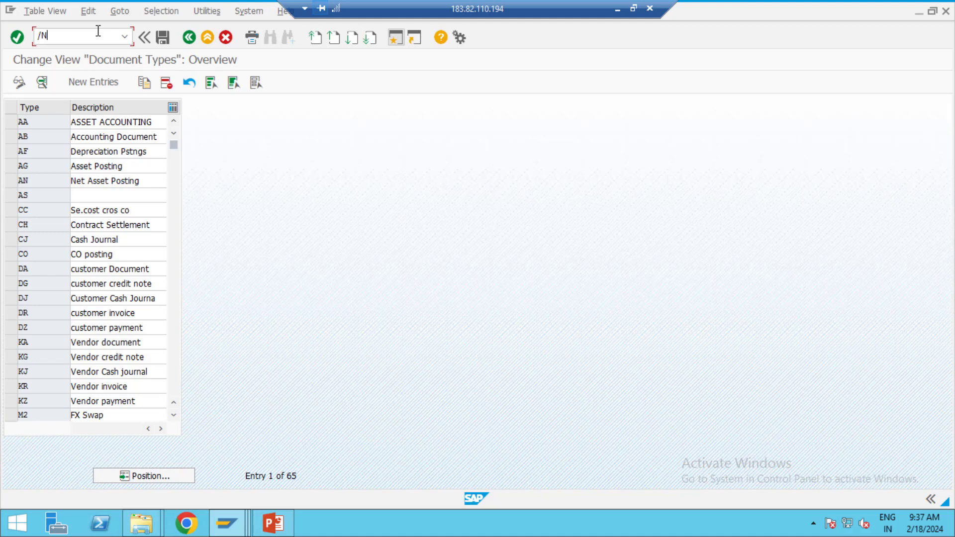
text(FBN1)
key(Return)
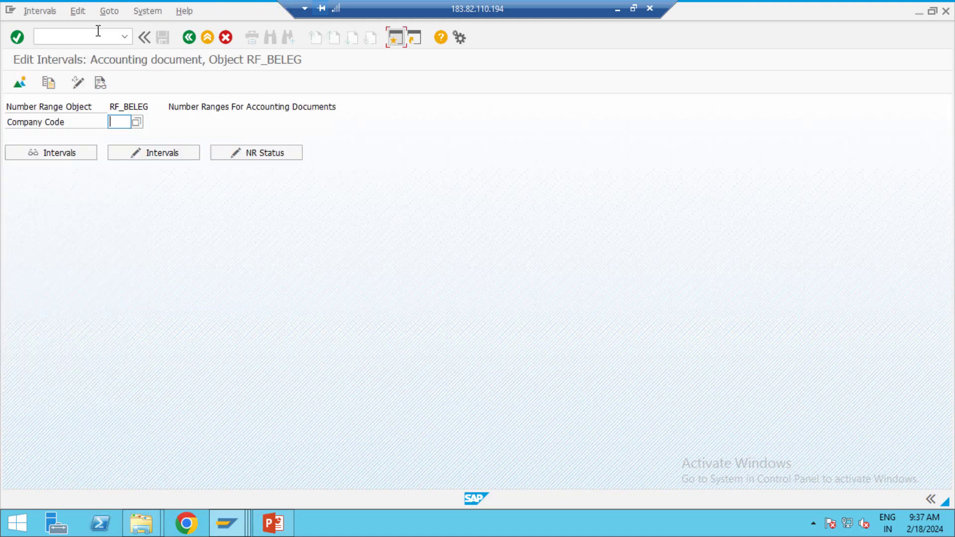
click(111, 117)
text(V1V1)
click(164, 153)
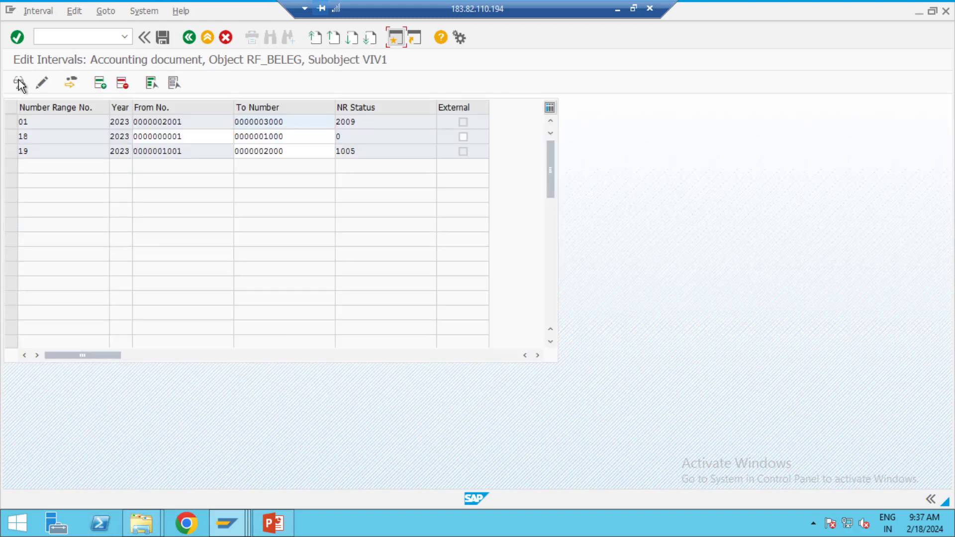
Add number range interval 15 for year 2023 from 3001 to 4000, save it and acknowledge the transport notice.
click(101, 83)
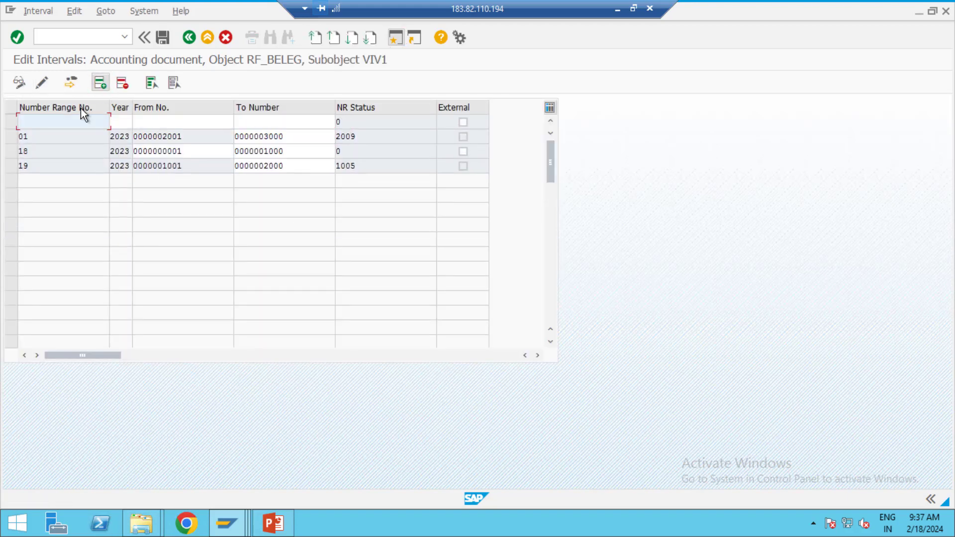
text(15)
click(122, 120)
text(2023)
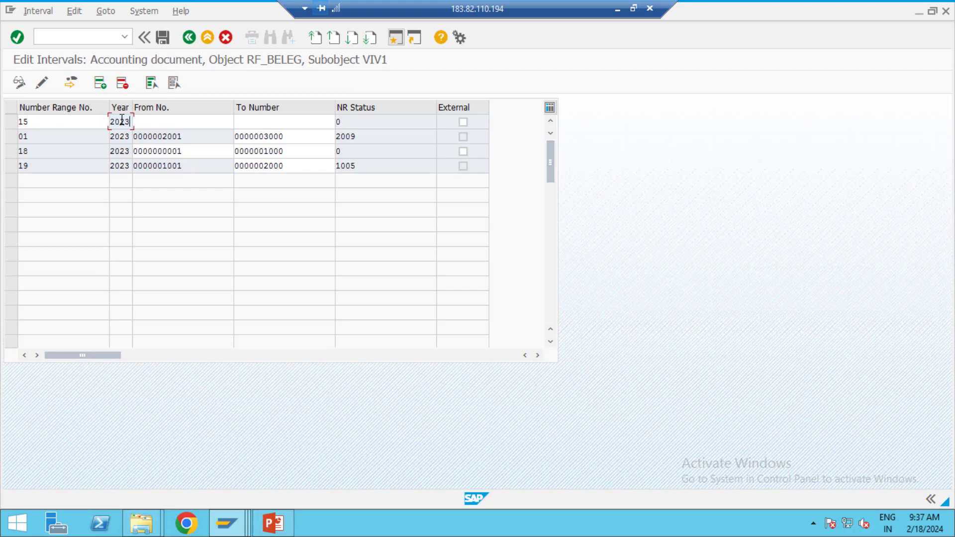
key(Tab)
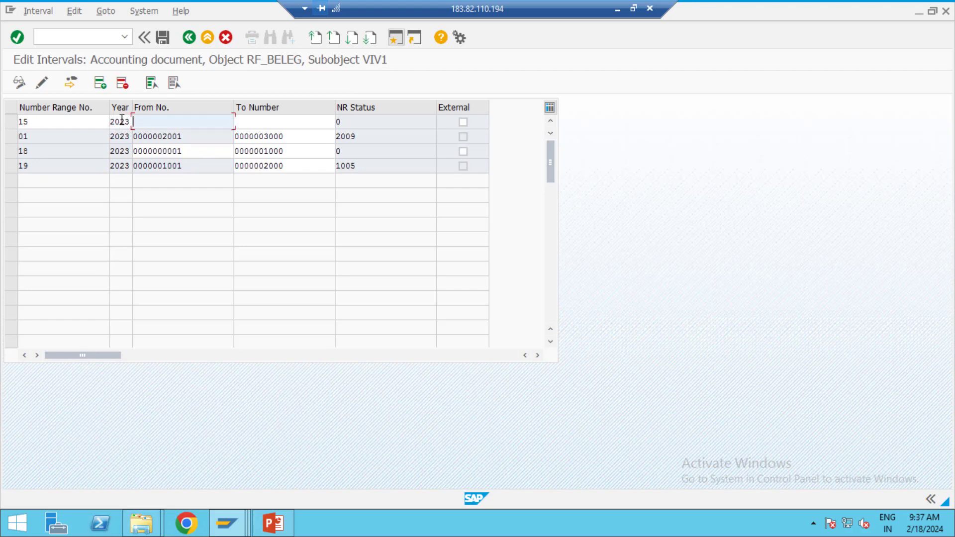
text(3001)
key(Tab)
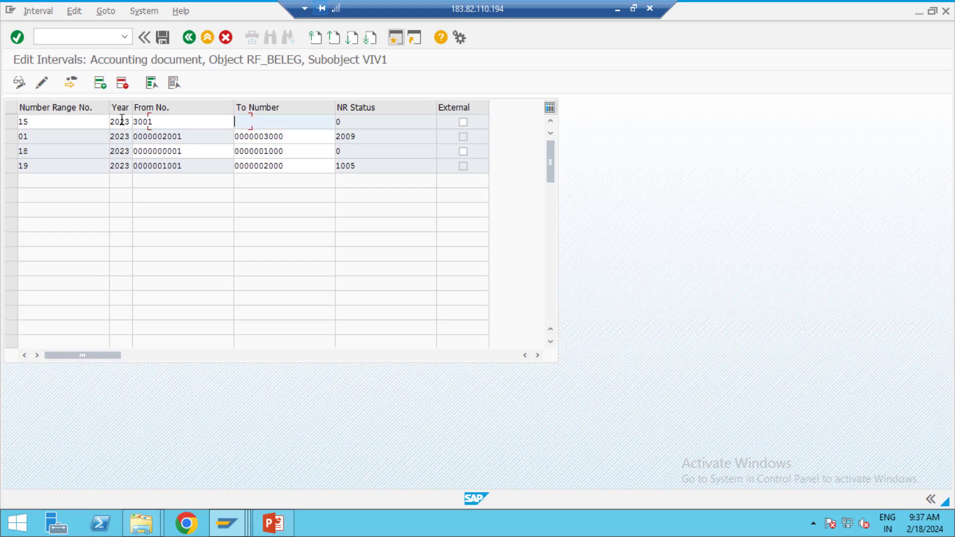
text(4000)
key(Return)
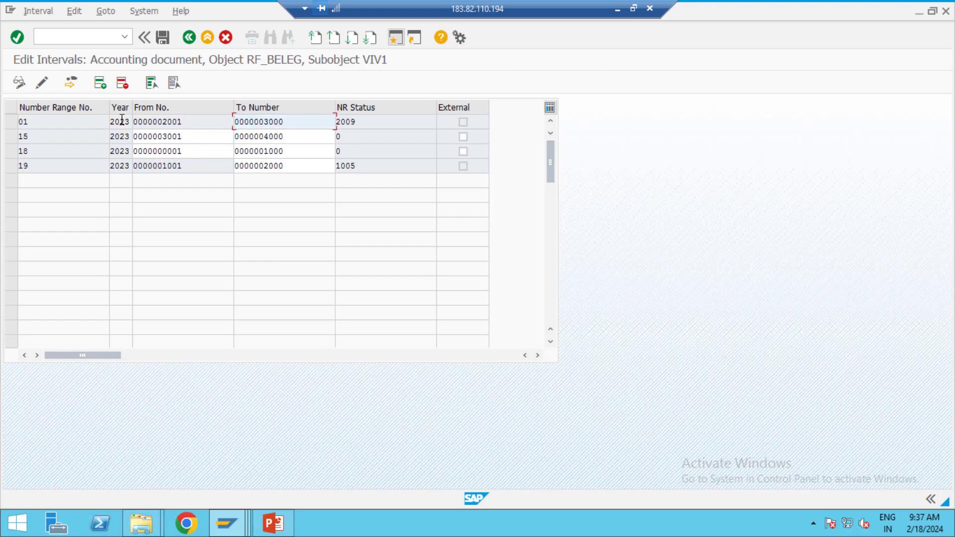
click(162, 44)
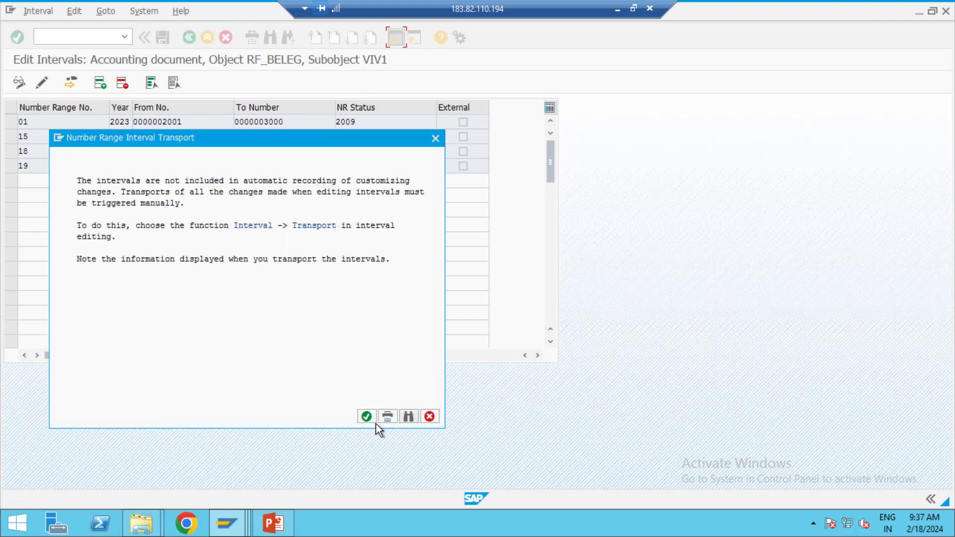
click(371, 421)
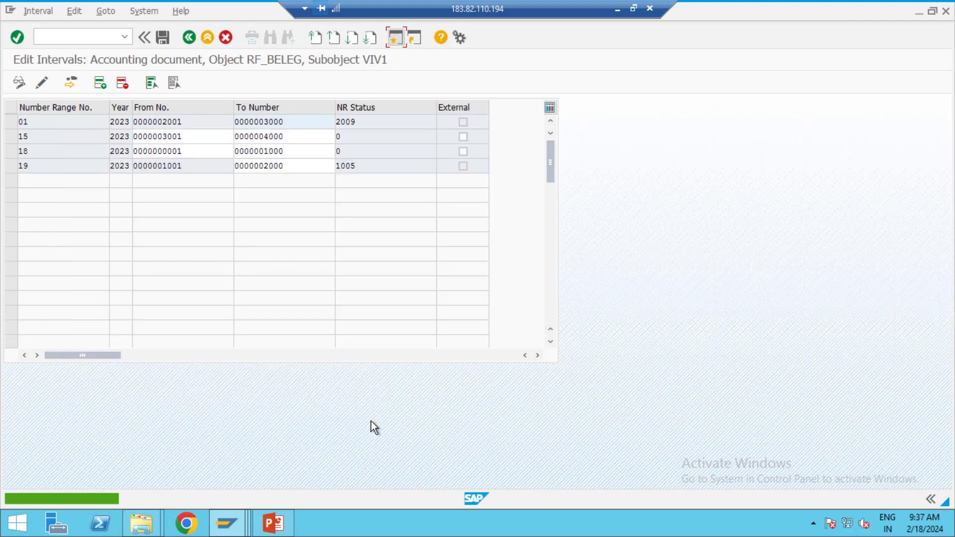
Run transaction F-53 to start a new outgoing payment.
click(81, 35)
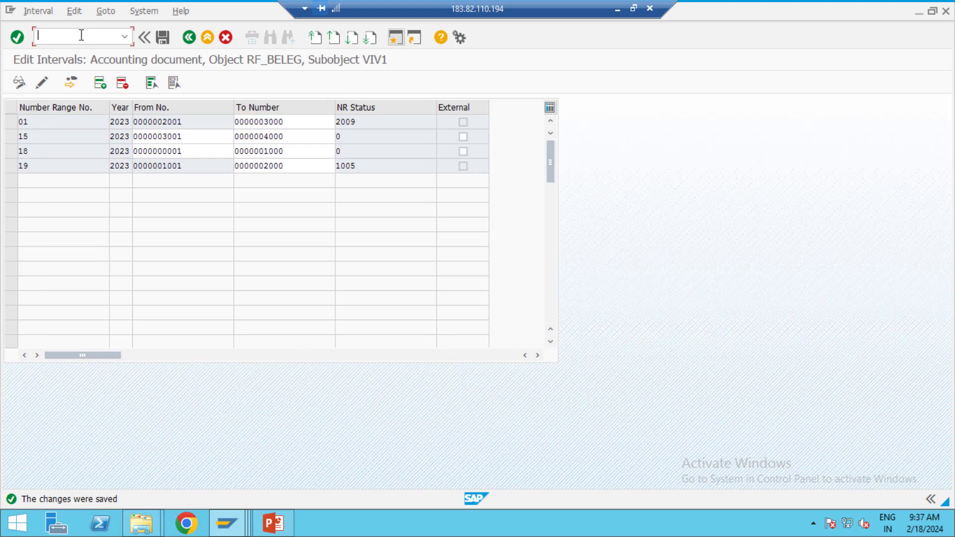
text(/NRB-5)
key(BackSpace)
key(BackSpace)
text(\)
key(BackSpace)
key(BackSpace)
text(-53)
key(Return)
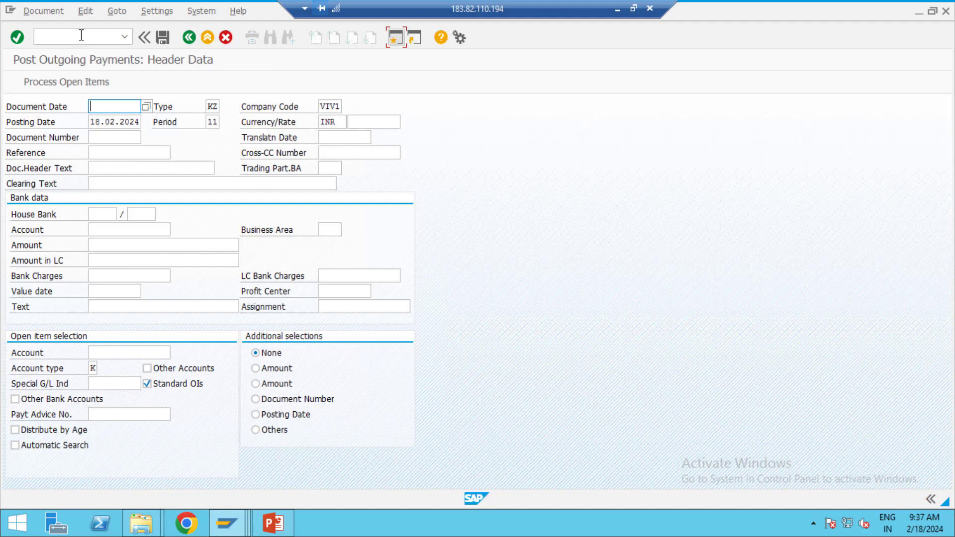
Set the payment's document date to 18.02.2024 and keep type KZ, company code VIV1 and currency INR.
key(Down)
key(Return)
key(Tab)
key(Tab)
key(Tab)
key(Tab)
key(Tab)
key(Tab)
key(Tab)
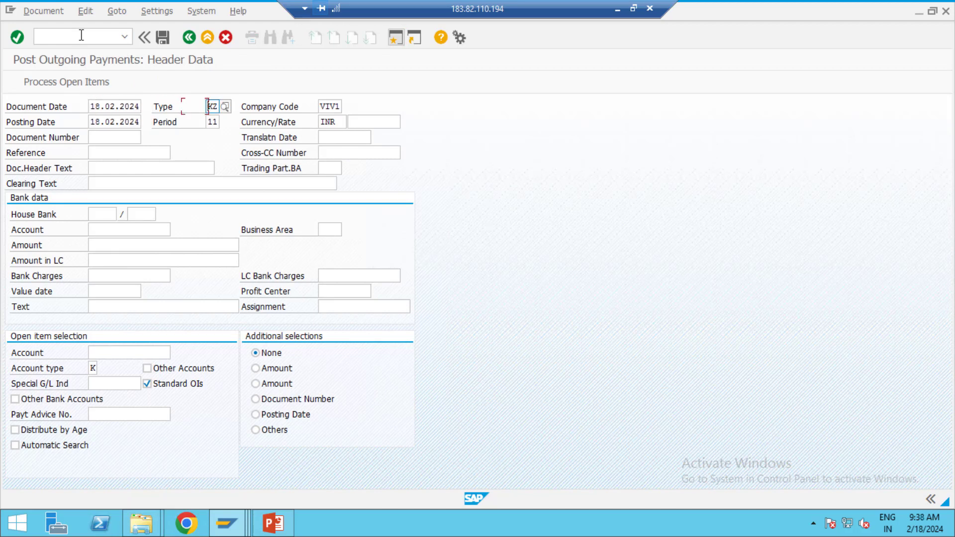
key(Tab)
key(Tab)
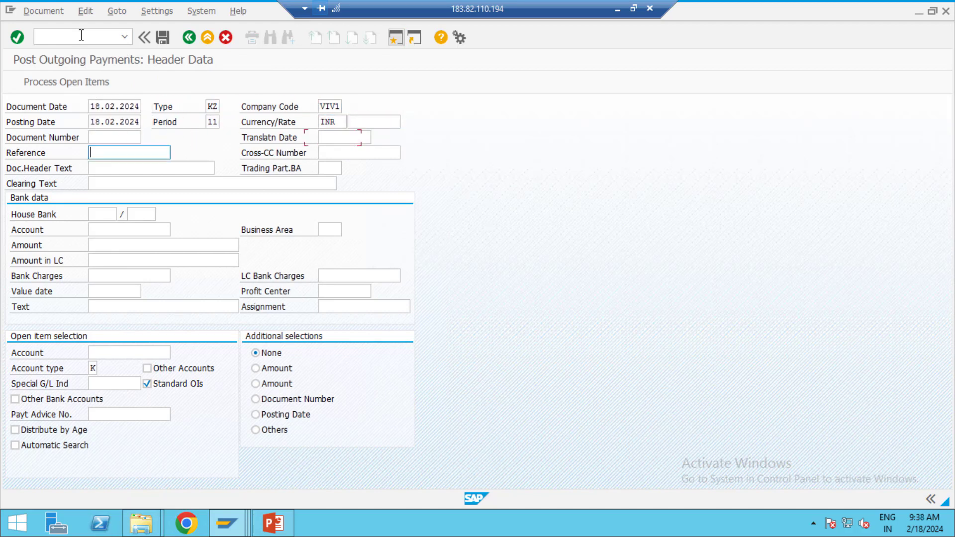
Set the payment's reference to 01 and its document header text to "Vendor Payment".
key(Down)
key(Return)
key(Tab)
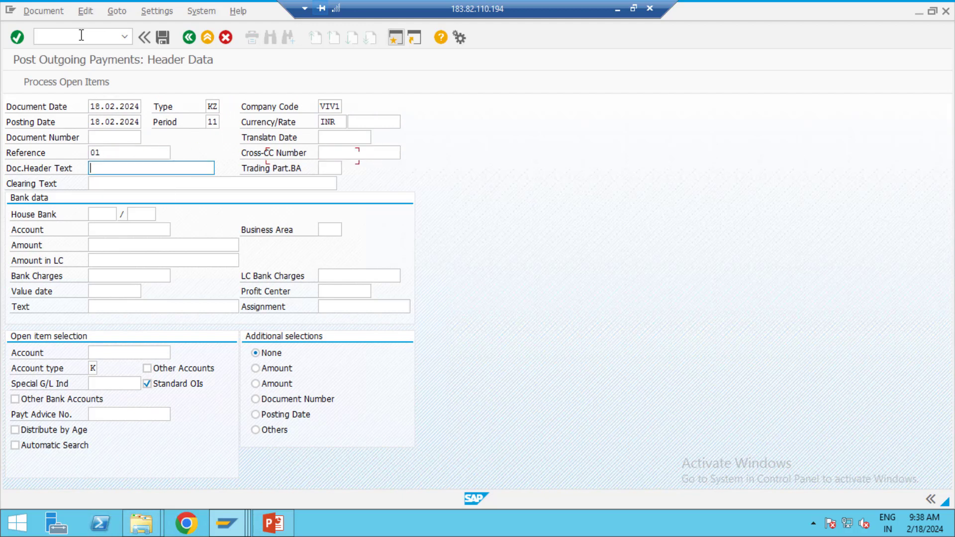
key(Down)
key(Down)
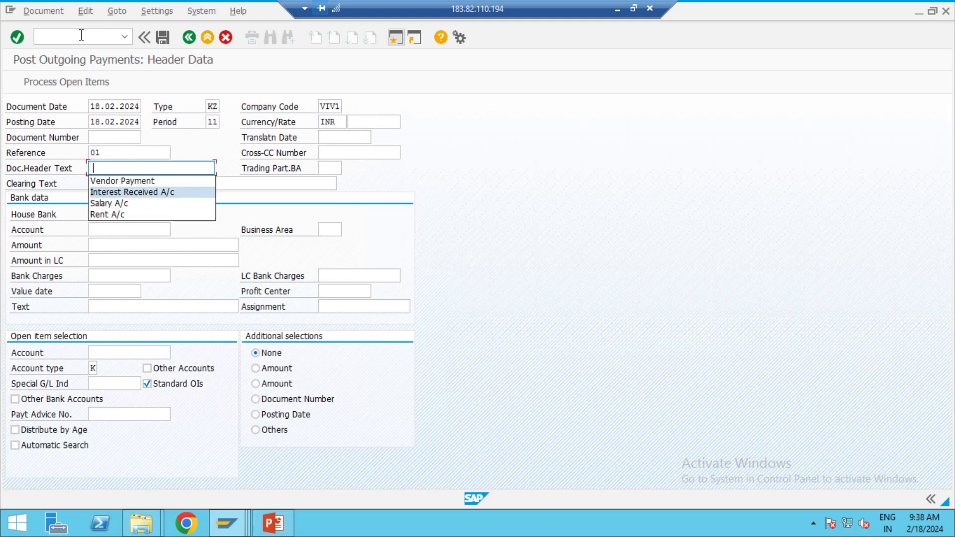
key(Up)
key(Return)
key(Tab)
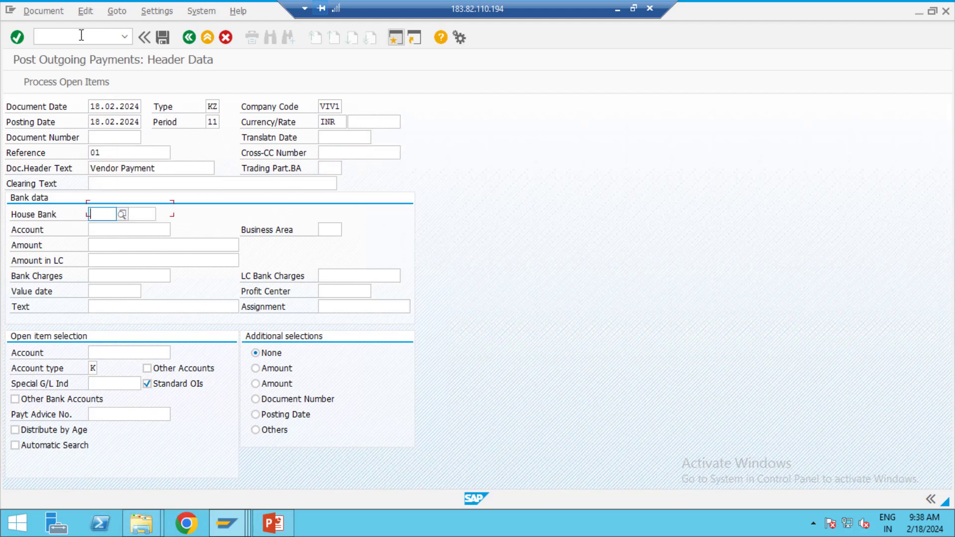
Fill in the bank data with house bank SBI, the suggested bank G/L account and an amount of 200000.
key(Down)
key(Return)
key(Tab)
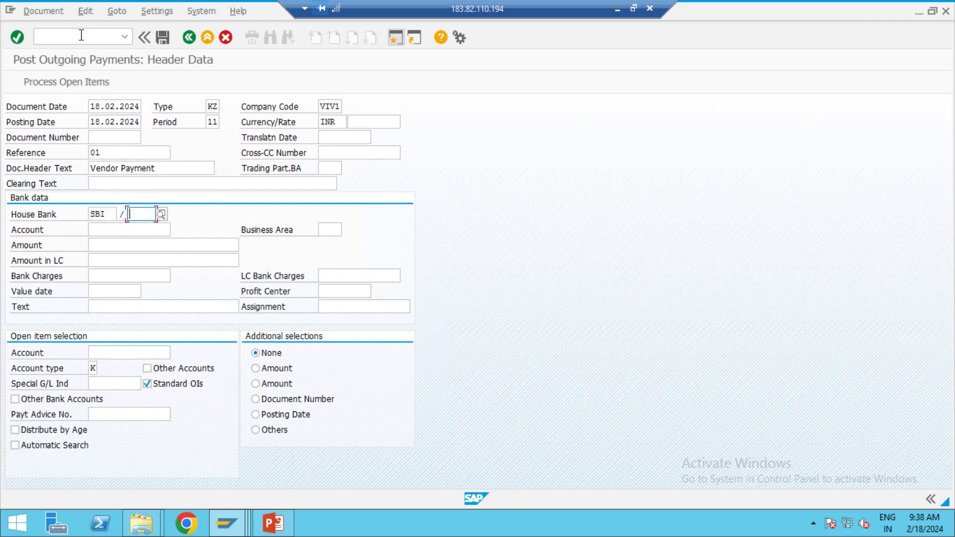
key(Tab)
key(Down)
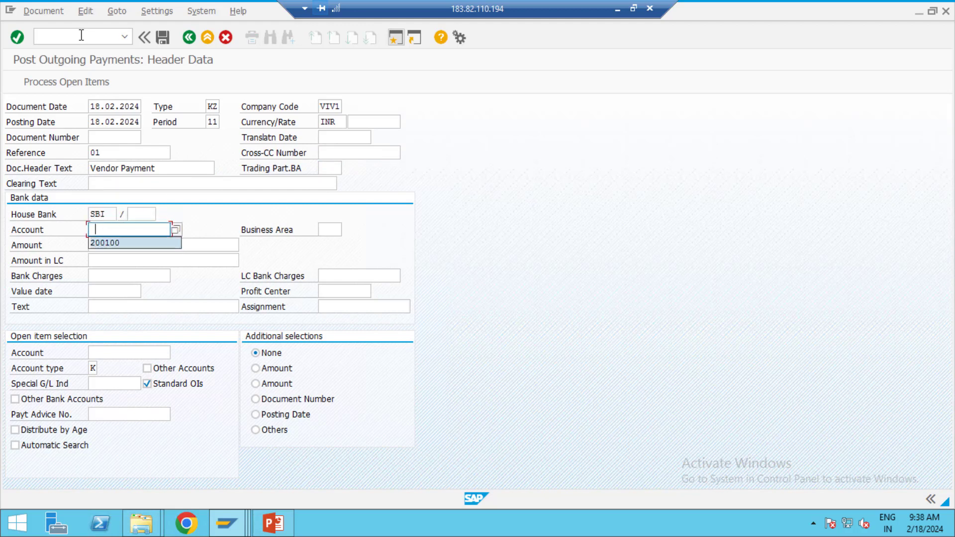
key(Return)
key(Tab)
key(Tab)
text(200000)
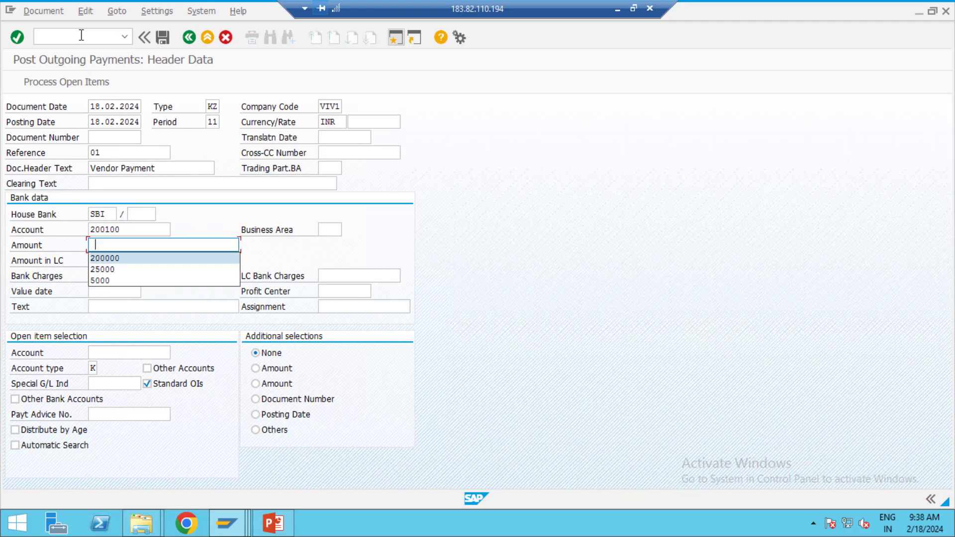
Set the bank item's value date to 18.02.2024 and its text to "Vendor payment".
key(Tab)
key(Tab)
key(Tab)
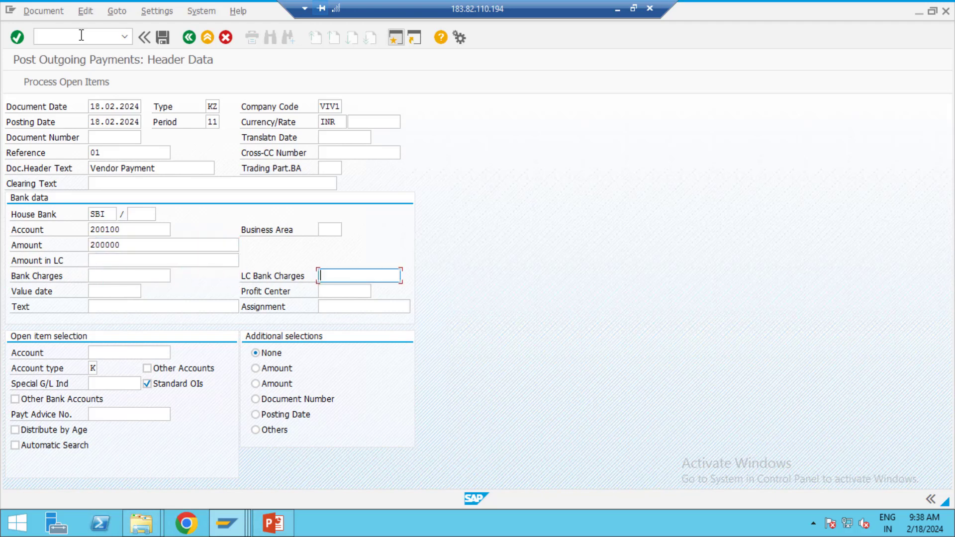
key(Tab)
key(Tab)
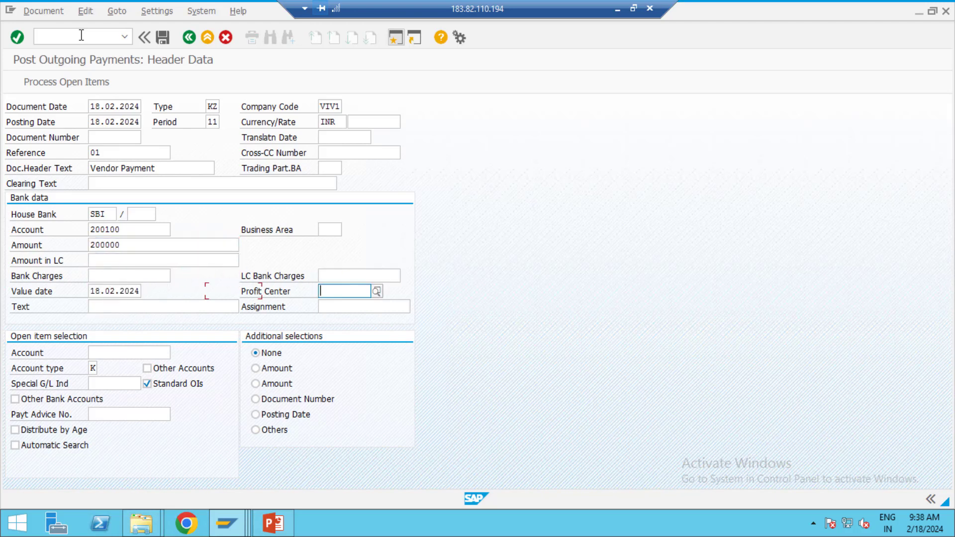
key(Tab)
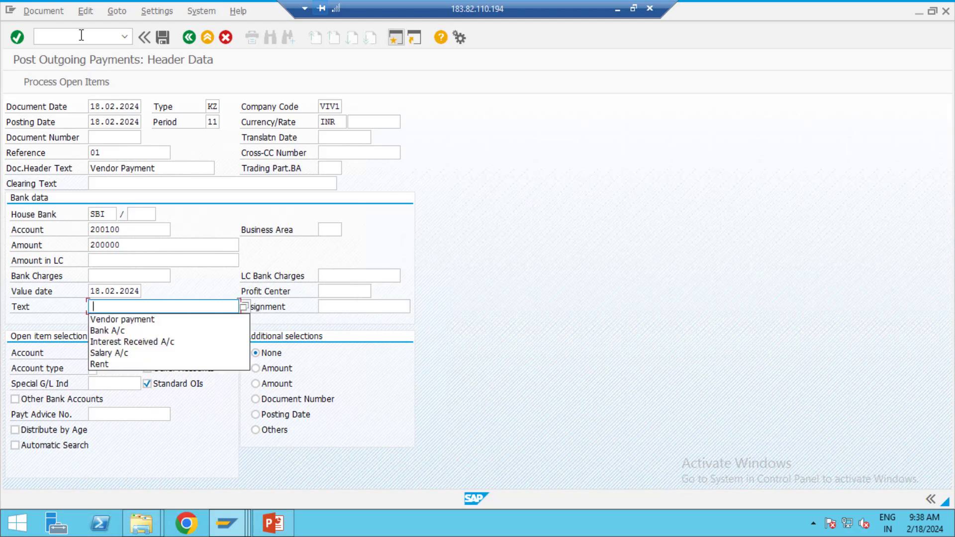
key(Down)
key(Tab)
Choose the suggested vendor account for the open item selection and try to process its open items.
key(Tab)
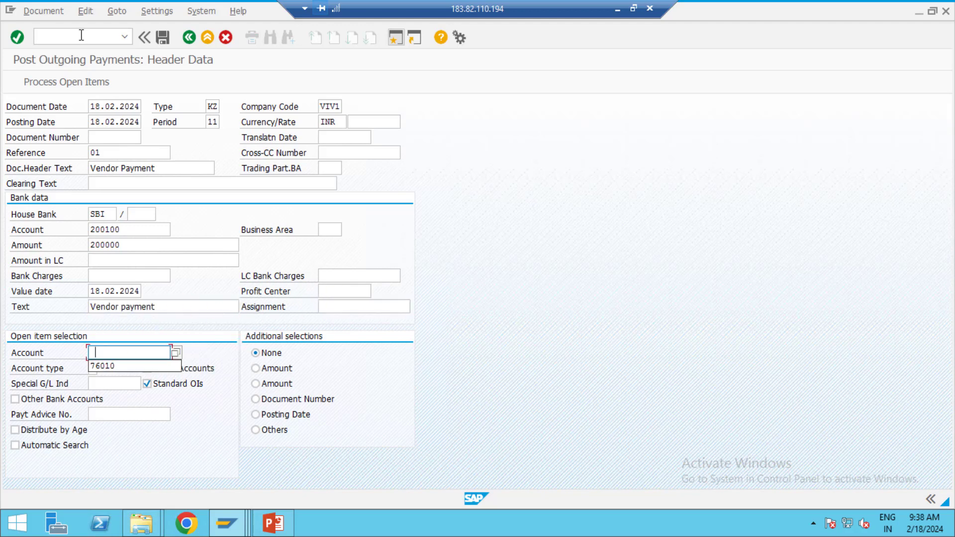
key(Down)
key(Tab)
key(Return)
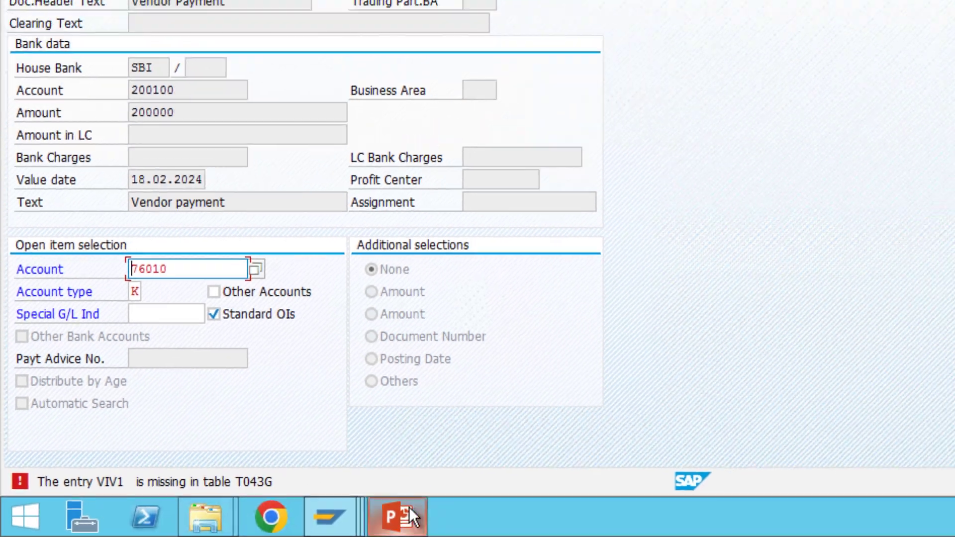
Switch to PowerPoint, look up the tolerance group transaction on the F-53 clearing slide, and return to the SAP outgoing payment window.
click(520, 509)
key(Down)
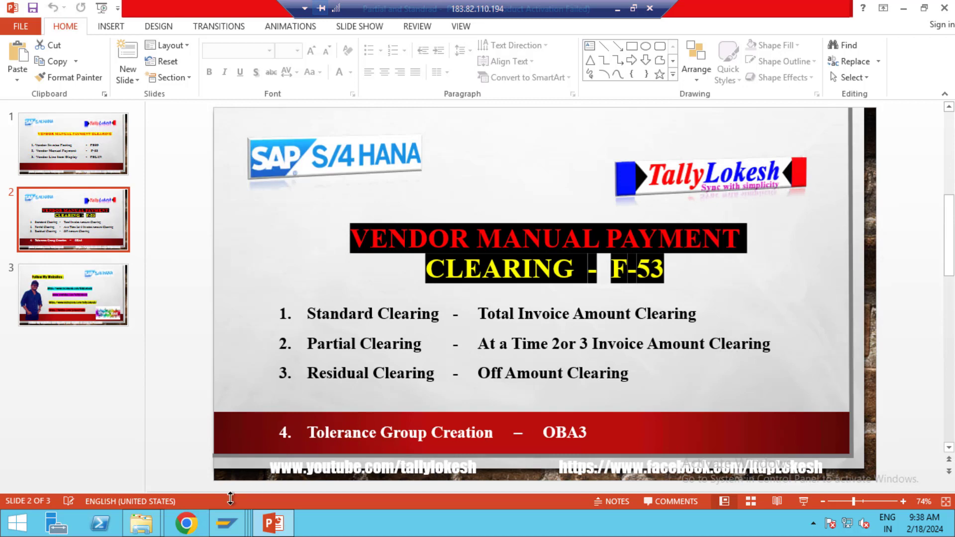
mouse_move(228, 525)
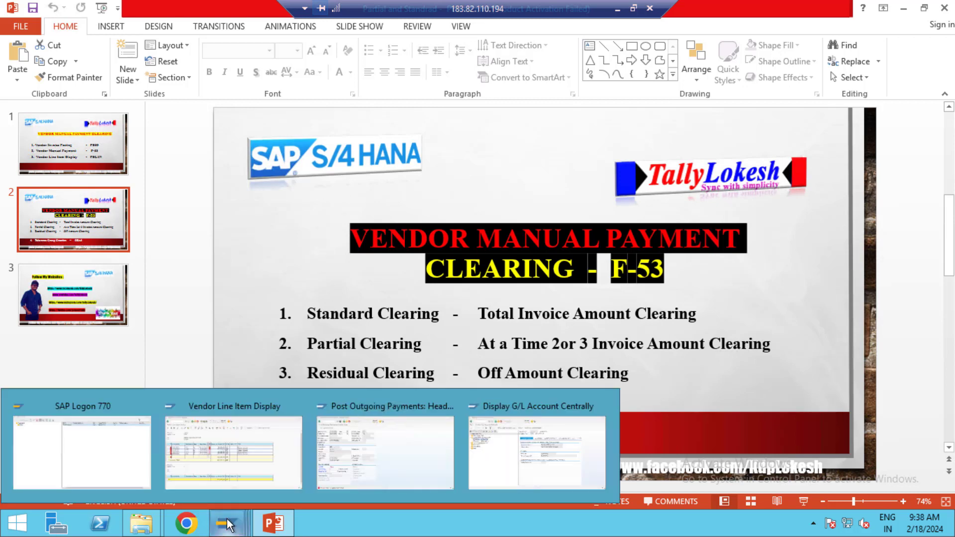
click(385, 443)
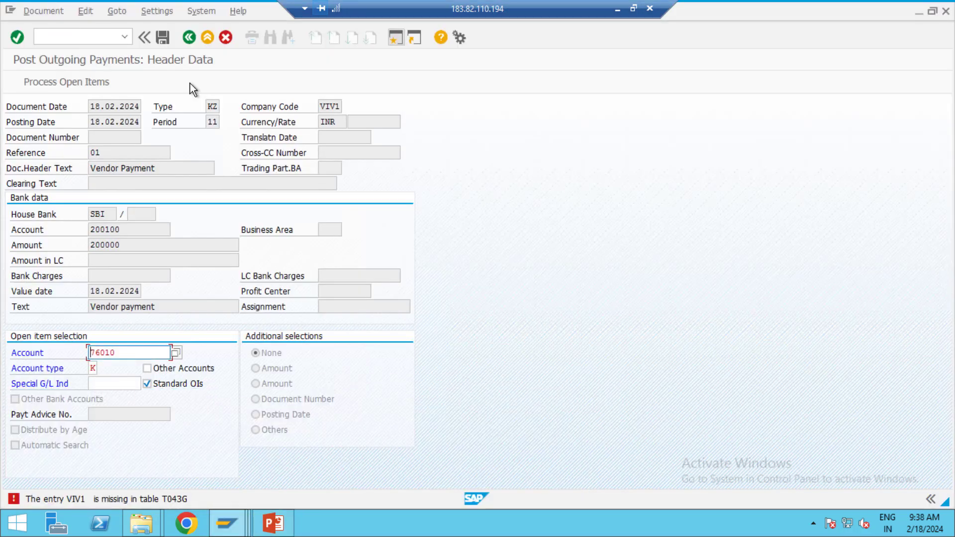
Run transaction OBA3 and start a new customer/vendor tolerance entry.
click(107, 37)
text(/)
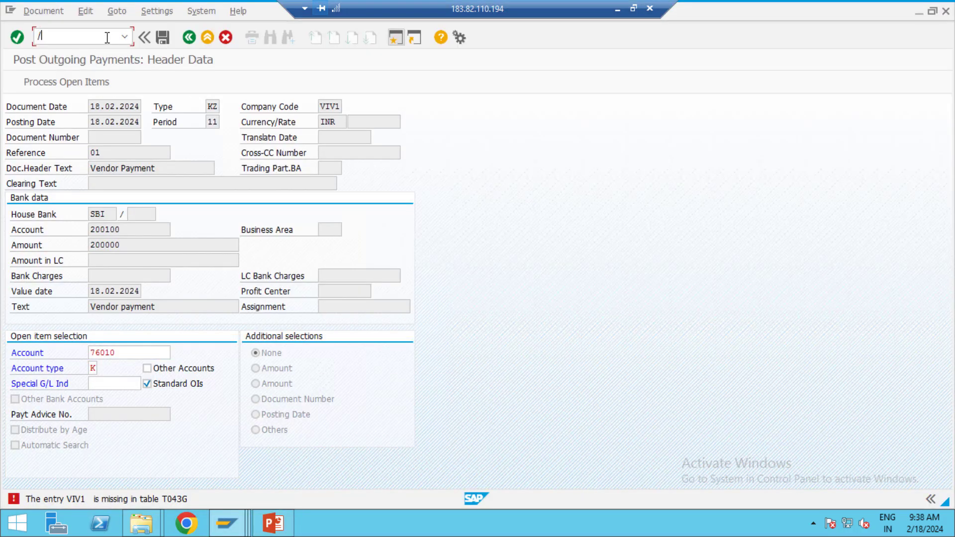
text(NOBA3)
key(Return)
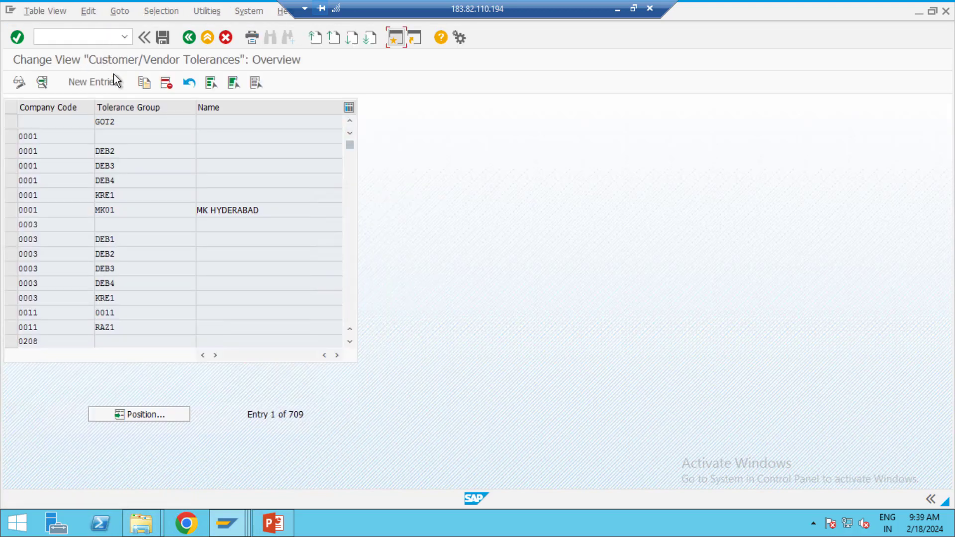
click(111, 81)
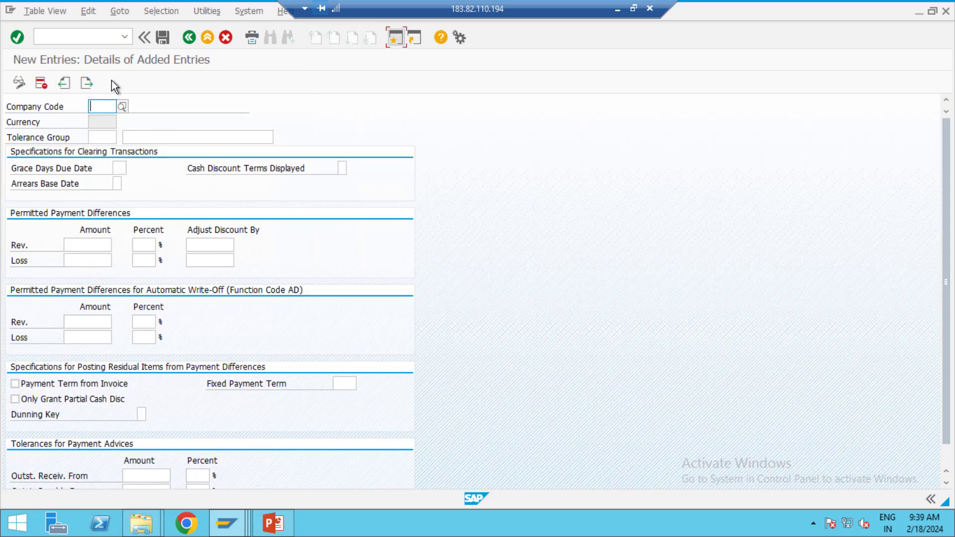
Assign the new tolerance entry to company code VIV1 and tolerance group VIV1.
text(VIV1)
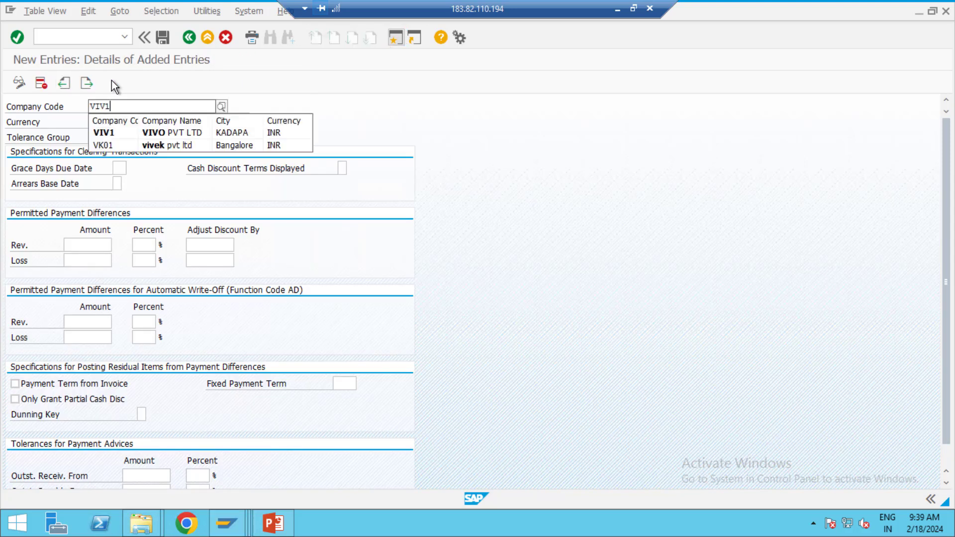
click(128, 132)
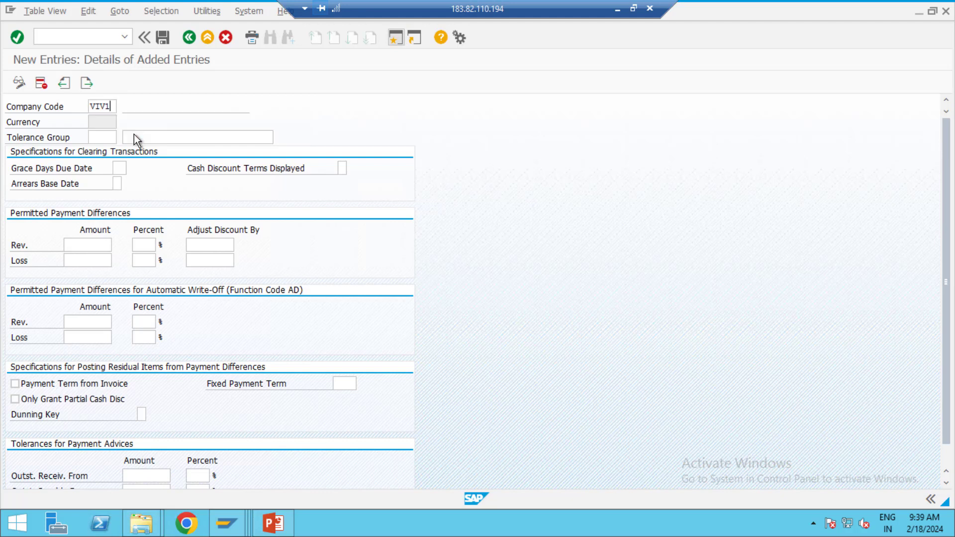
click(102, 134)
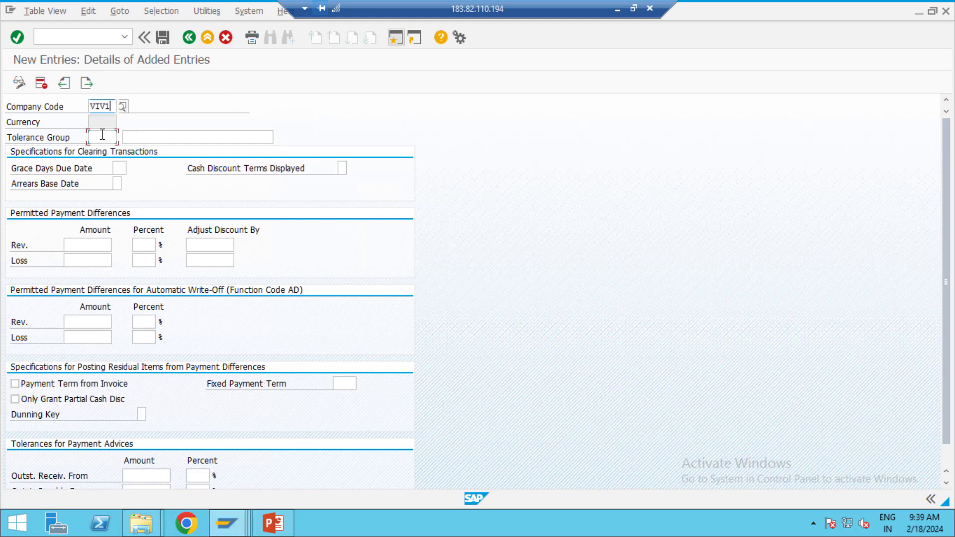
text(VIV1)
Name the tolerance group "Tolerance group for VEN/CUST" and save it under the proposed Accounts Payable Configuration customizing request.
click(158, 138)
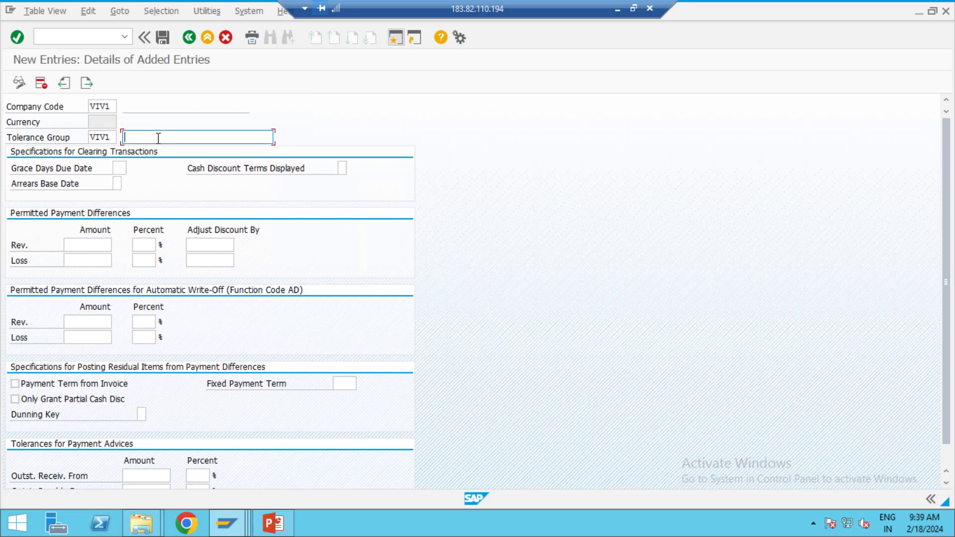
text(T)
key(BackSpace)
text(Tolerance group for VEN/cU)
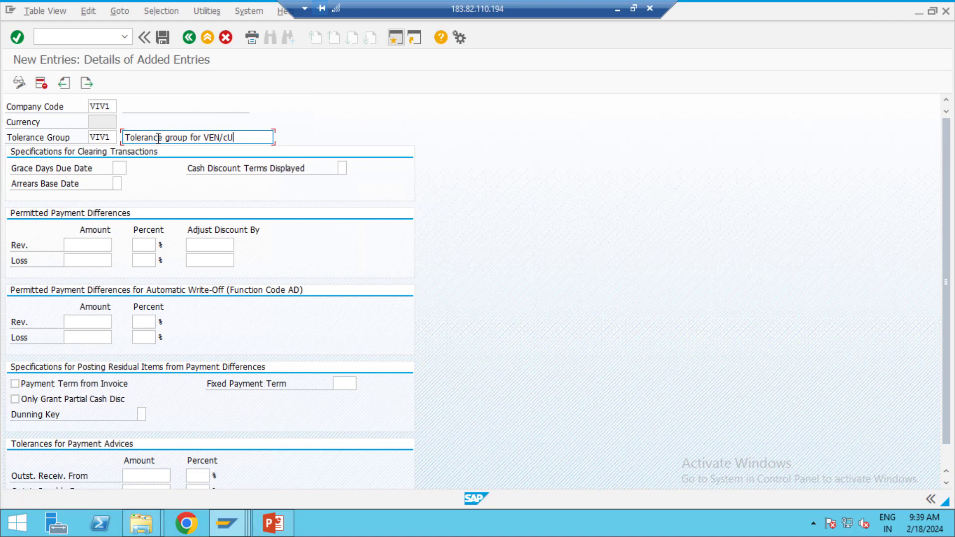
key(BackSpace)
key(BackSpace)
text(CUSTOM)
key(BackSpace)
key(BackSpace)
click(165, 40)
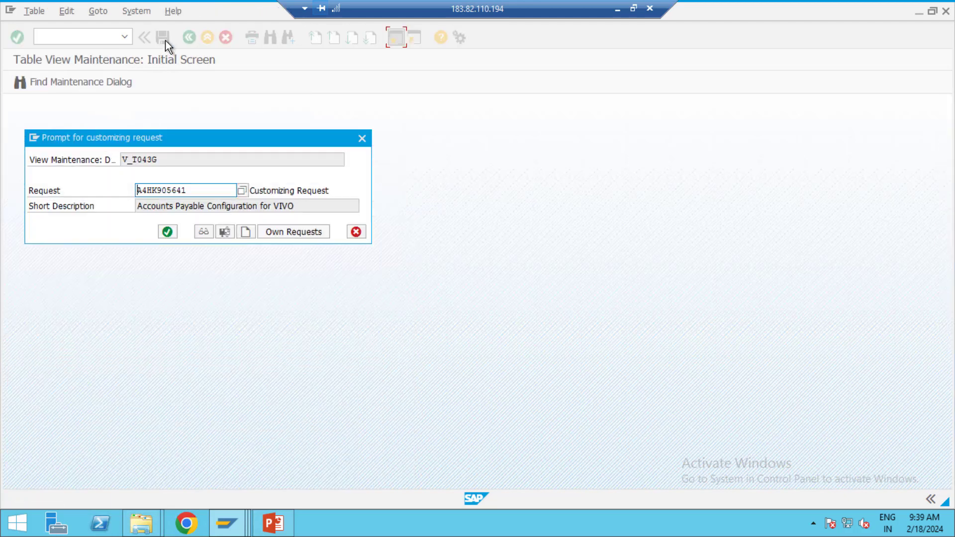
click(168, 228)
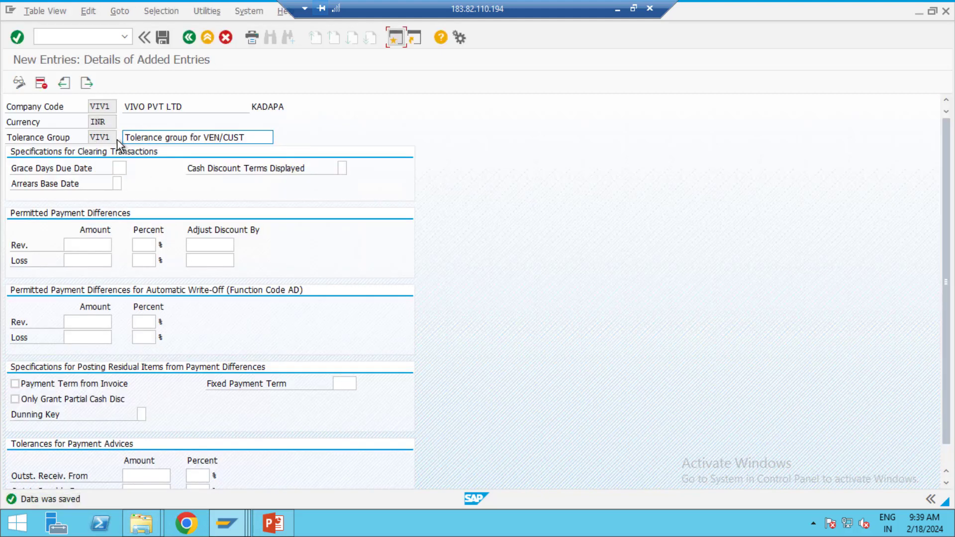
Run transaction XK02 and open LOKESH INFO TECH PVT LTD in company code VIV1 for changing with all available views selected.
click(86, 34)
text(/NXK02)
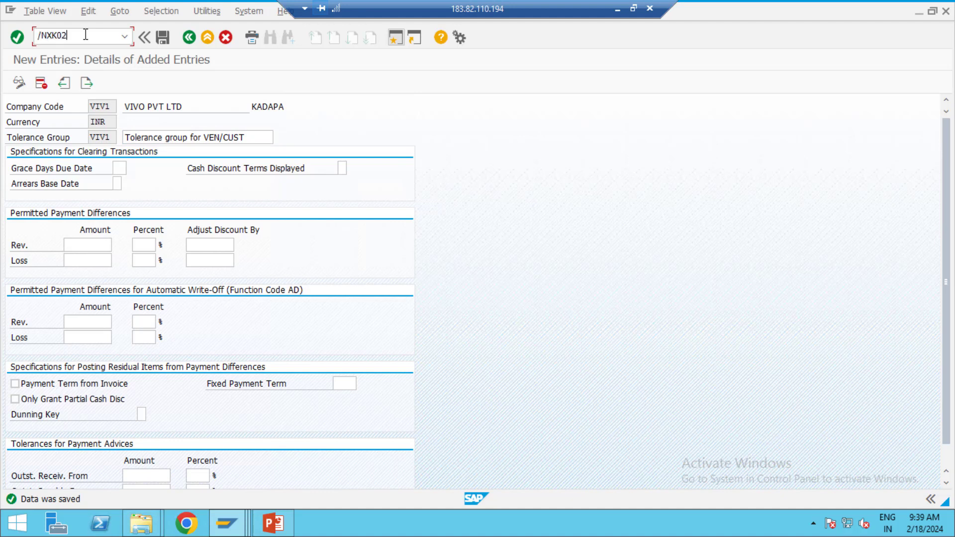
key(Return)
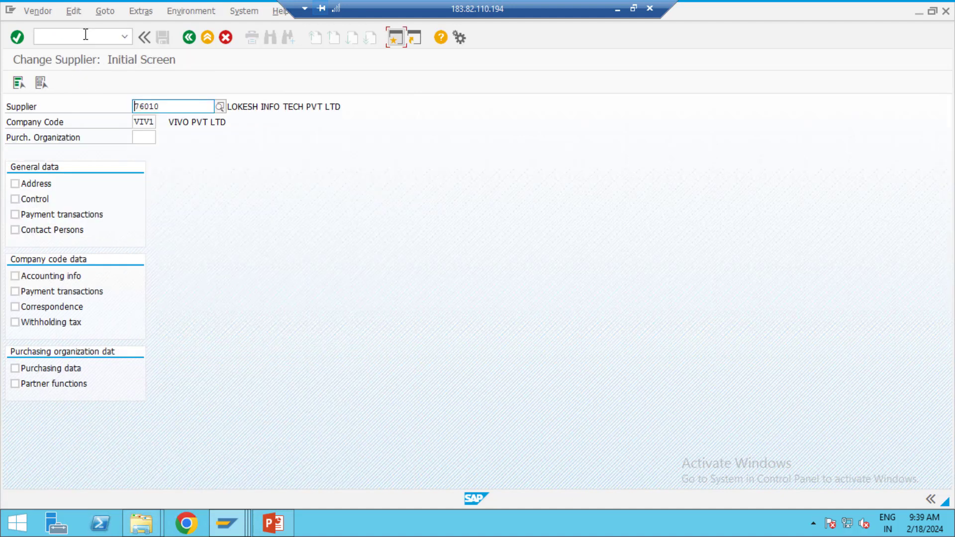
click(19, 84)
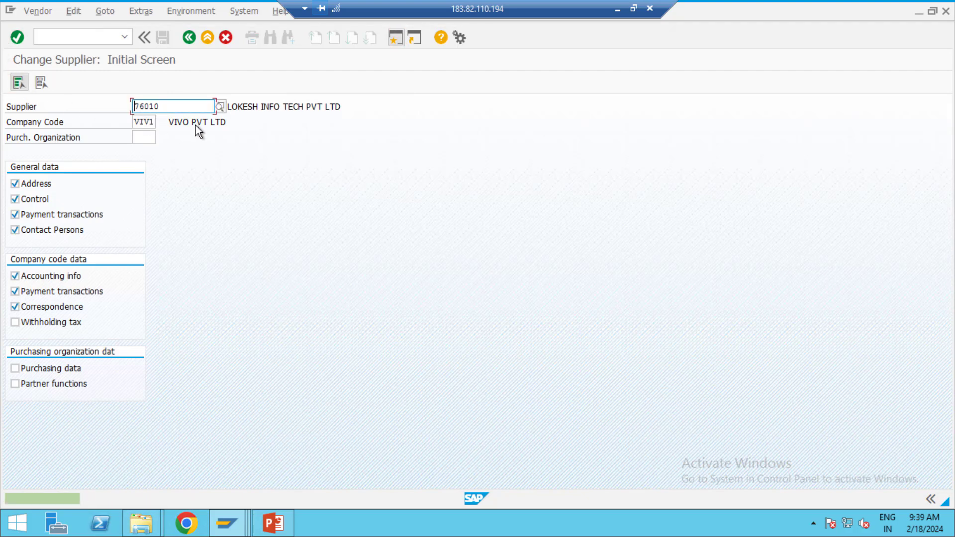
key(Return)
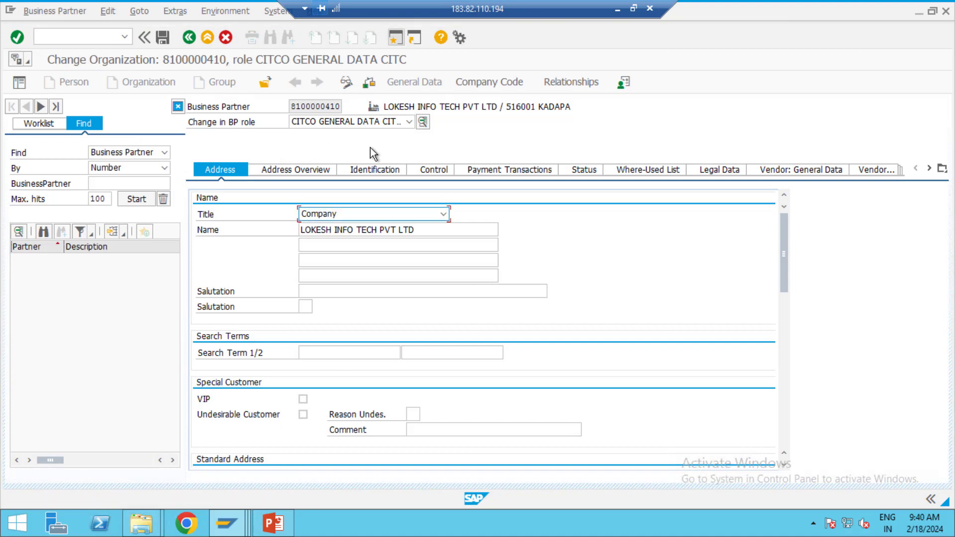
Set the tolerance group to VIV1 in the vendor's company code payment transactions data and save the changes.
click(486, 83)
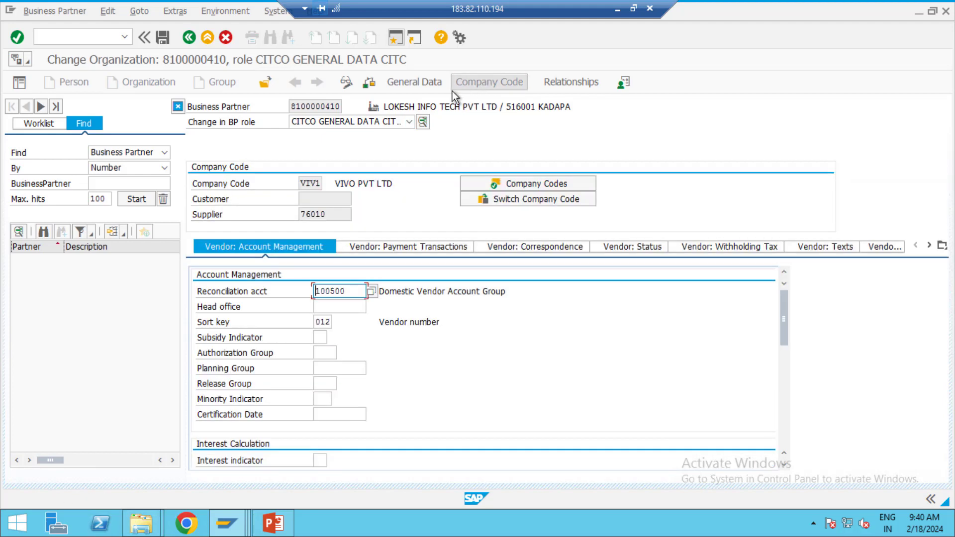
click(449, 246)
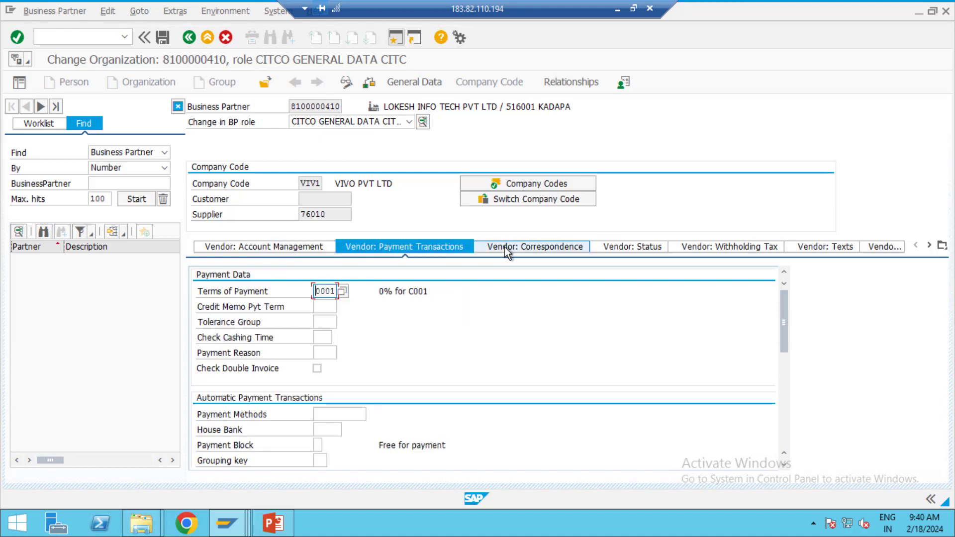
click(325, 321)
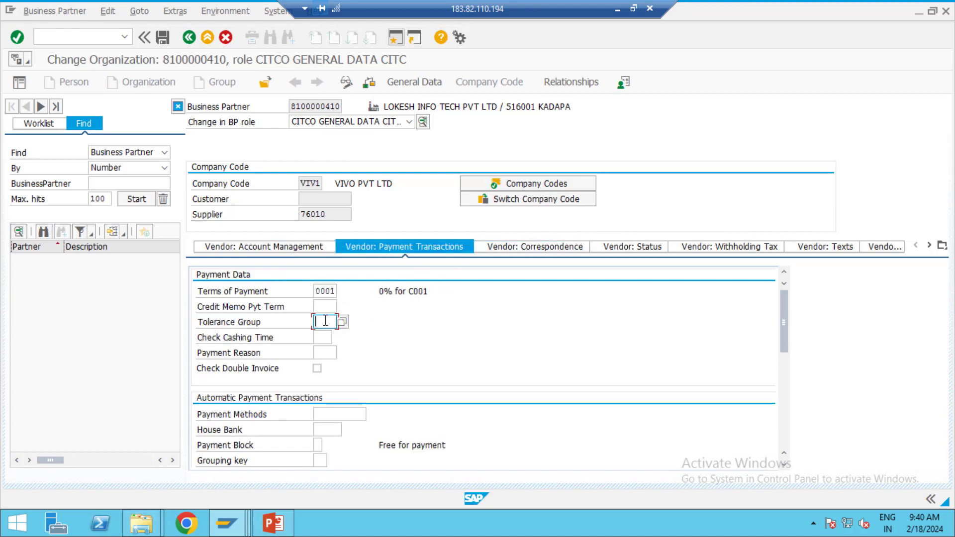
text(VIV1)
click(324, 337)
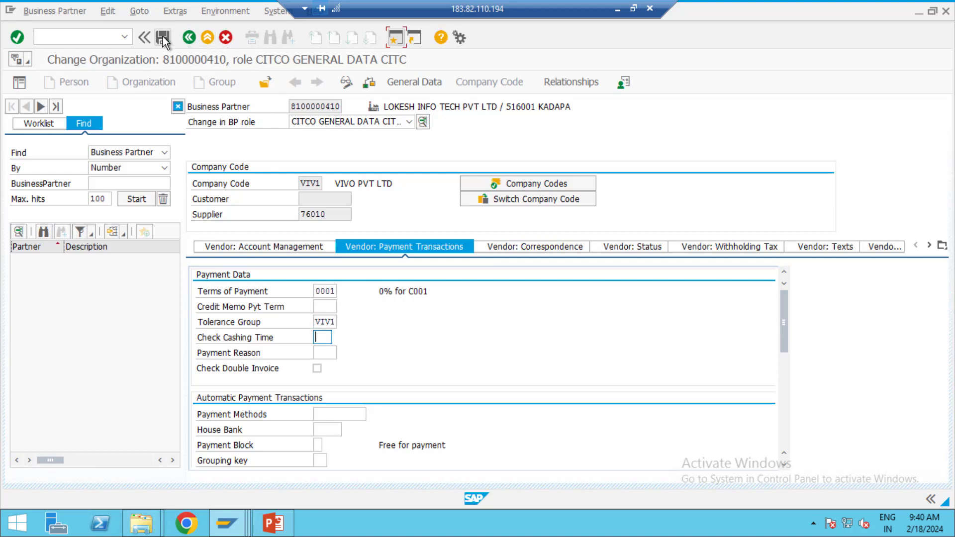
click(162, 36)
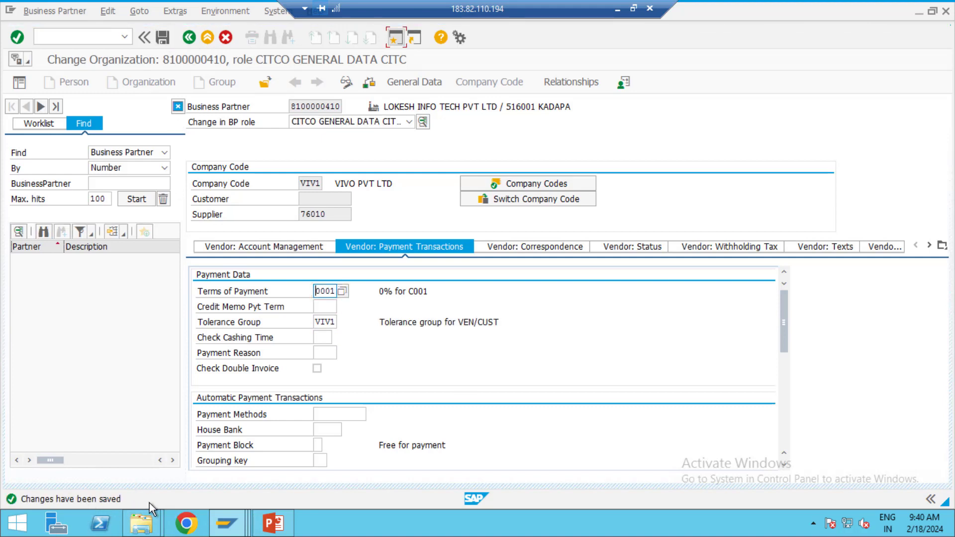
Run transaction F-53 to start a new outgoing payment.
click(96, 35)
text(/NF-53)
key(Return)
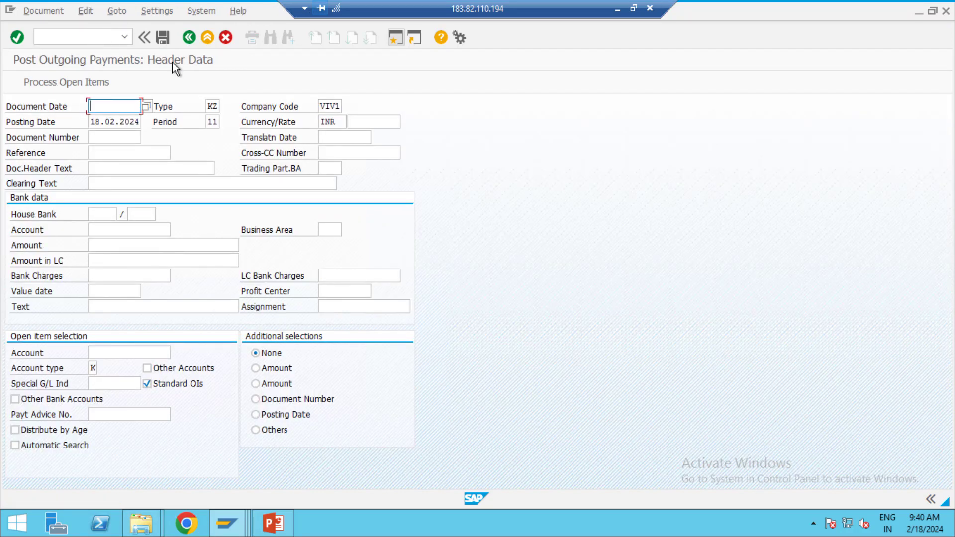
Switch to PowerPoint to review the clearing methods on the F-53 slide, and return to the SAP outgoing payment window.
click(282, 522)
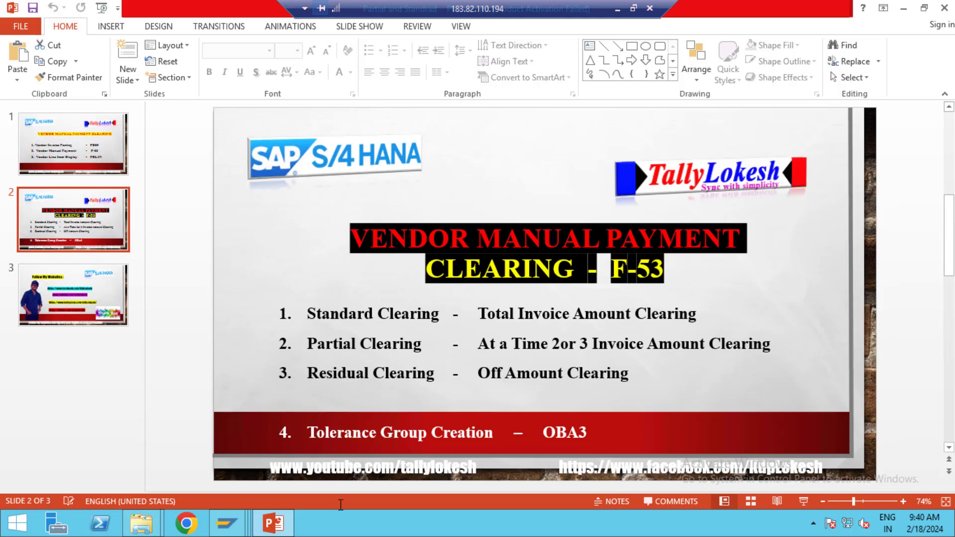
mouse_move(239, 528)
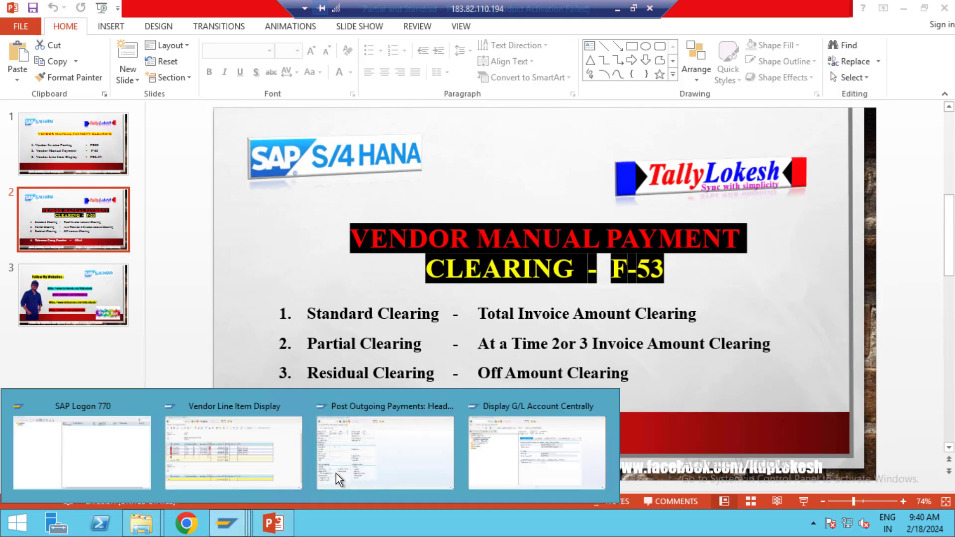
click(376, 459)
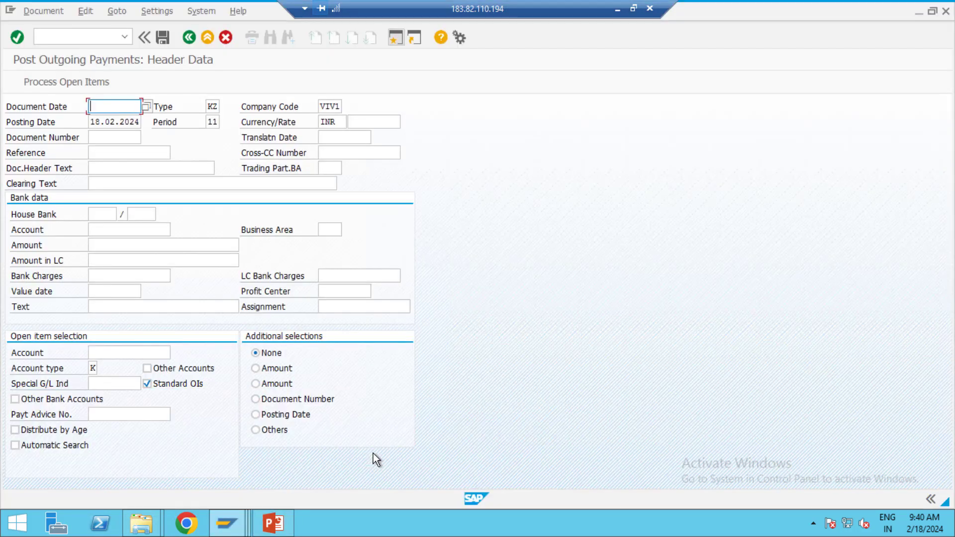
Set the payment's document date to 18.02.2024.
key(space)
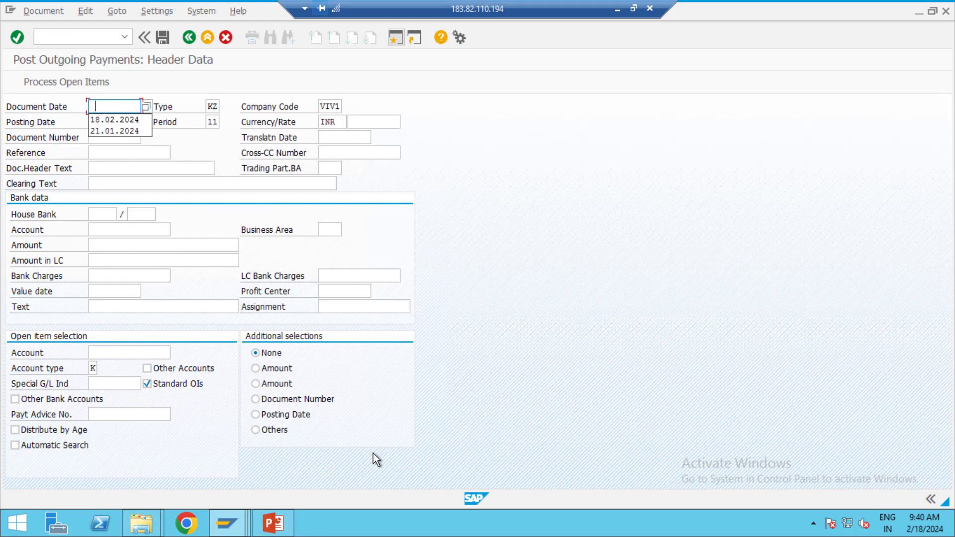
key(Down)
key(Return)
Enter reference 01 and the document header text "Vendor Payment".
key(Tab)
key(Tab)
key(Tab)
key(Tab)
key(Tab)
key(Tab)
key(Tab)
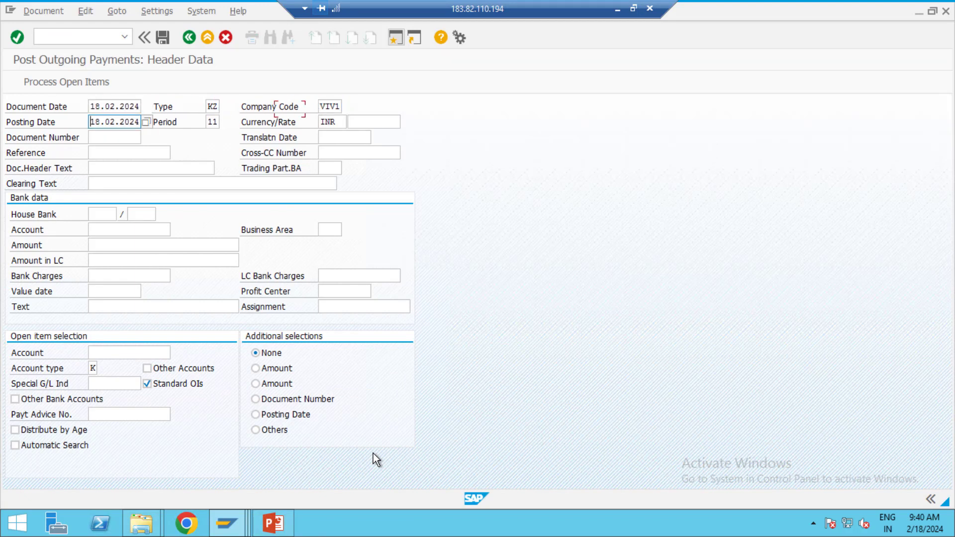
key(Tab)
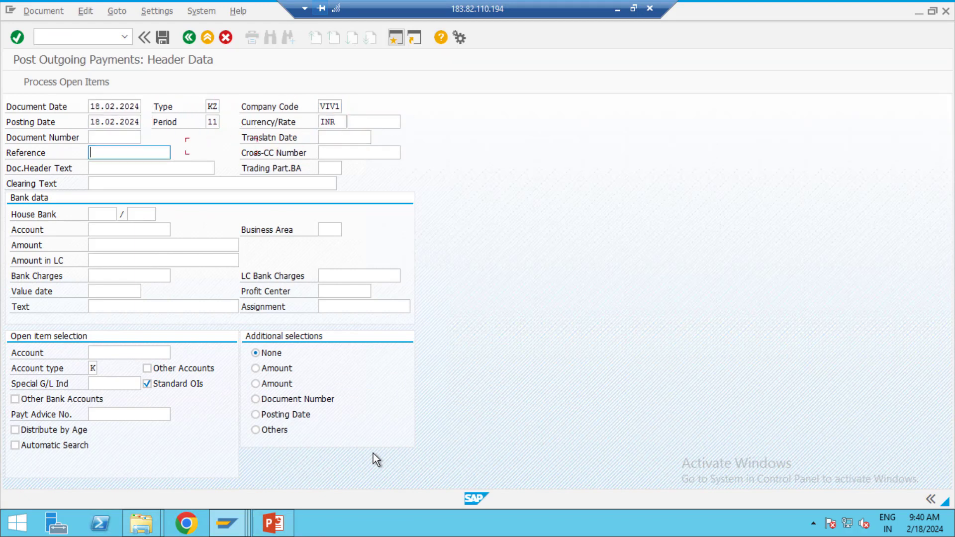
key(space)
key(Down)
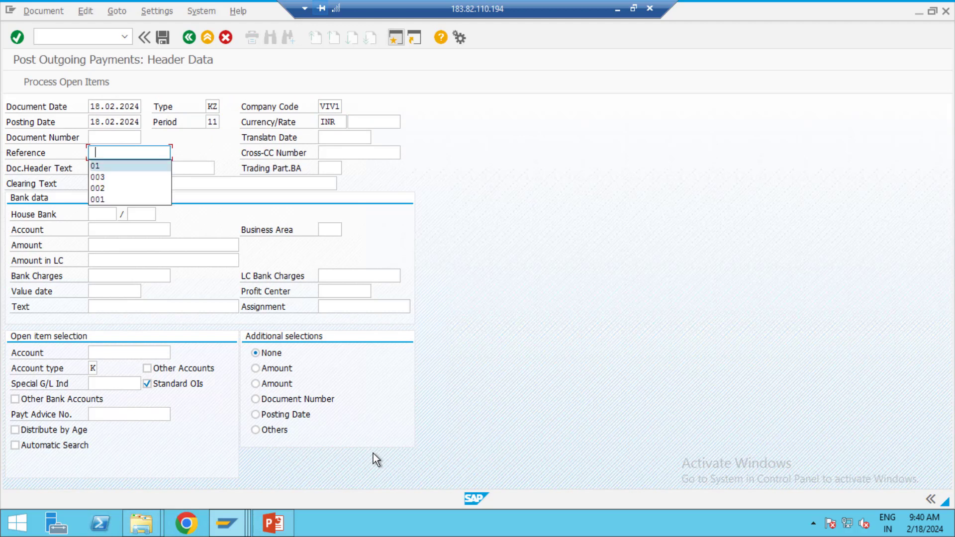
key(Tab)
key(Tab)
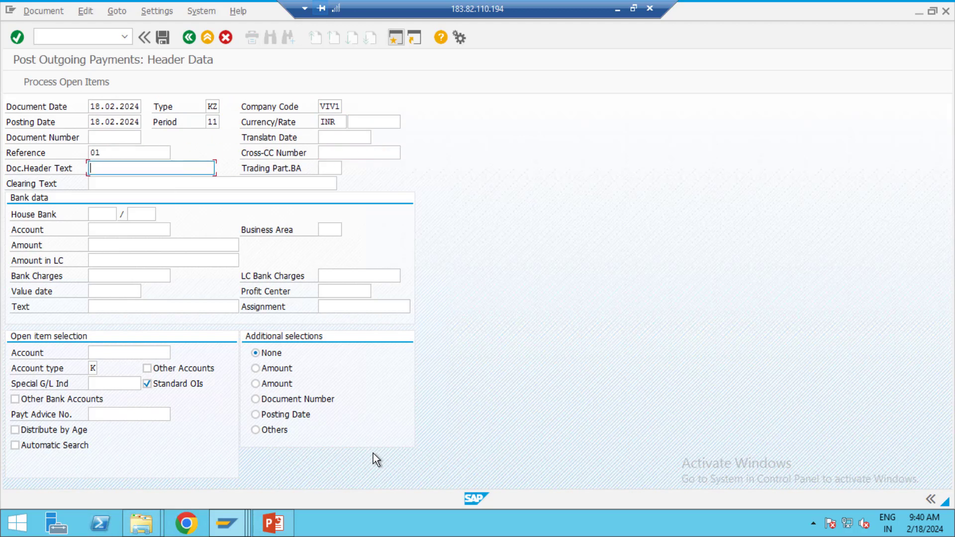
key(space)
key(Down)
key(Tab)
Fill in the bank data with house bank SBI and the suggested bank G/L account.
key(Tab)
key(Tab)
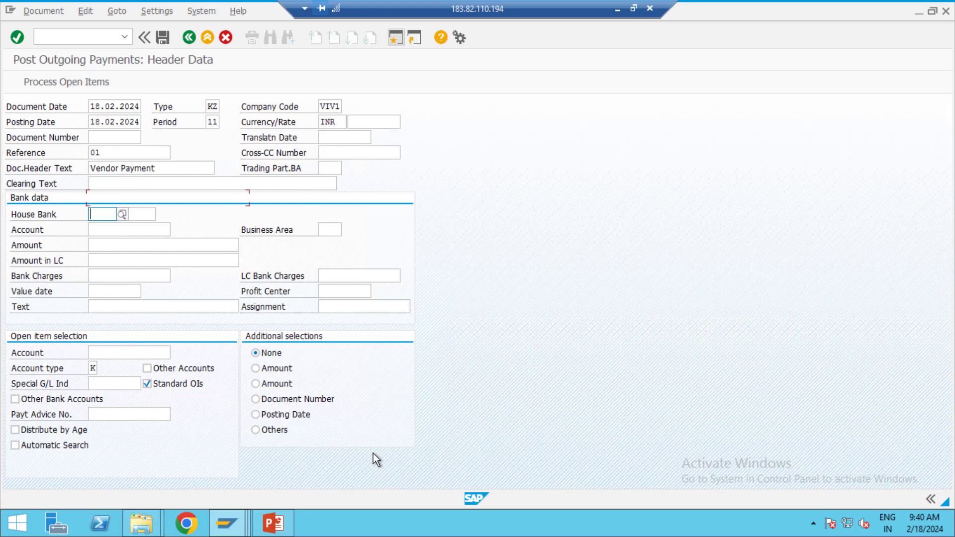
key(space)
key(Down)
key(Tab)
key(Tab)
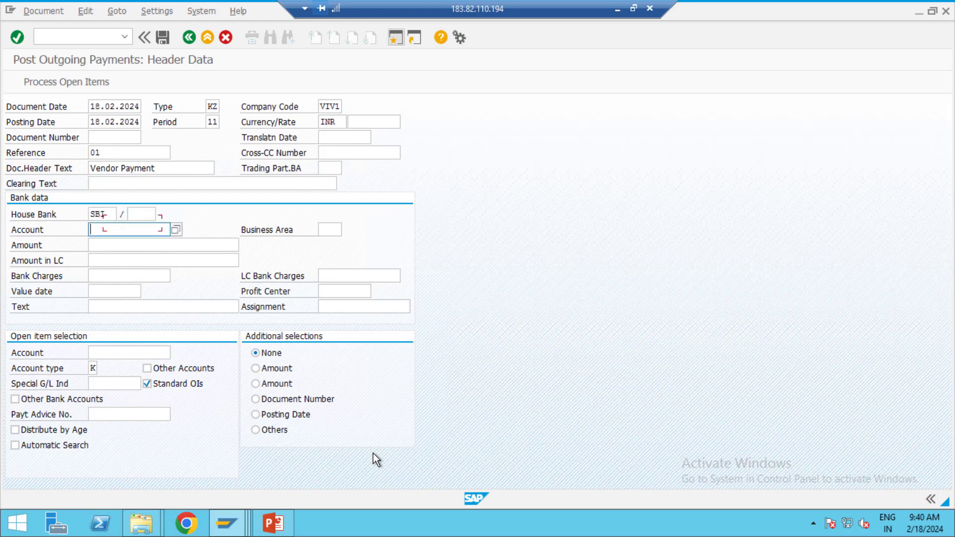
key(space)
key(Down)
key(Tab)
Set the bank item's amount to 200000 and its value date to 18.02.2024.
key(Tab)
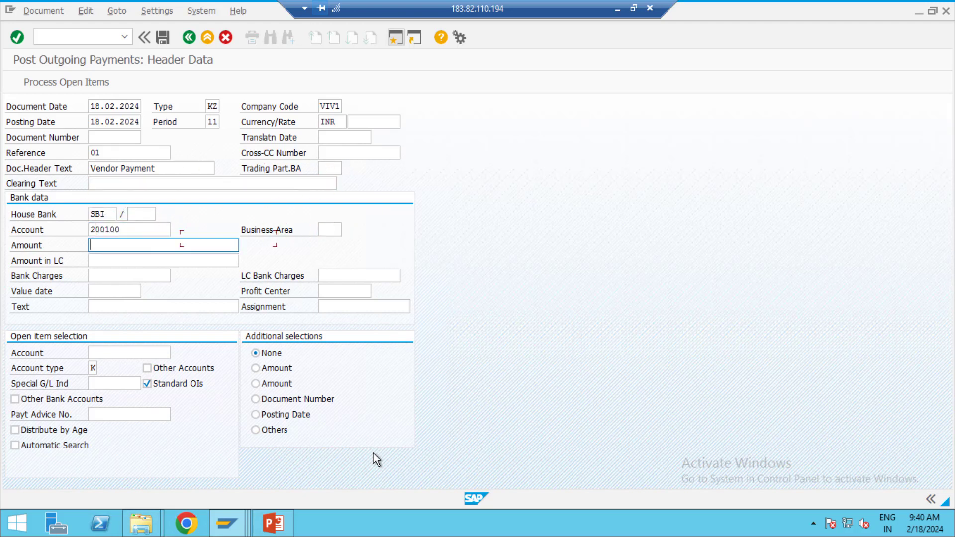
key(space)
key(Down)
key(Down)
key(Up)
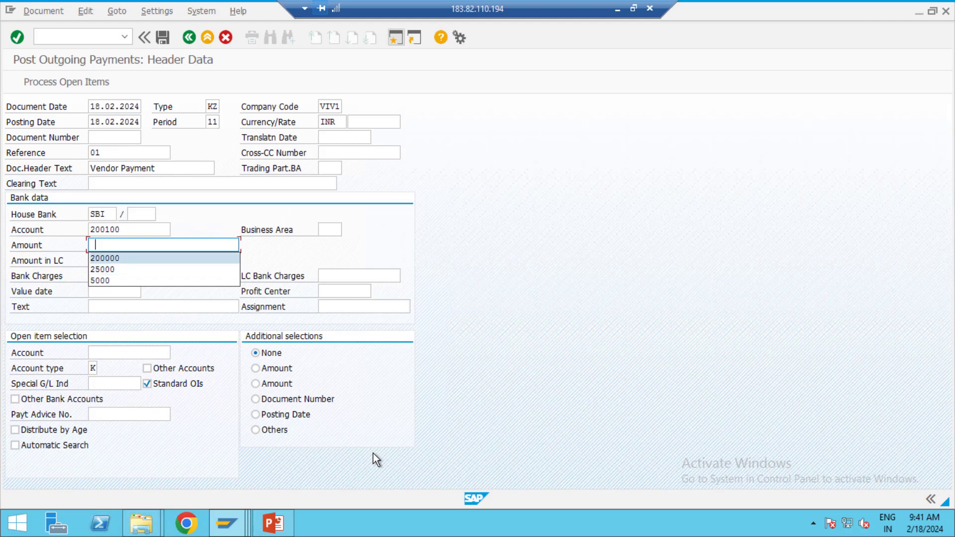
key(Tab)
key(Tab)
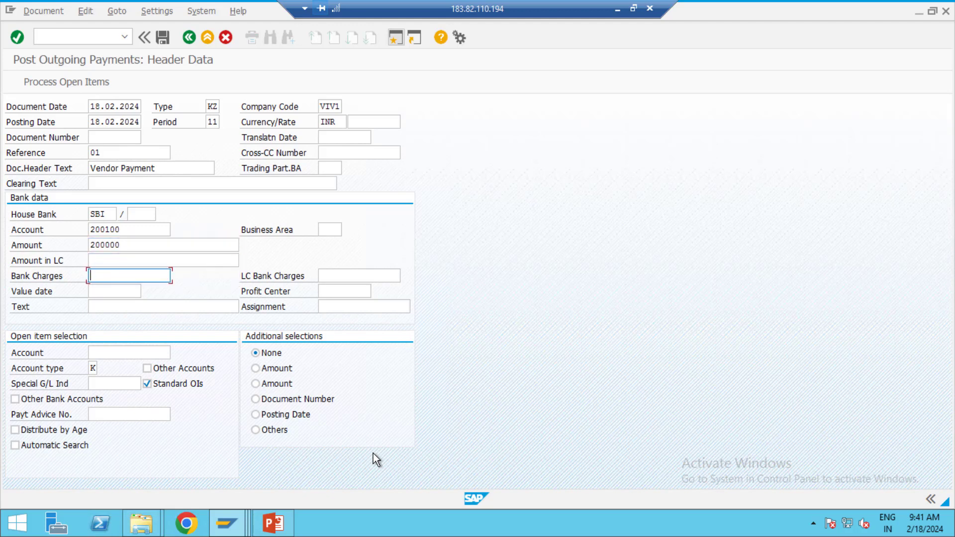
key(Tab)
key(Tab)
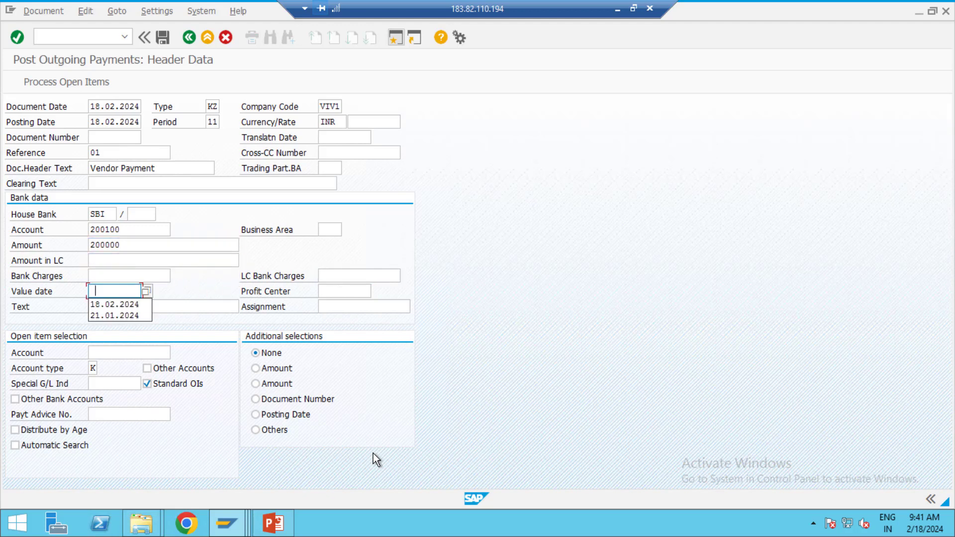
key(Tab)
key(Tab)
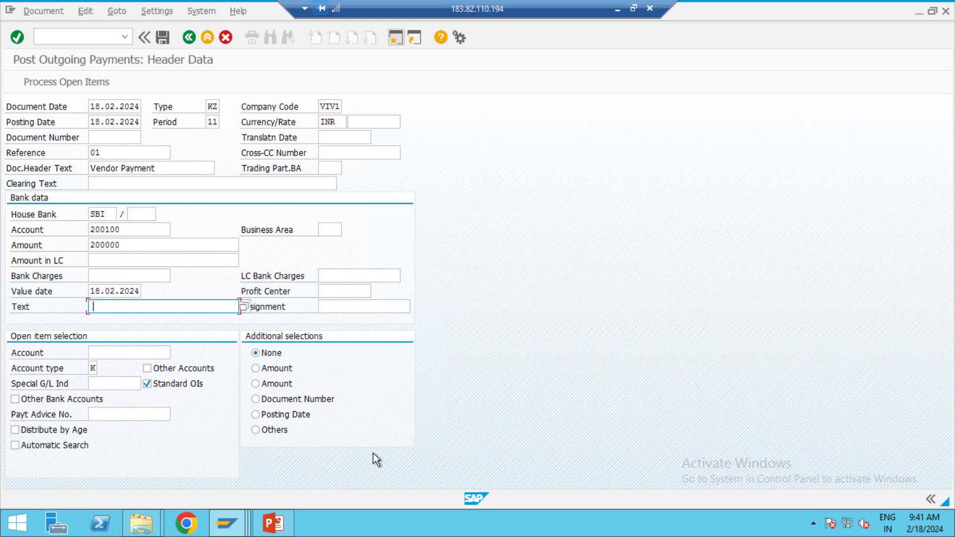
Set the bank item text to "Vendor payment", enter the vendor's account for open item selection and process its open items.
key(Tab)
key(Tab)
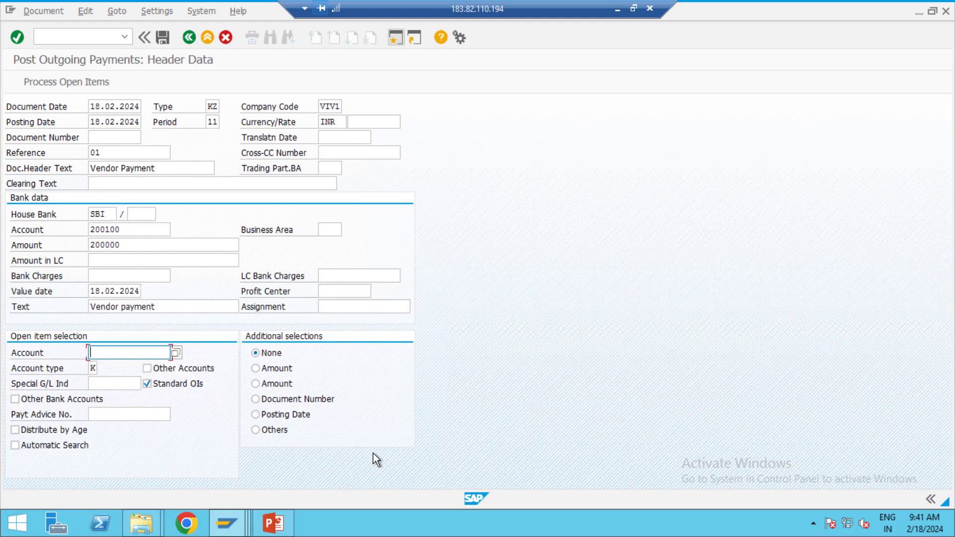
text(76010)
key(Tab)
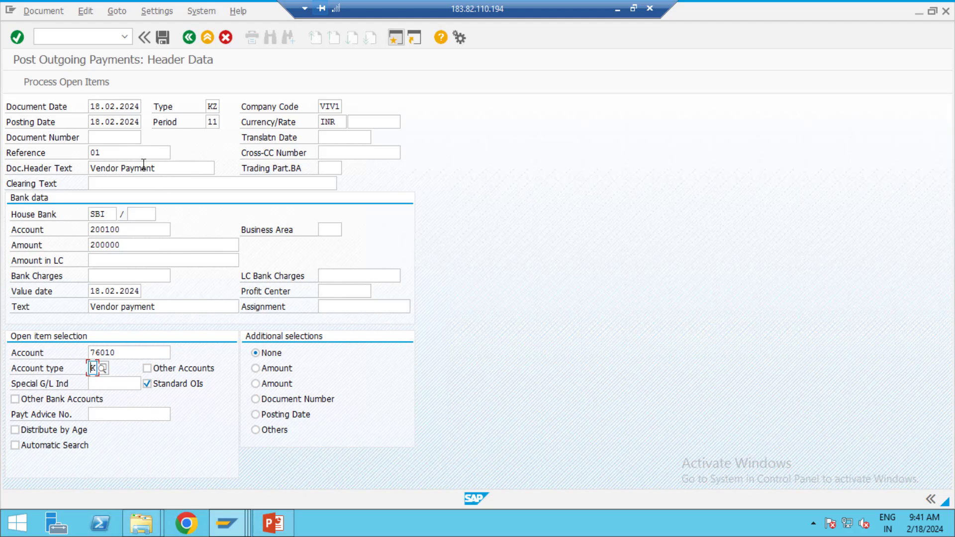
click(94, 82)
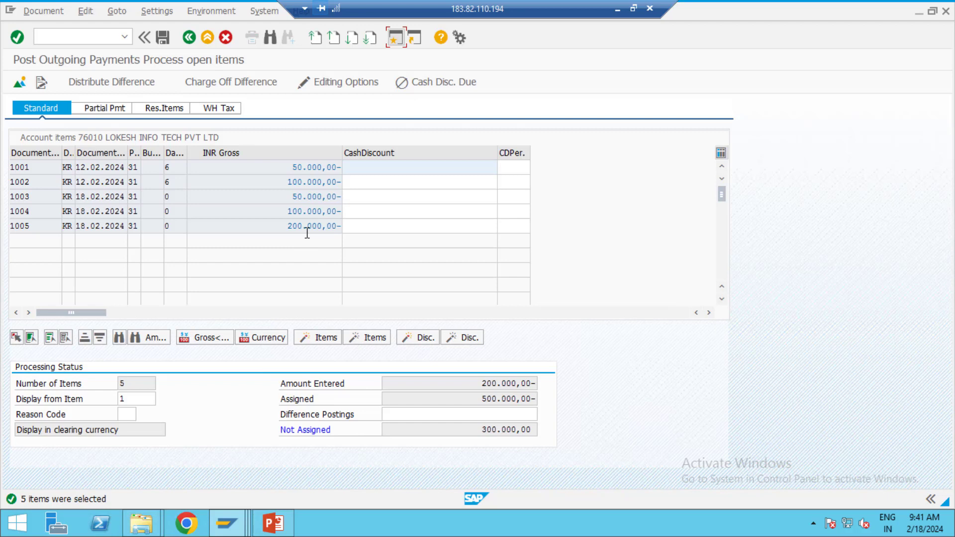
Deactivate open items 1004 and 1005 and post the outgoing payment.
double_click(274, 213)
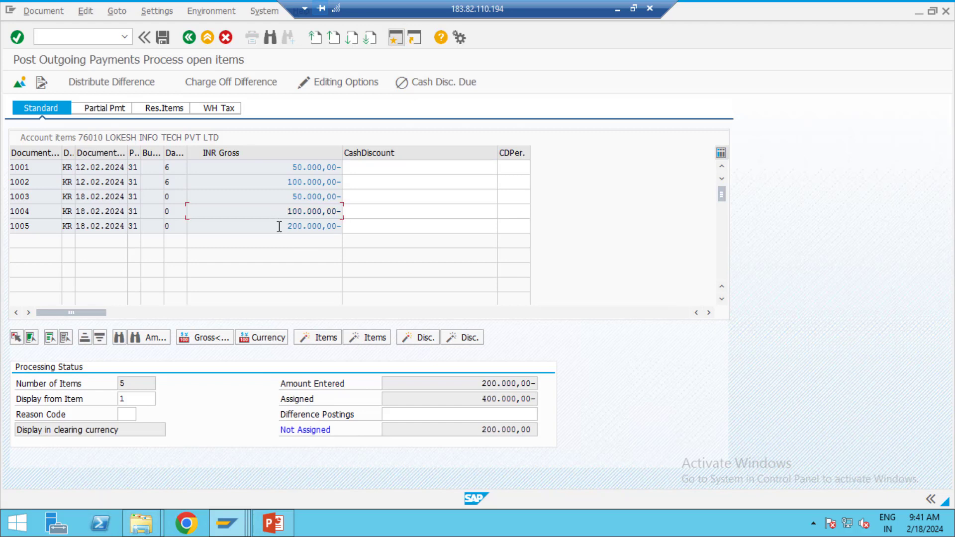
double_click(278, 225)
click(163, 38)
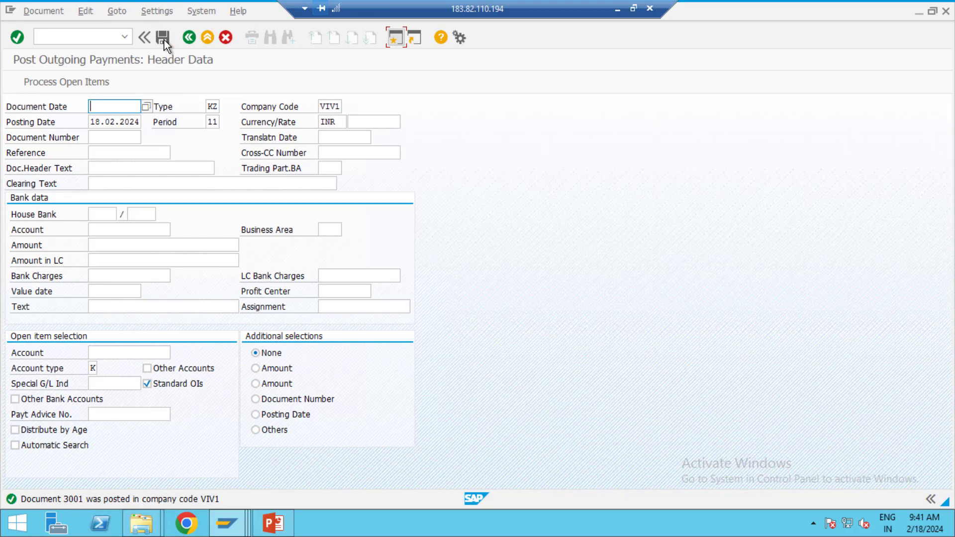
Switch to the vendor line item display and refresh the list.
key(alt+Tab)
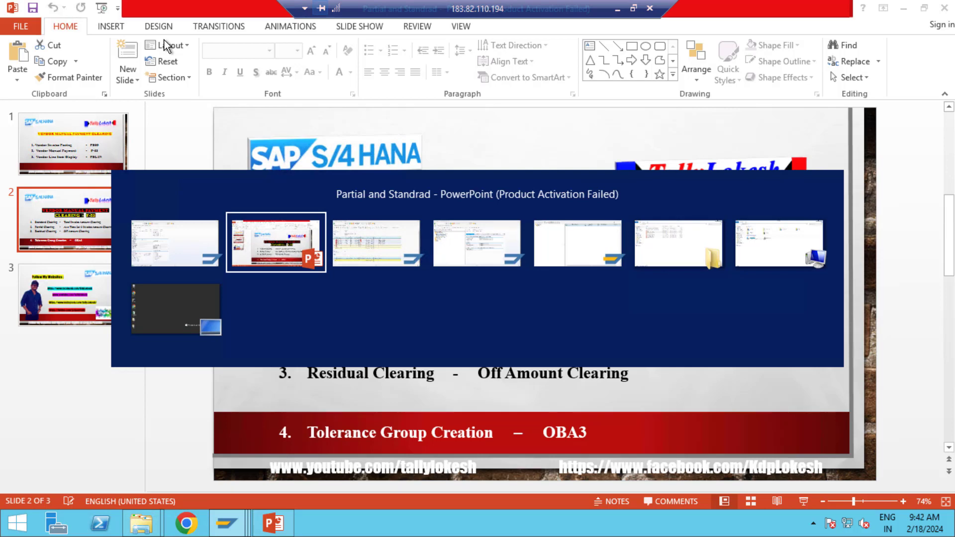
key(alt+Tab)
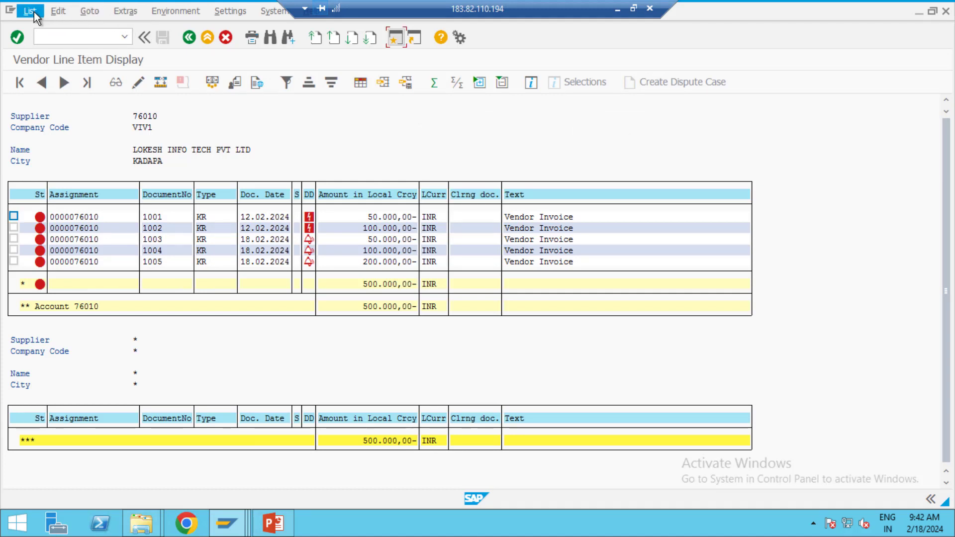
click(33, 11)
click(57, 44)
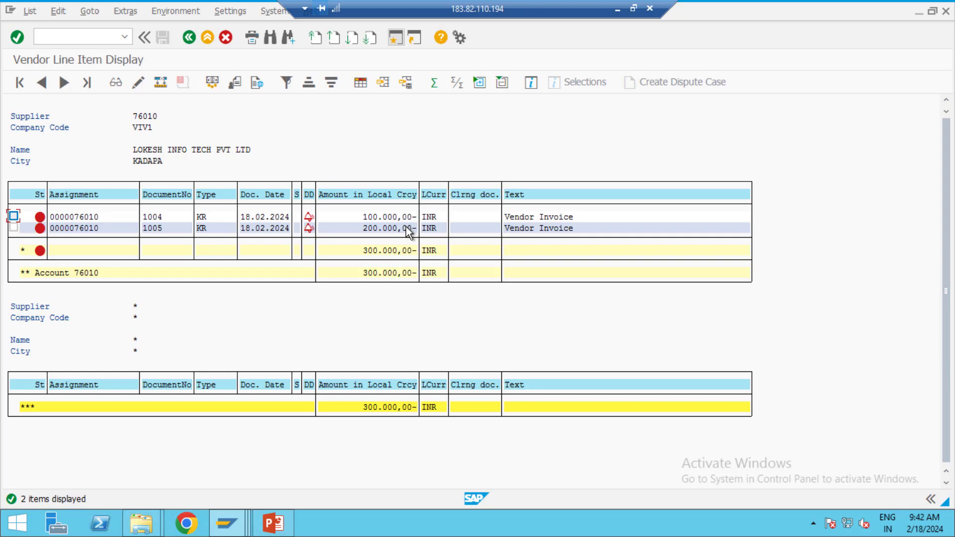
Highlight the Partial Clearing entry on the PowerPoint slide and return to the SAP outgoing payments header screen.
click(274, 522)
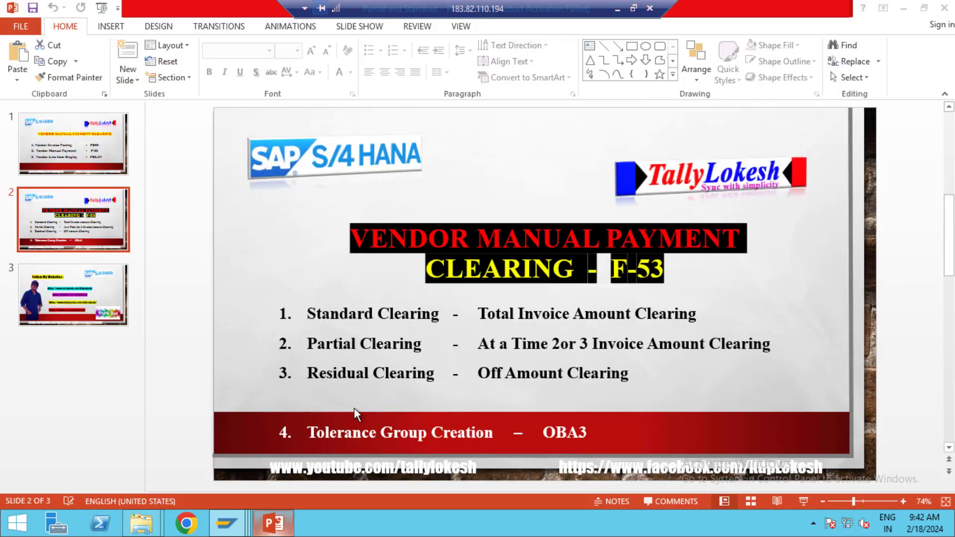
drag(308, 344, 456, 343)
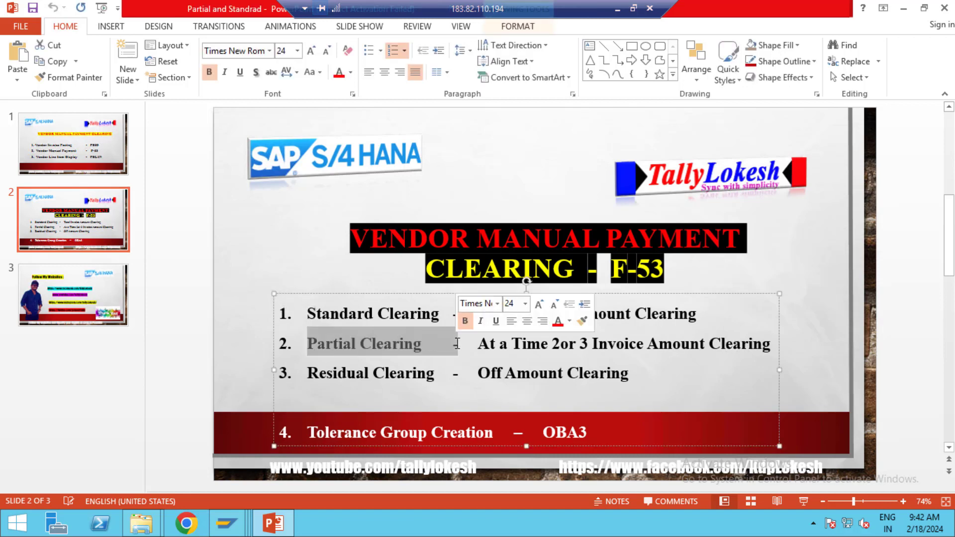
mouse_move(231, 532)
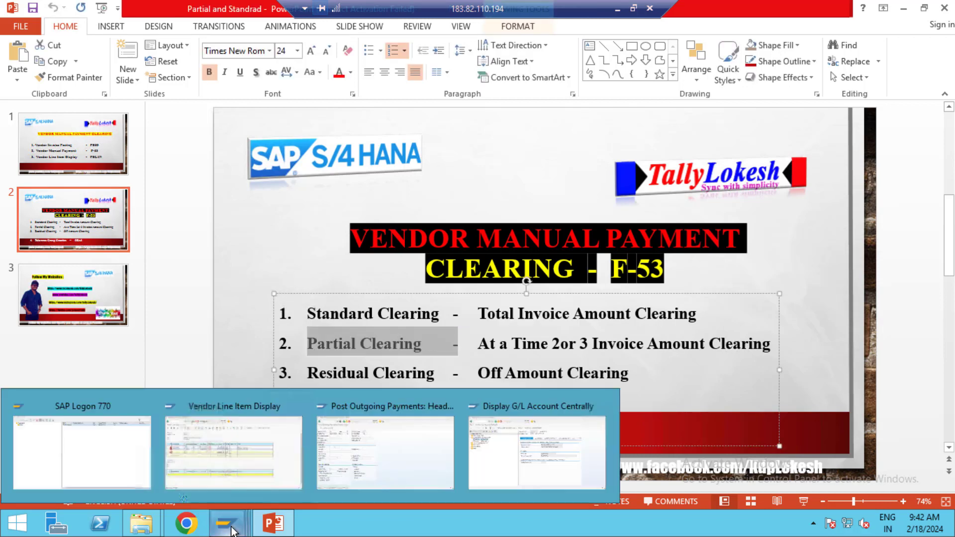
click(375, 458)
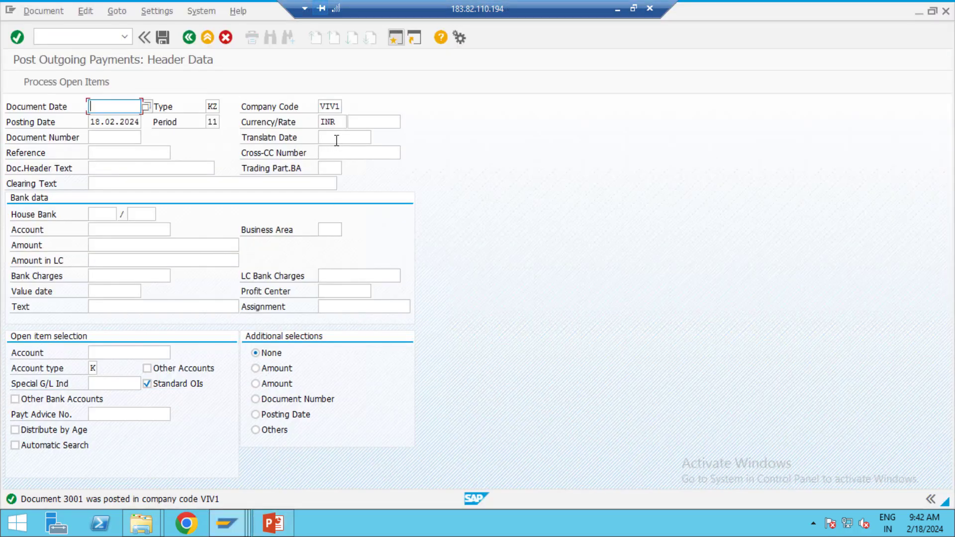
Set the document date of the new outgoing payment to 18.02.2024.
key(Down)
key(Return)
key(Tab)
key(Tab)
key(Tab)
key(Tab)
key(Tab)
key(Tab)
key(Tab)
key(Tab)
key(Tab)
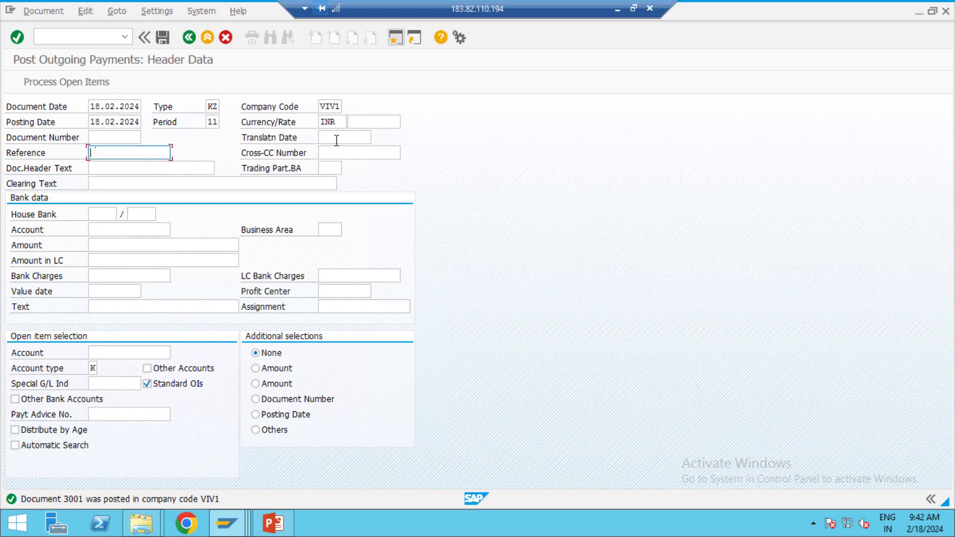
Enter reference 02 and the document header text "Vendor Payment".
text(02)
key(Tab)
key(Tab)
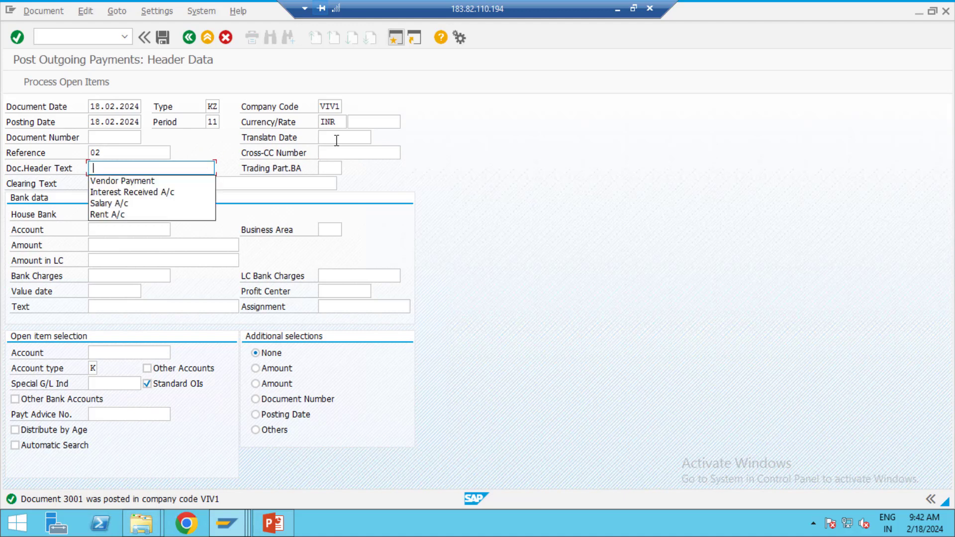
key(Down)
key(Down)
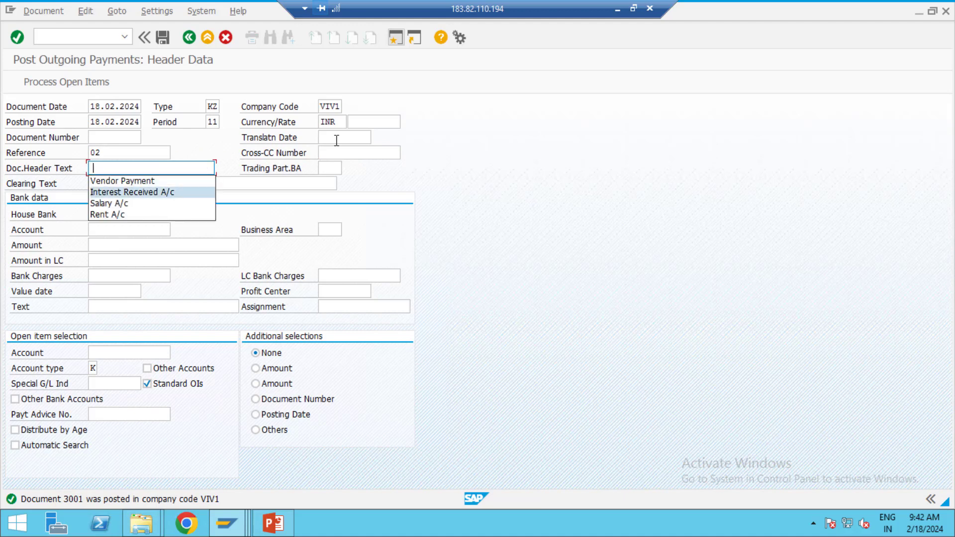
key(Up)
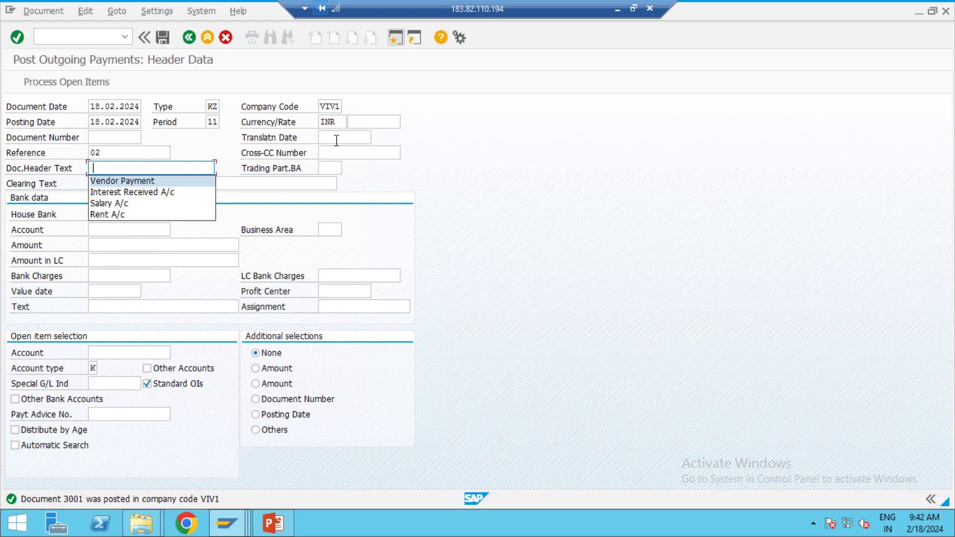
key(Return)
key(Tab)
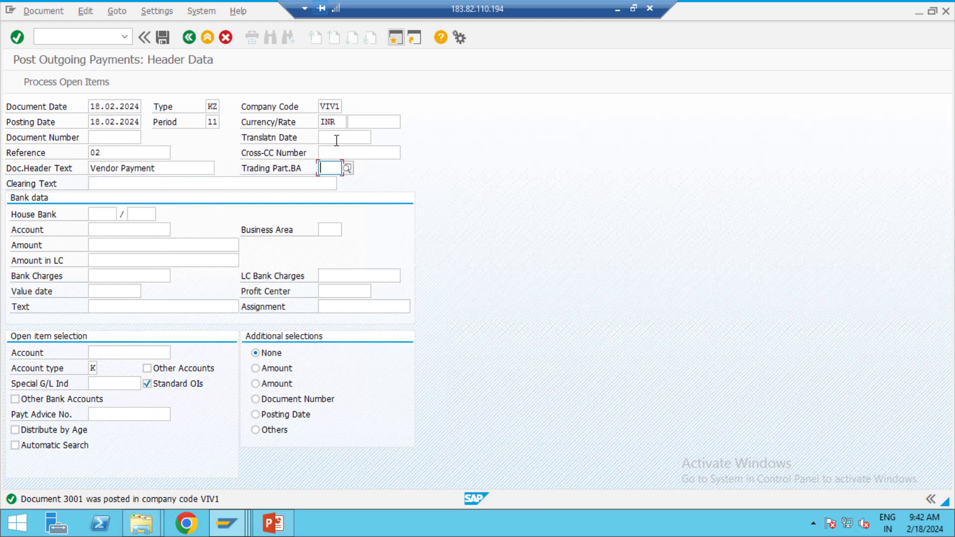
Fill in the bank data with house bank SBI and the suggested bank G/L account.
click(109, 210)
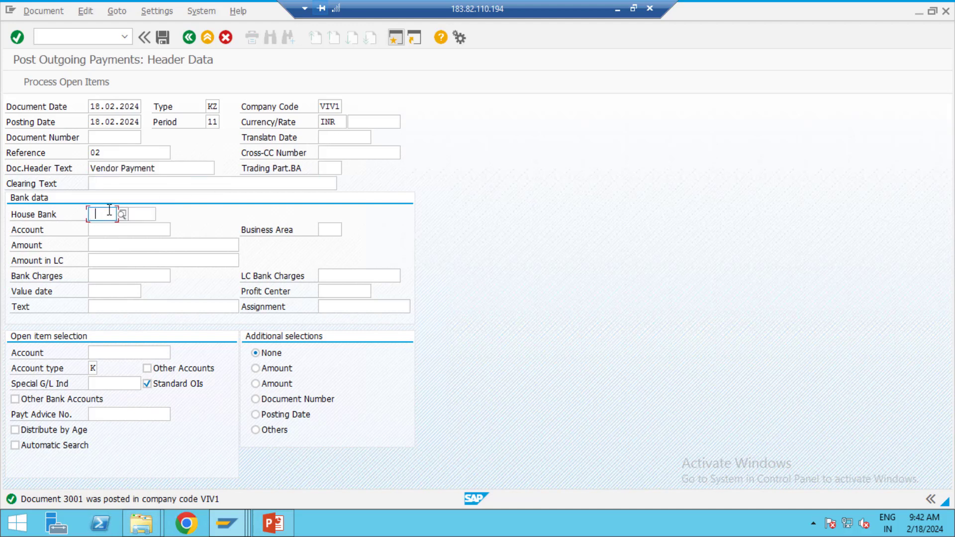
key(BackSpace)
key(Down)
key(Return)
key(Tab)
key(Tab)
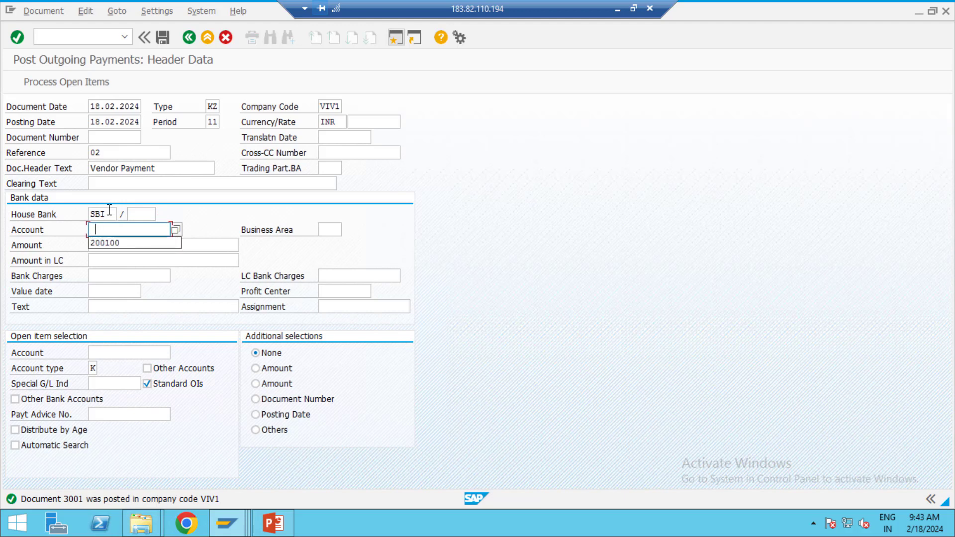
key(Down)
key(Return)
key(Tab)
key(Tab)
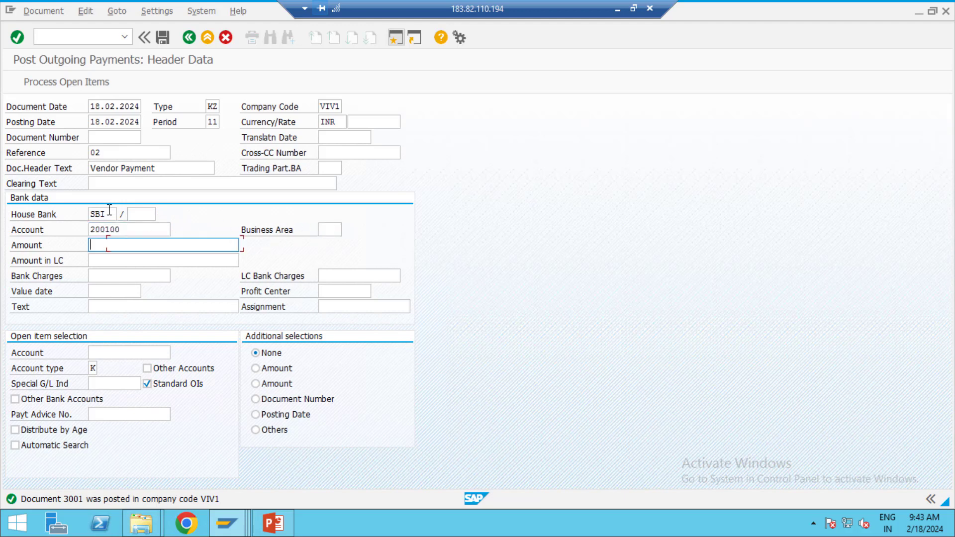
Set the bank item's amount to 250000 and its value date to 18.02.2024.
text(250000)
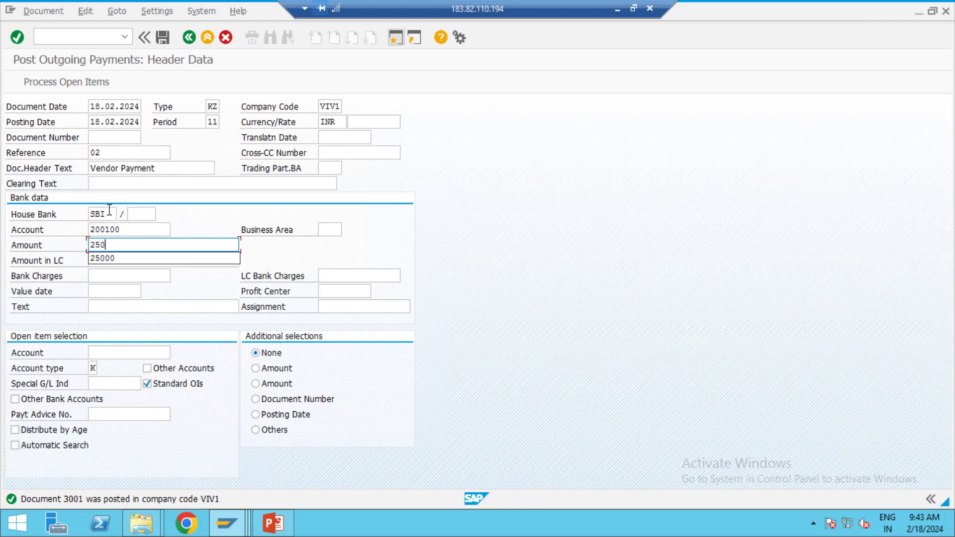
key(Tab)
key(Tab)
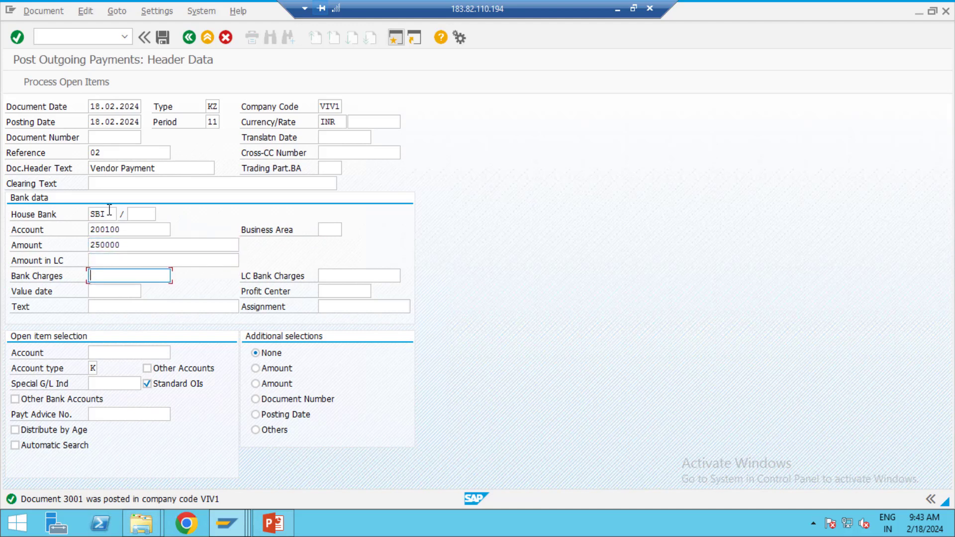
key(Tab)
key(Tab)
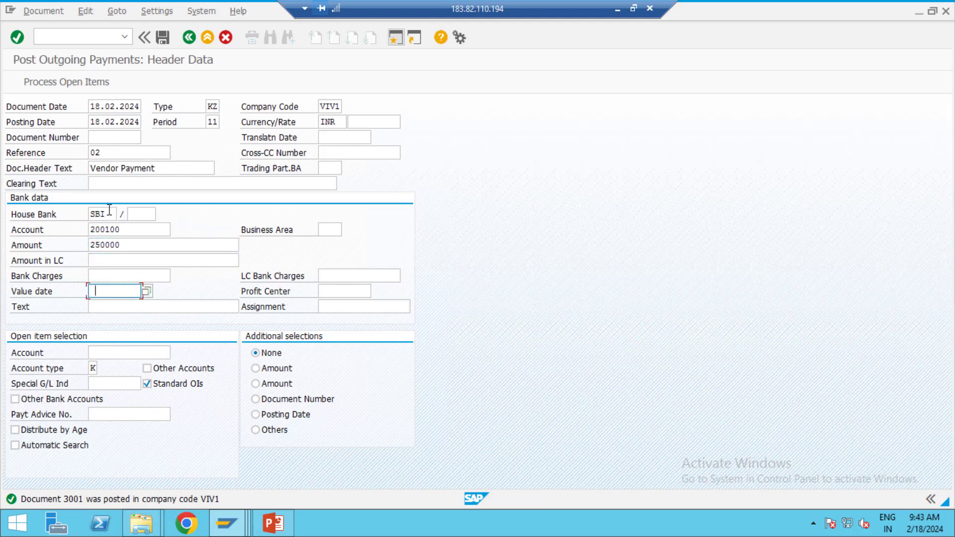
key(BackSpace)
key(Down)
key(Tab)
key(Tab)
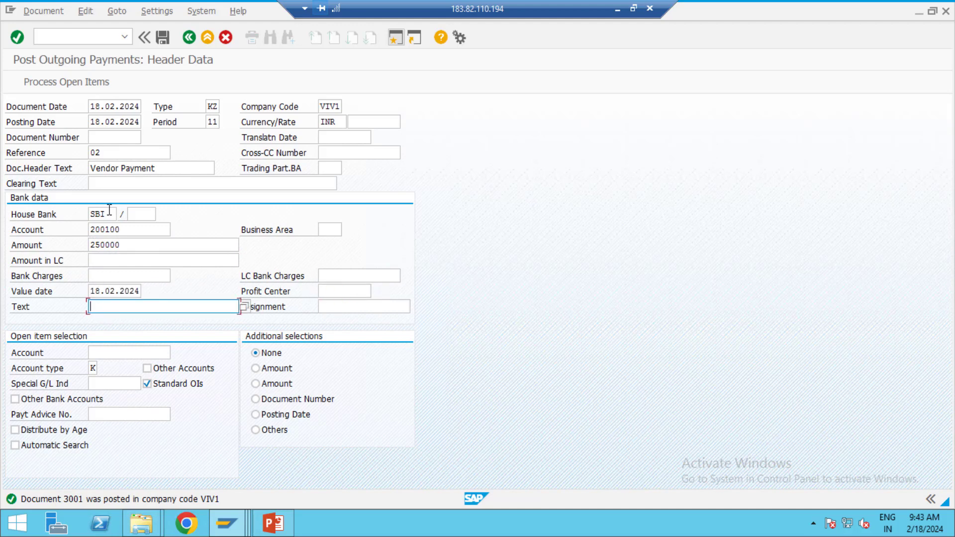
Set the item text to "Vendor payment", select the vendor's suggested account and process its open items.
key(BackSpace)
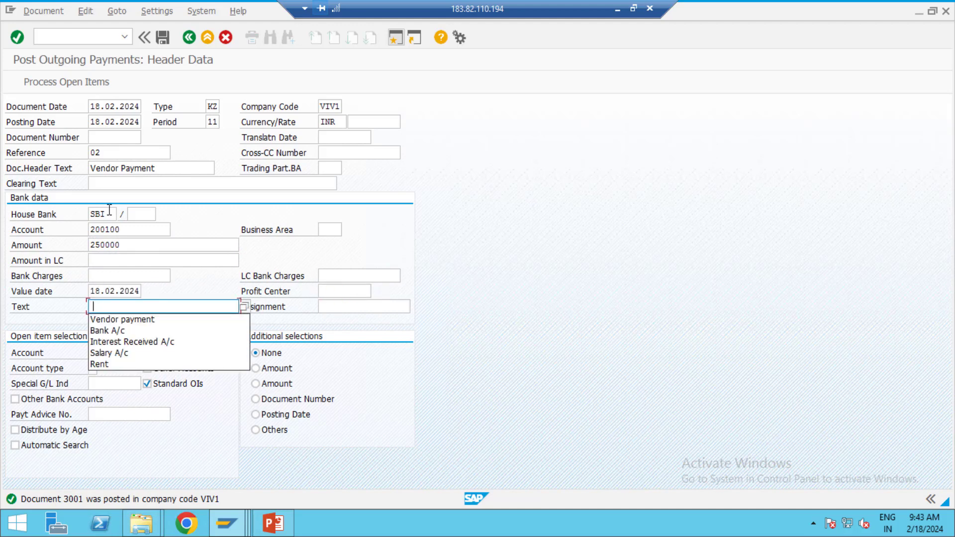
key(Down)
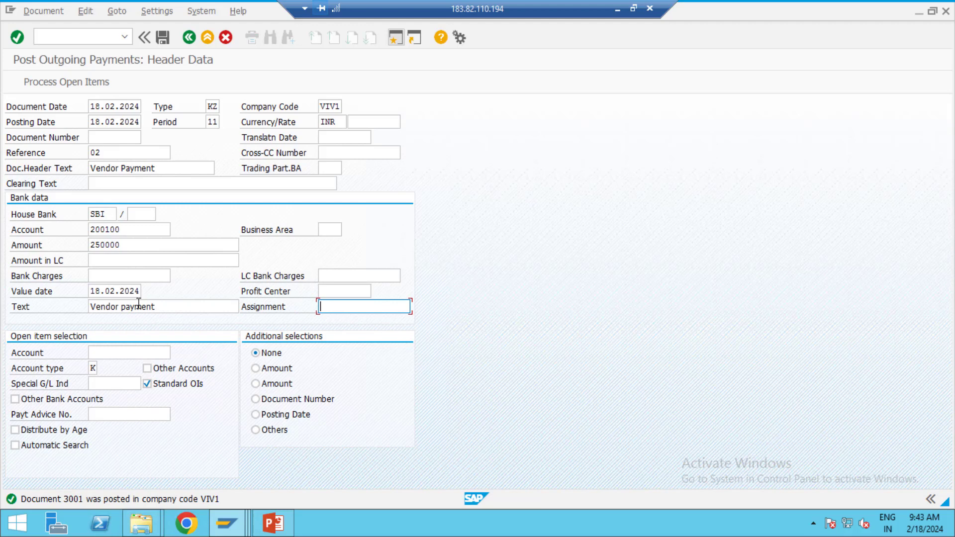
click(130, 351)
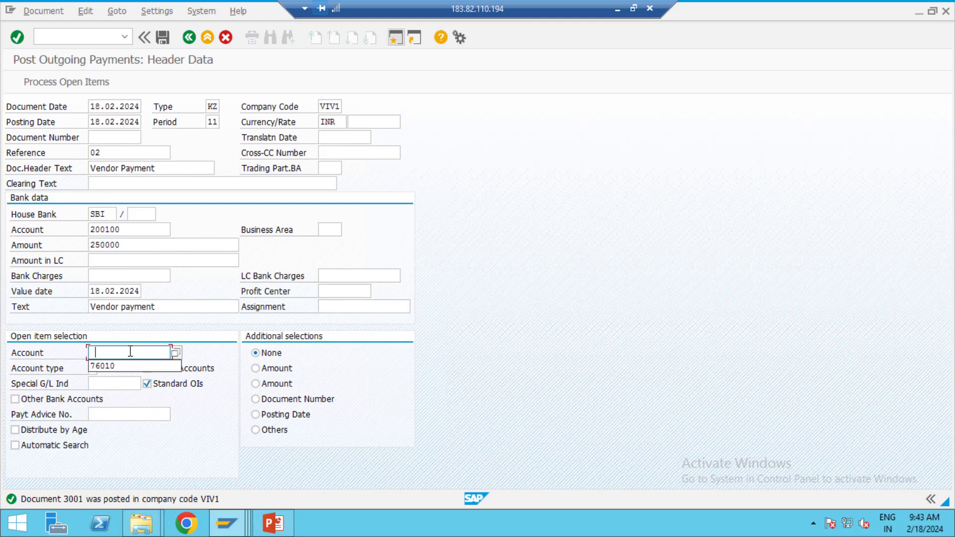
click(106, 366)
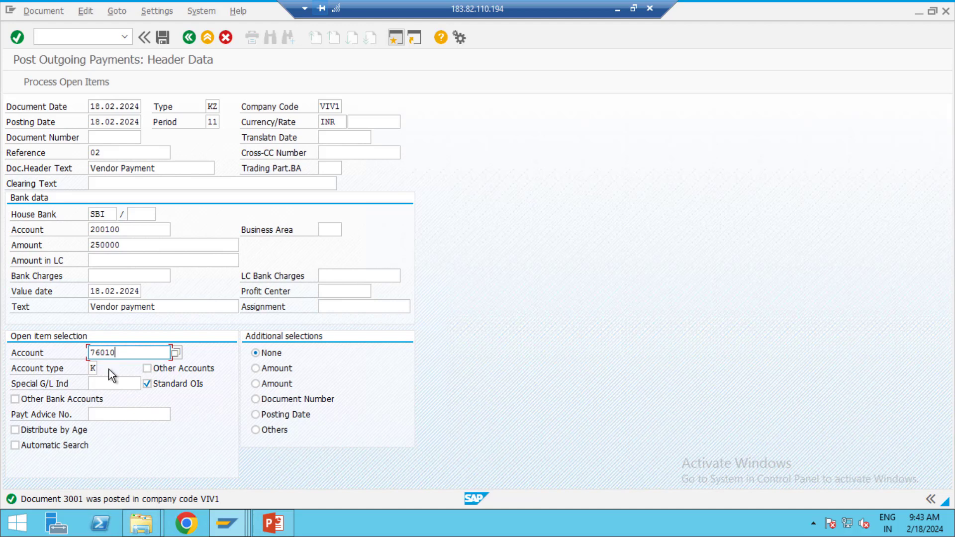
click(74, 79)
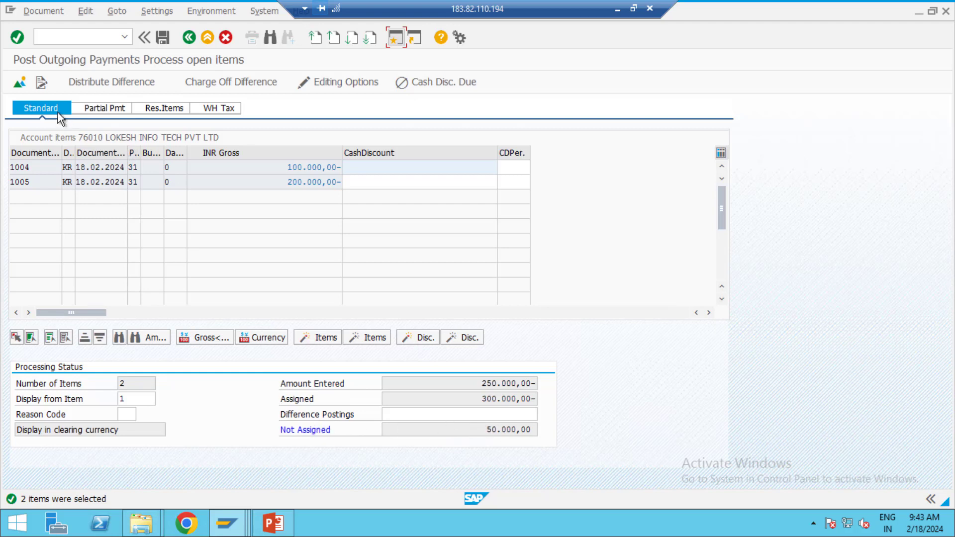
Adjust the payment amount of open item 1004 as a partial payment and post the document.
click(103, 108)
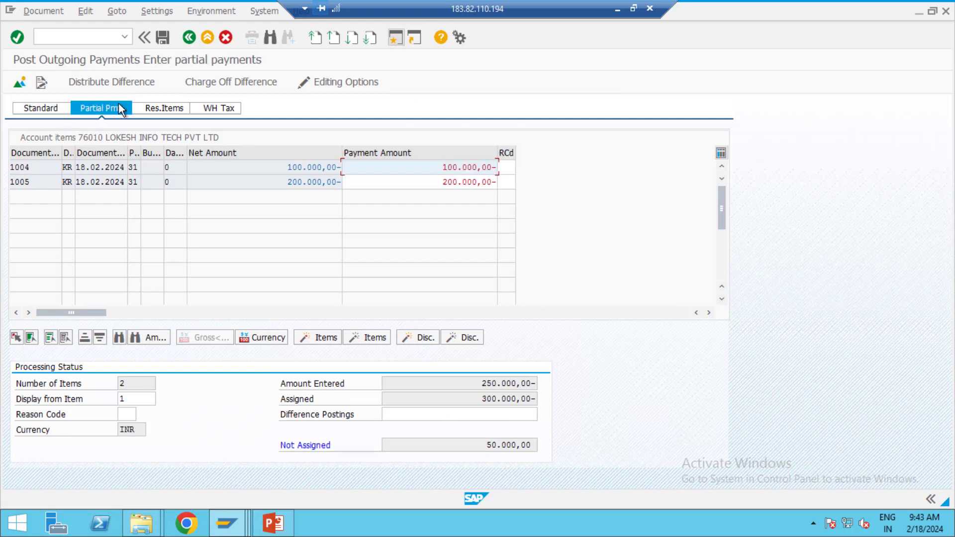
click(156, 107)
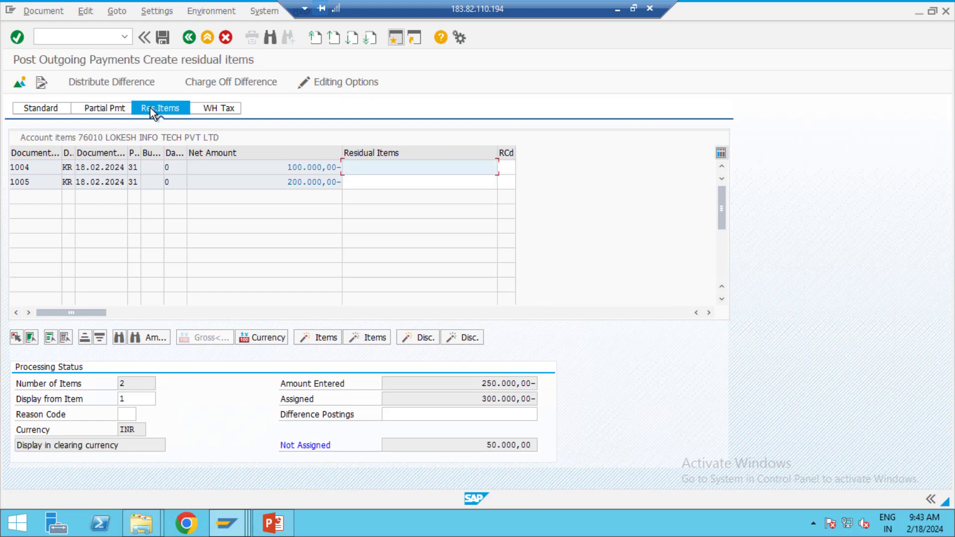
click(100, 109)
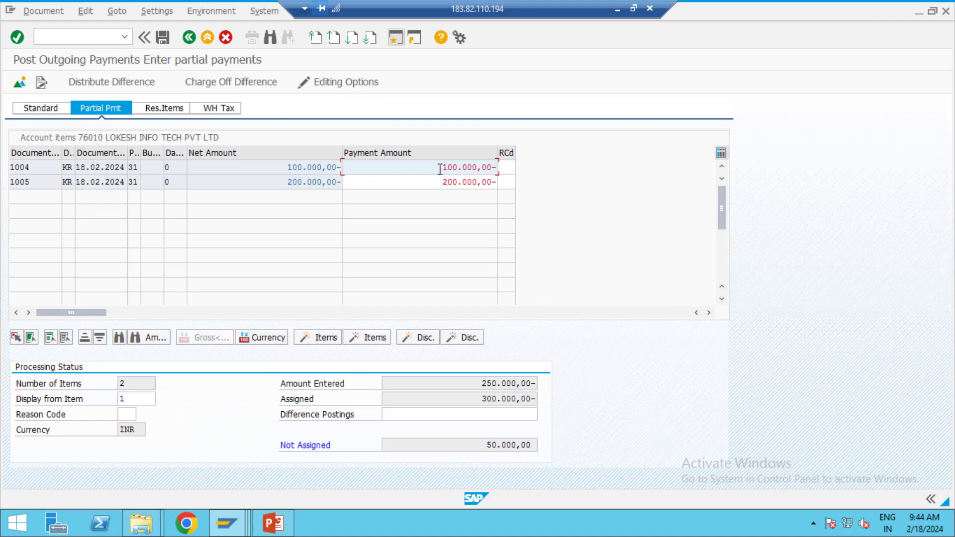
double_click(440, 169)
click(163, 38)
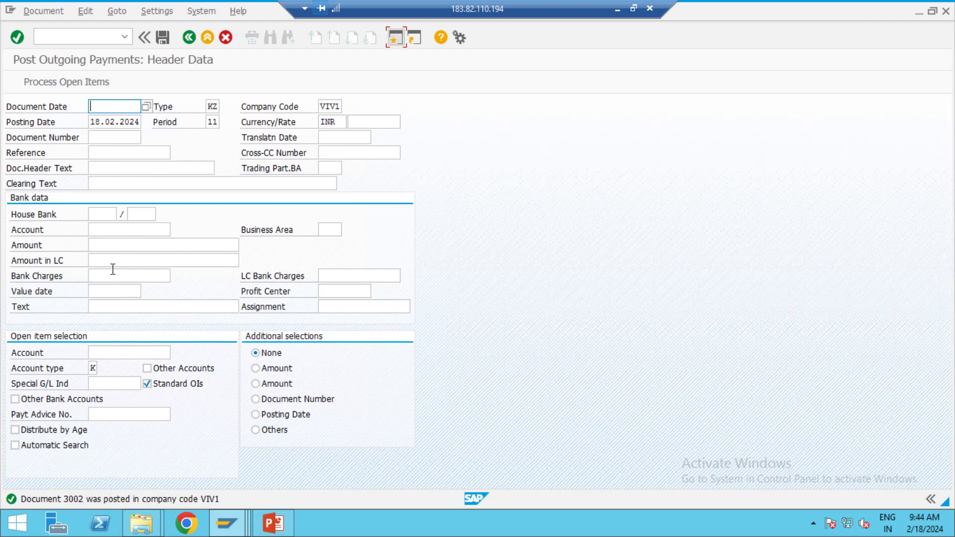
Switch to the Vendor Line Item Display session and refresh the vendor's line item list.
key(alt+Tab)
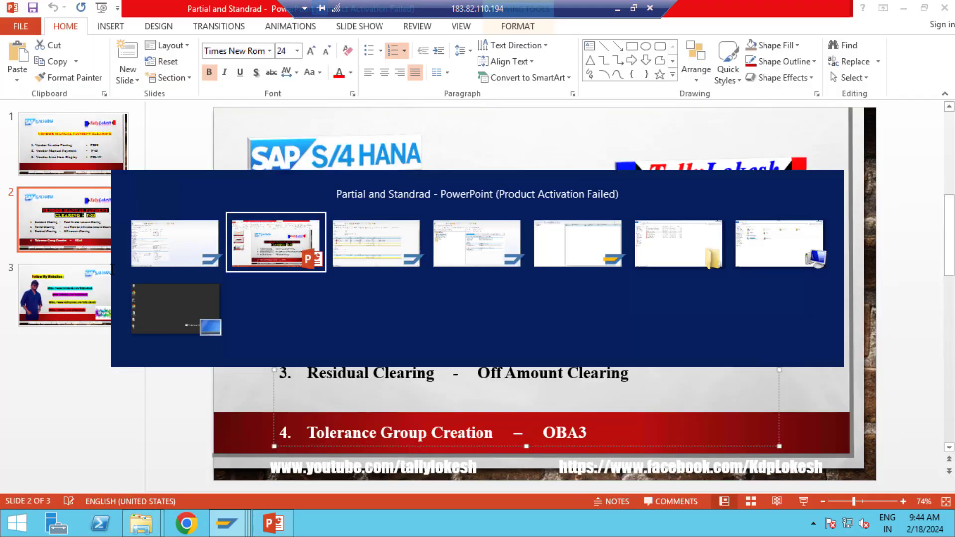
key(alt+Tab)
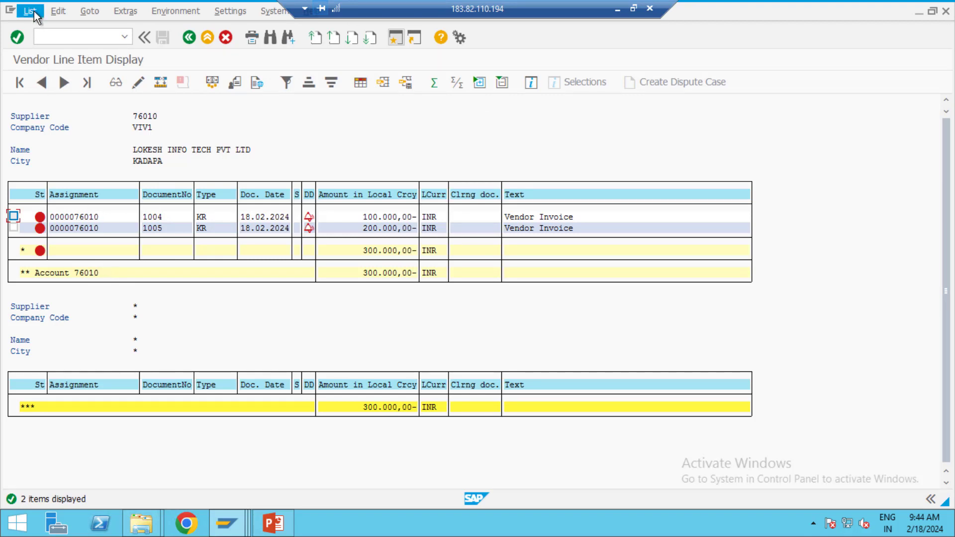
click(34, 11)
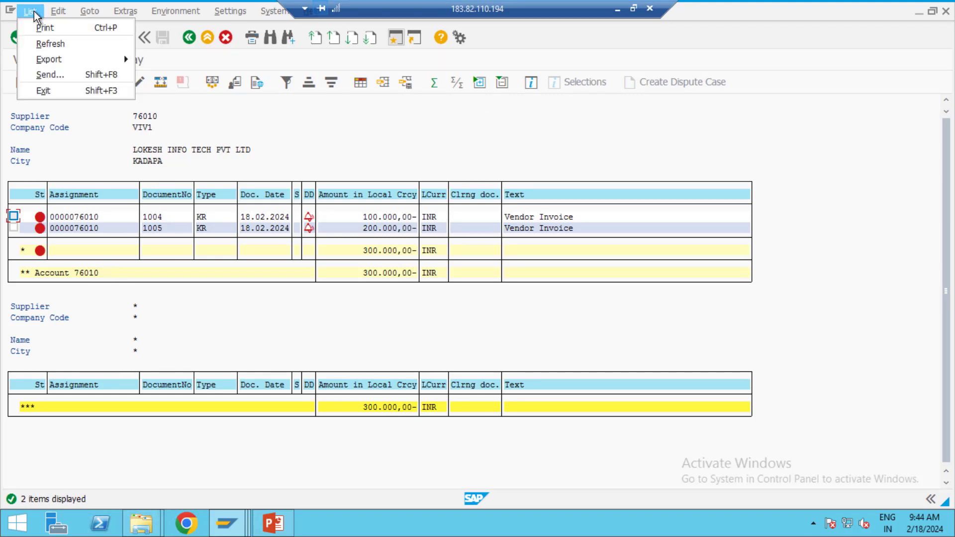
click(51, 44)
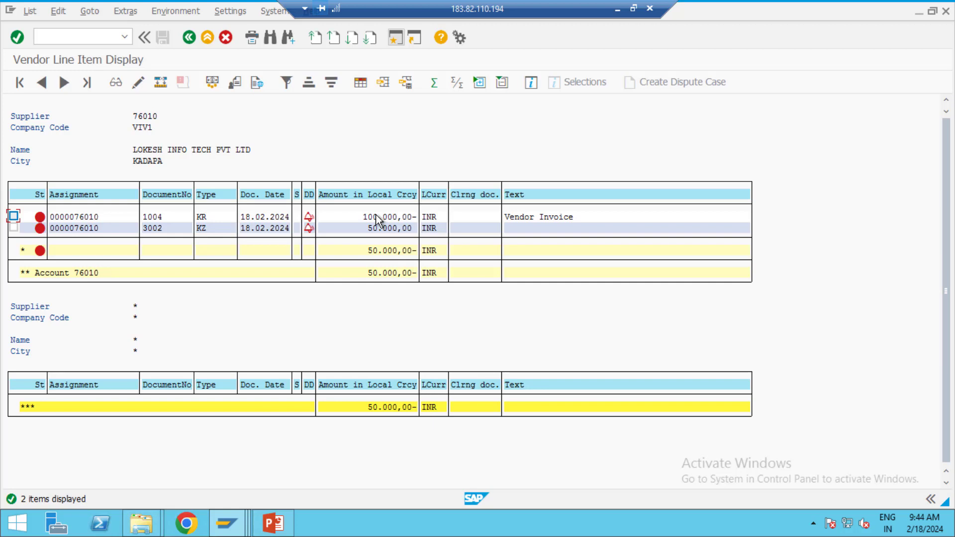
Switch to the PowerPoint presentation and highlight "Residual Clearing" in the list of clearing methods.
click(273, 523)
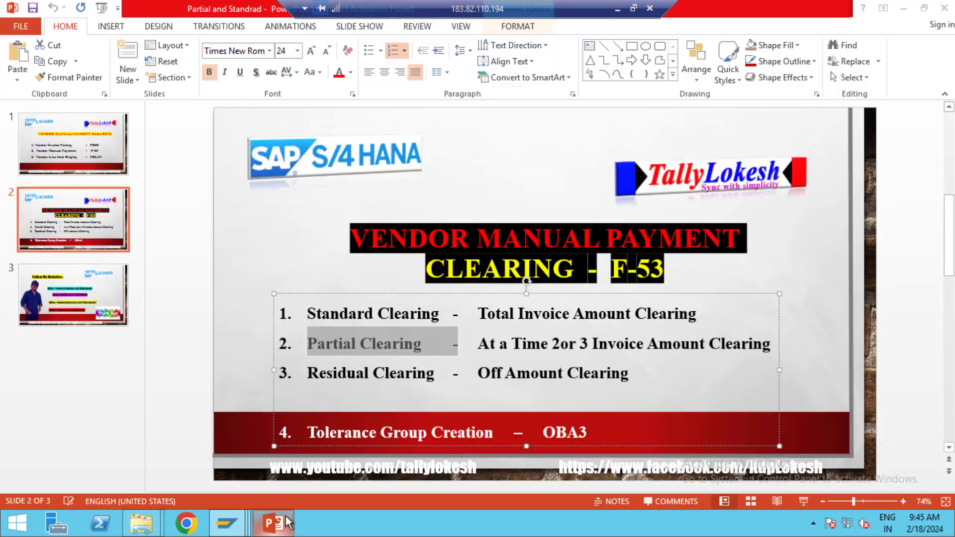
click(319, 372)
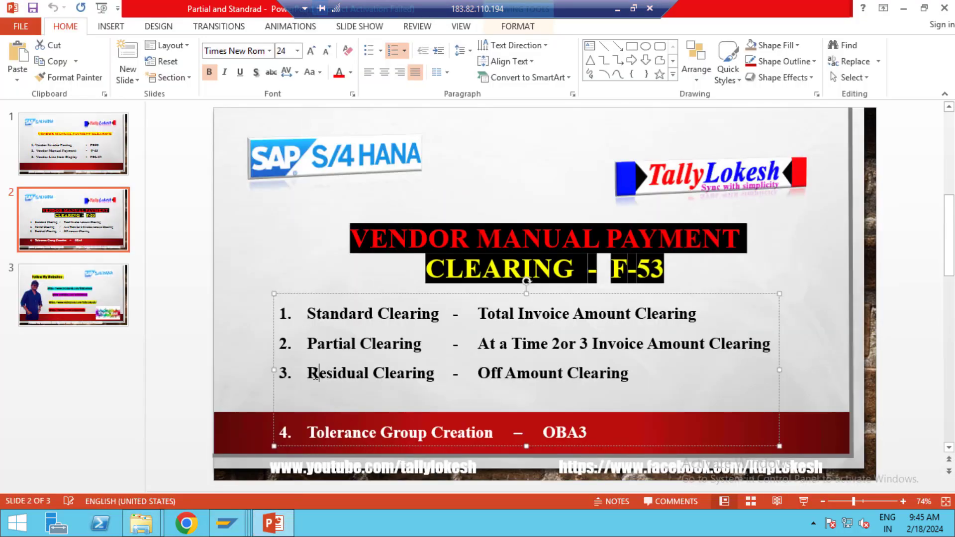
drag(308, 372, 431, 372)
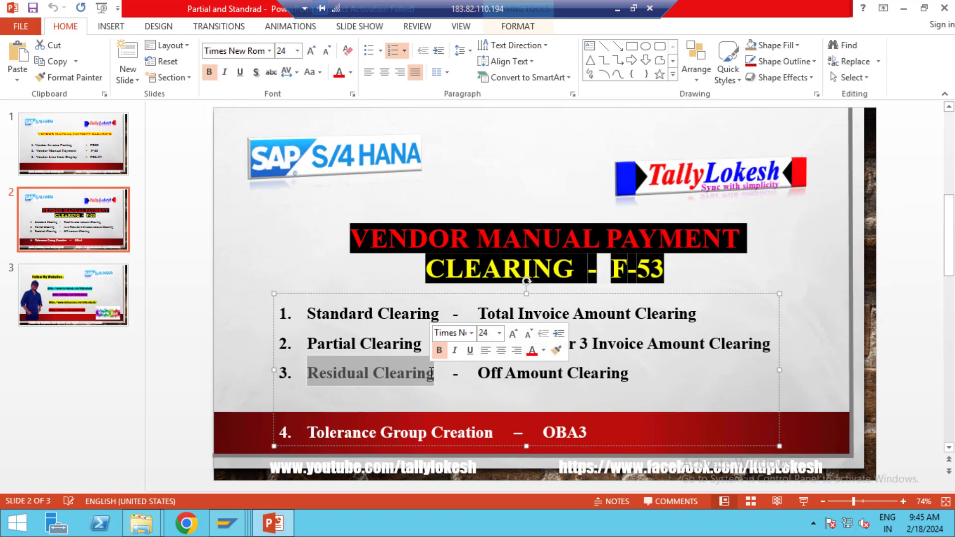
Return to the Post Outgoing Payments session in SAP and set the document date to 18.02.2024.
mouse_move(235, 523)
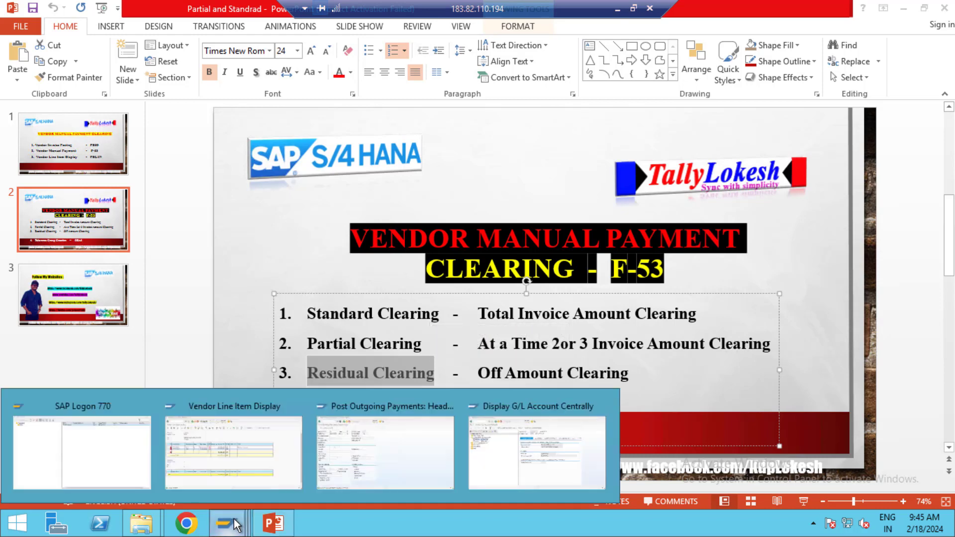
click(360, 447)
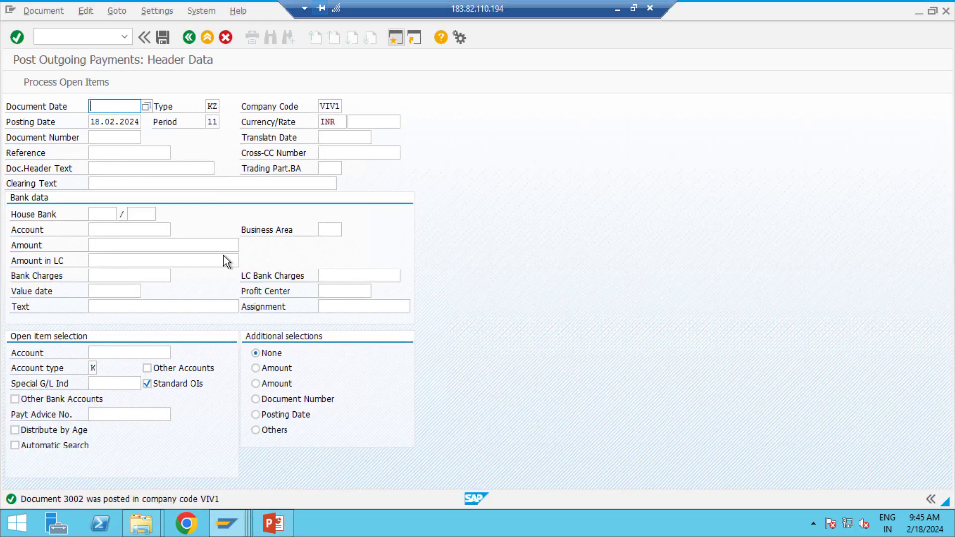
key(Down)
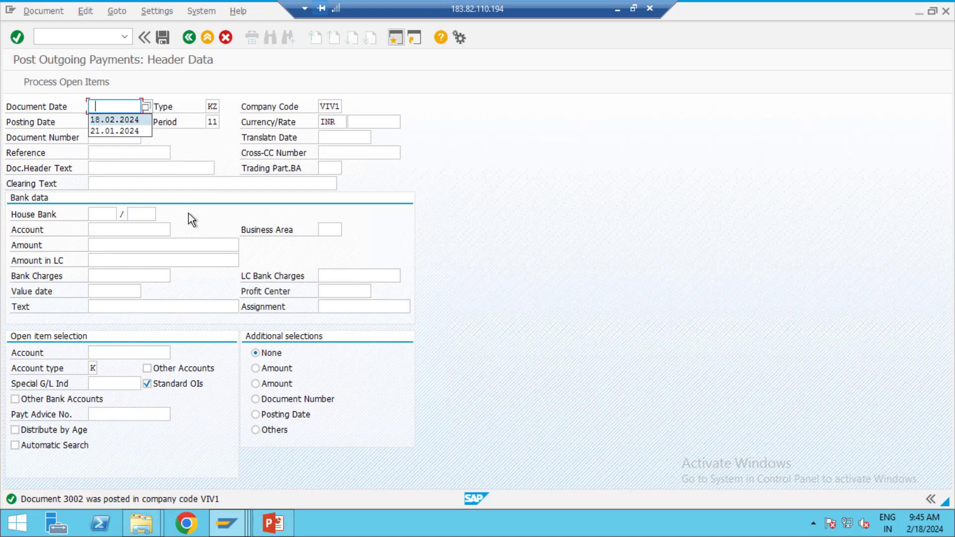
key(Return)
key(Tab)
key(Tab)
key(Tab)
key(Tab)
key(Tab)
key(Tab)
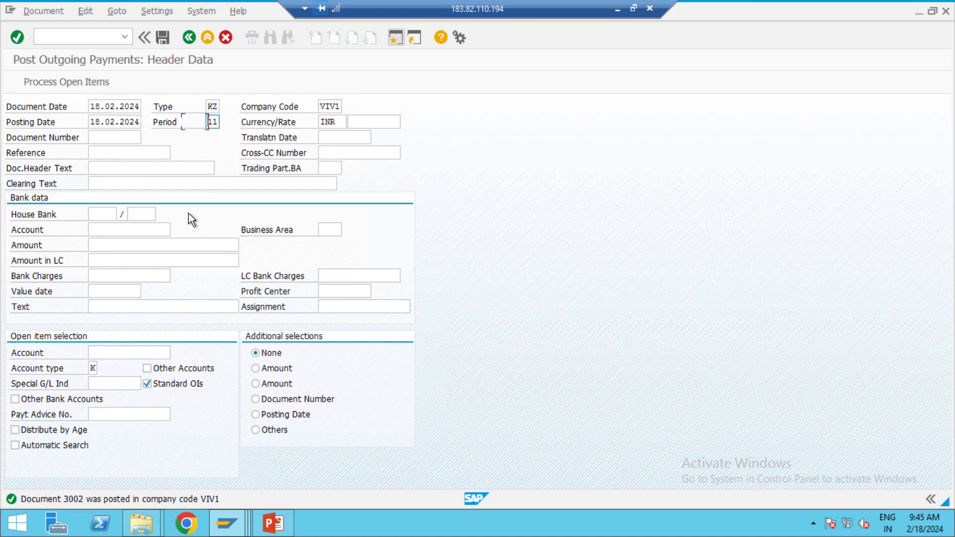
Set the payment's reference to 03 and its document header text to "Vendor Payment".
key(Tab)
key(Tab)
key(Tab)
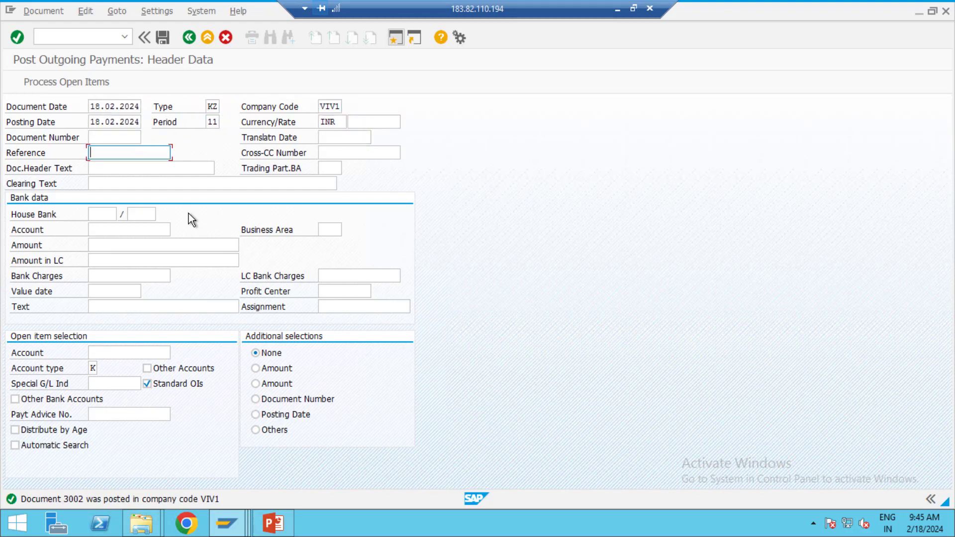
text(03)
key(Tab)
key(Tab)
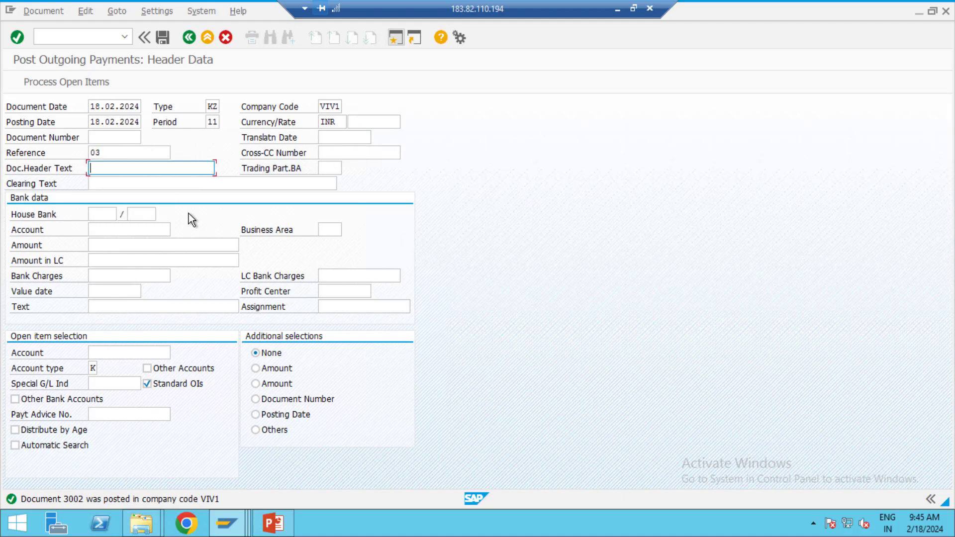
key(Return)
key(Tab)
key(Tab)
key(Tab)
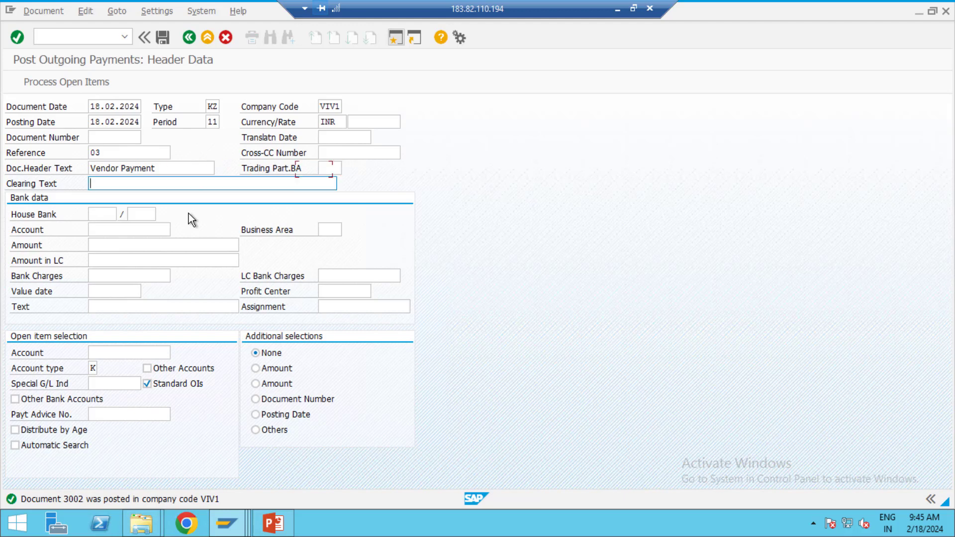
Set the house bank in the bank data to SBI.
click(102, 214)
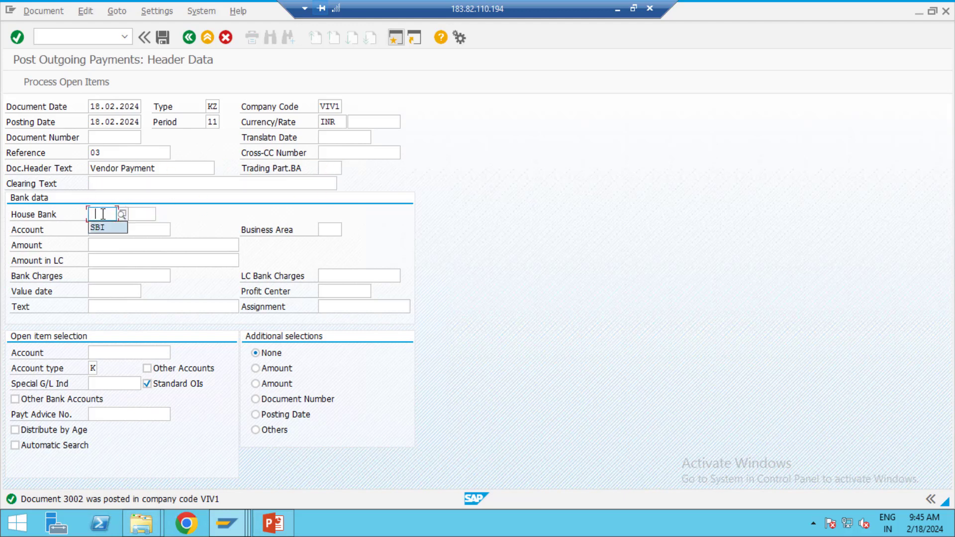
key(Return)
key(Tab)
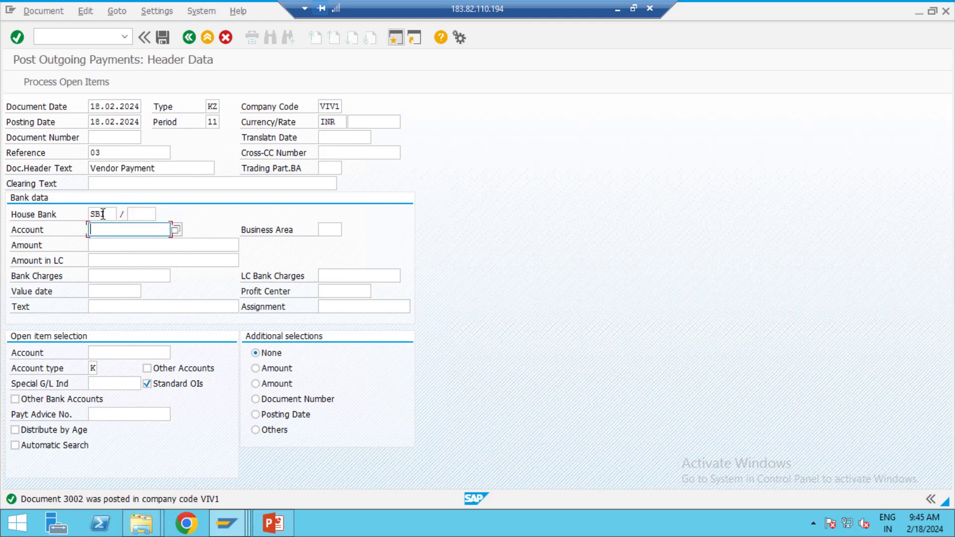
text(30000)
key(Tab)
key(Tab)
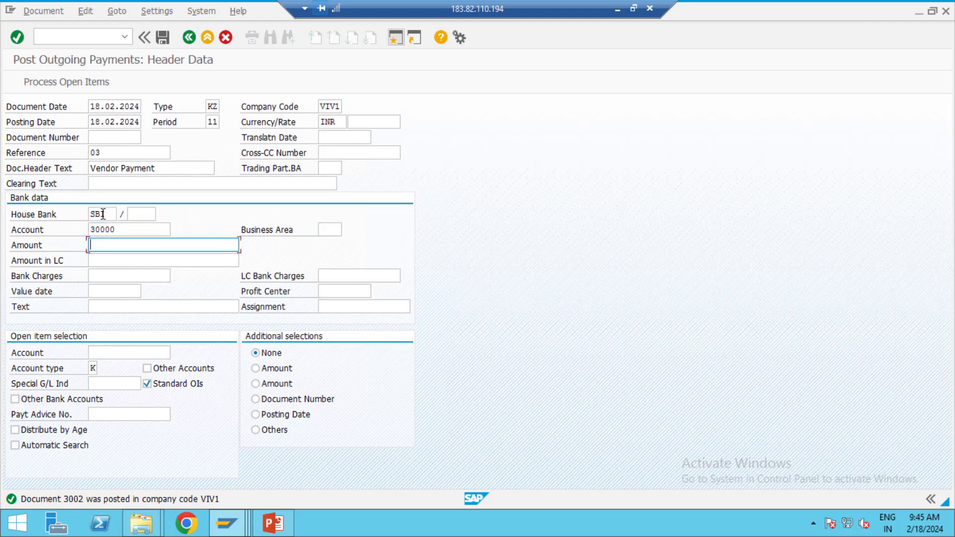
click(126, 228)
key(BackSpace)
key(BackSpace)
key(BackSpace)
key(BackSpace)
key(BackSpace)
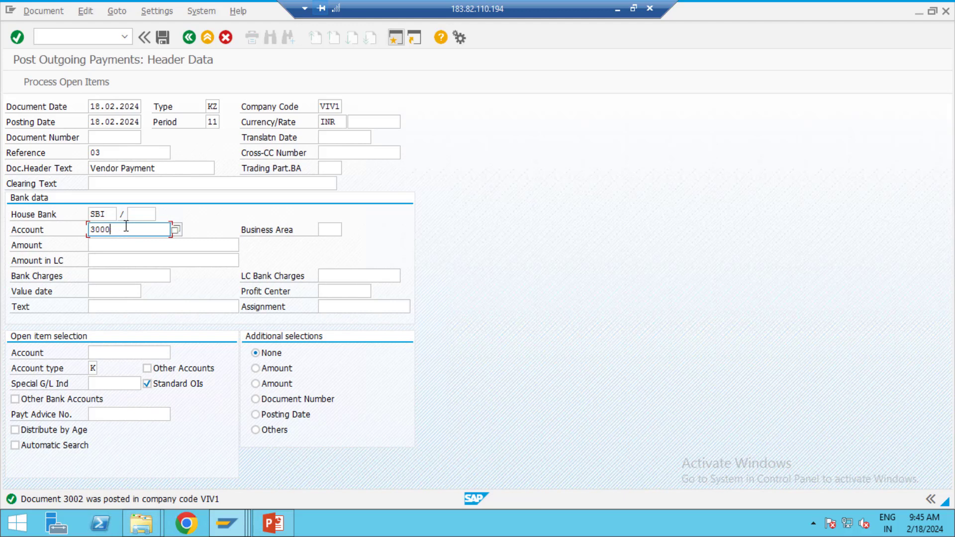
Select the suggested bank G/L account and set the payment amount to 30000.
key(Down)
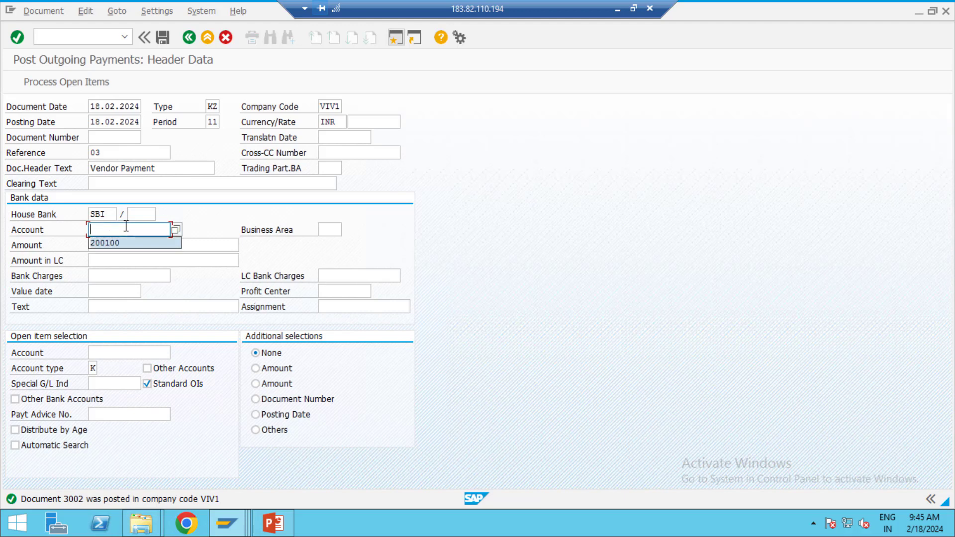
key(Return)
key(Tab)
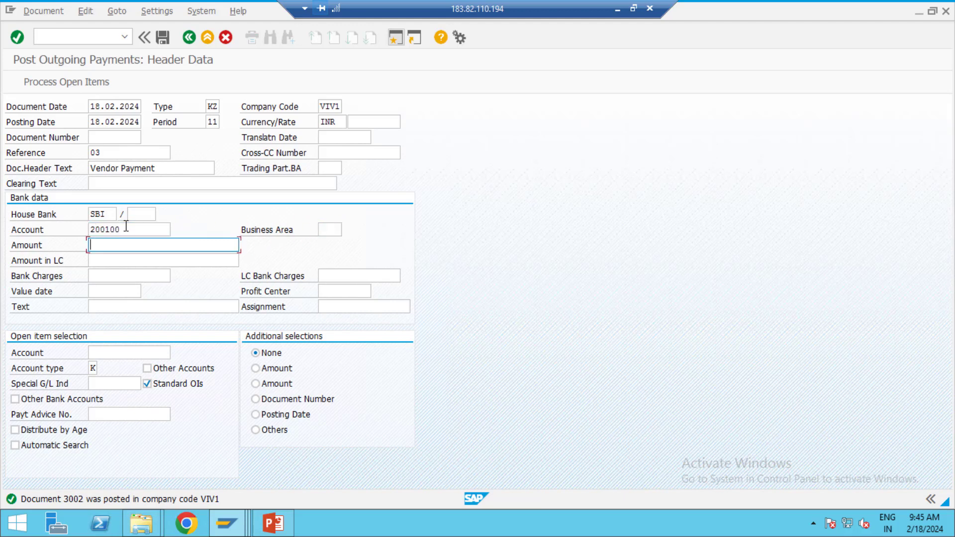
text(30000)
Set the bank item's value date to 18.02.2024 and its text to "Vendor payment".
key(Tab)
key(Tab)
key(Tab)
key(Tab)
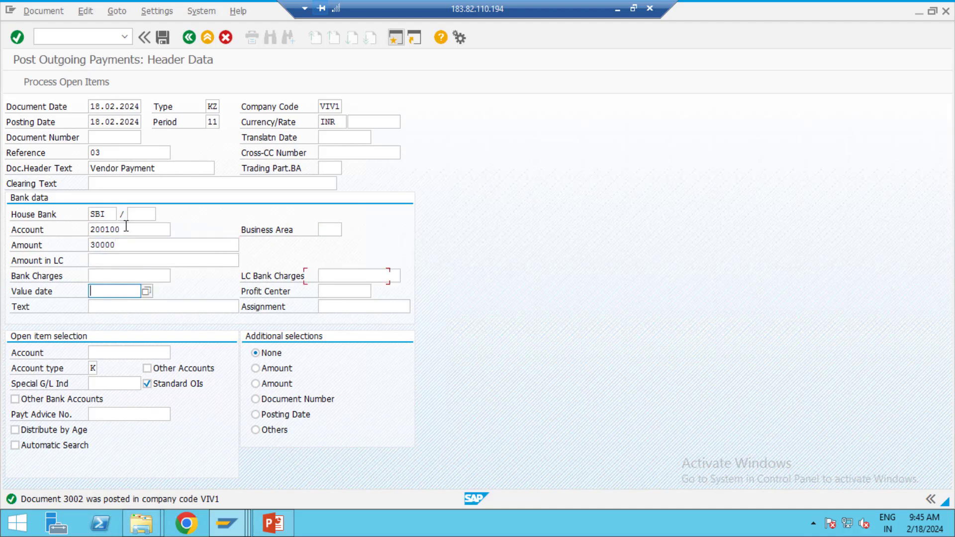
text(1)
key(Down)
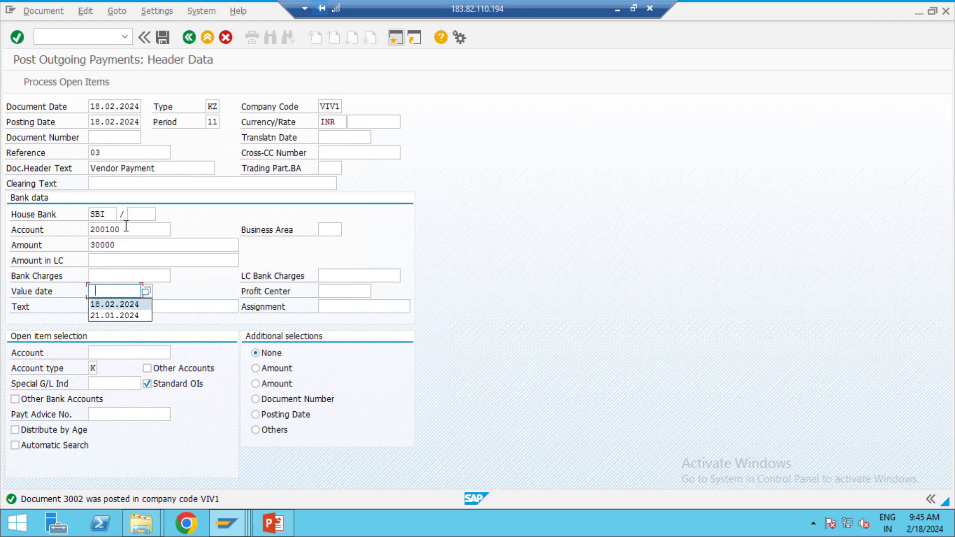
key(Tab)
key(Tab)
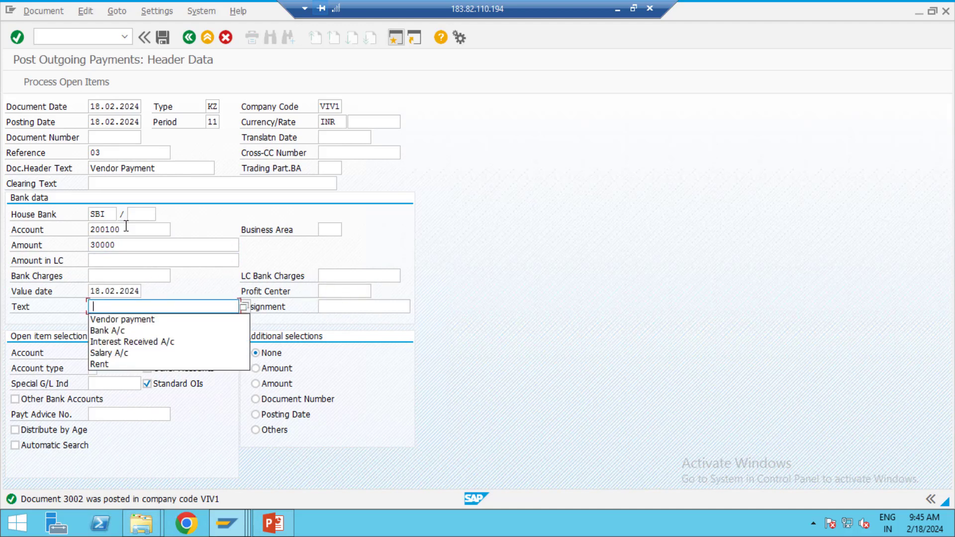
key(Down)
key(Tab)
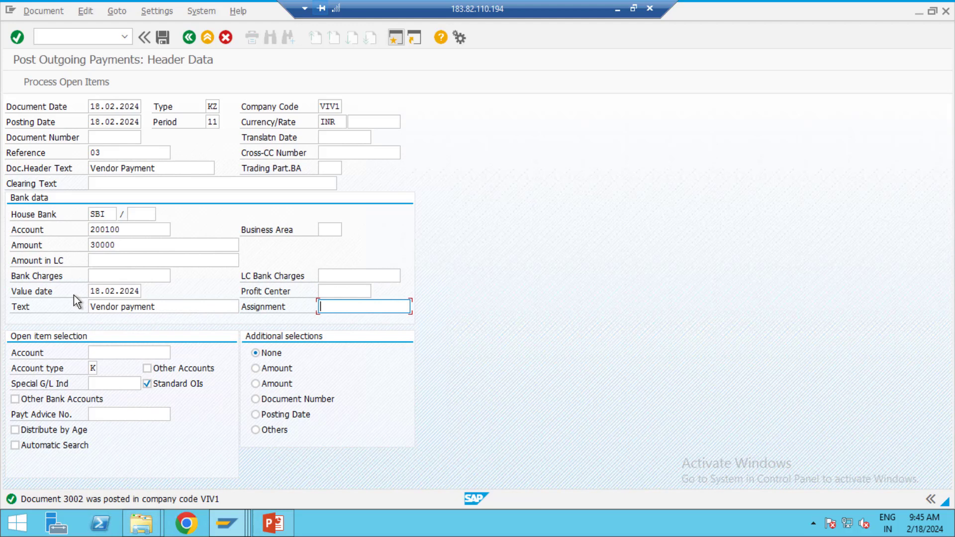
Choose the vendor's suggested account for the open item selection and process its open items.
click(117, 354)
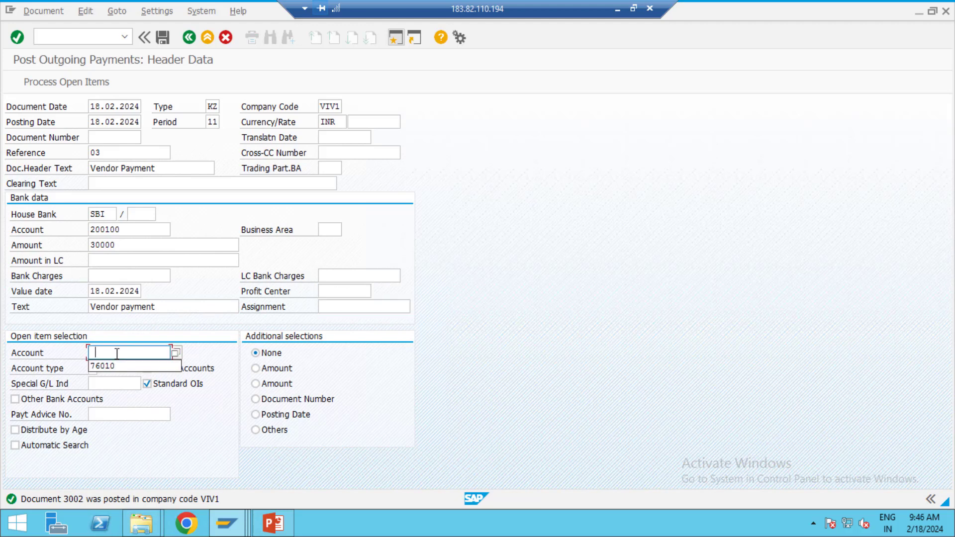
click(108, 367)
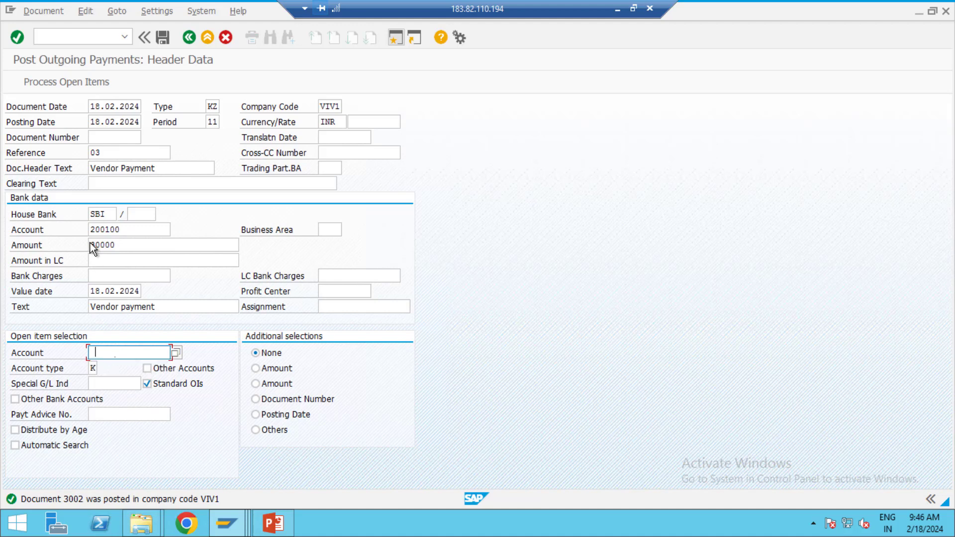
click(70, 82)
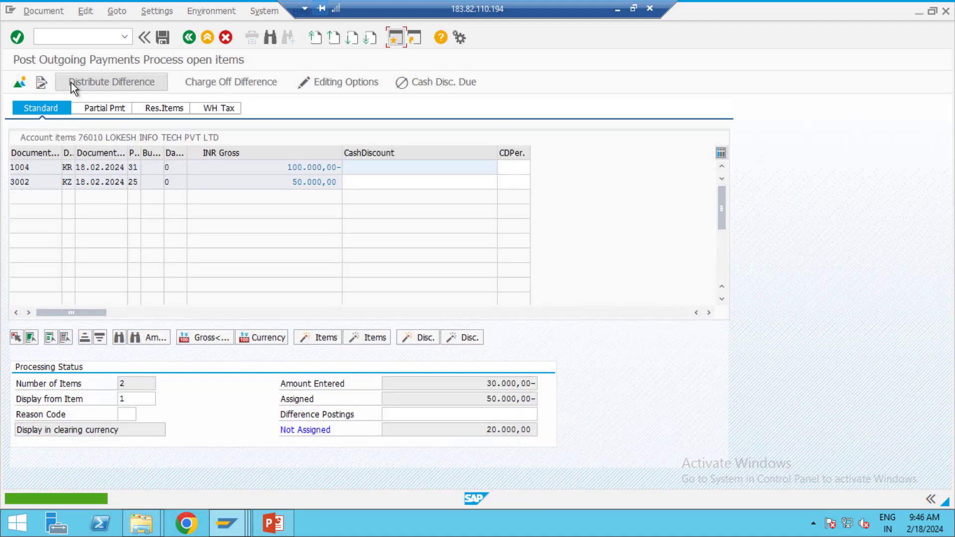
Assign the payment difference as a residual item on open item 1004 and try to post the document.
click(170, 108)
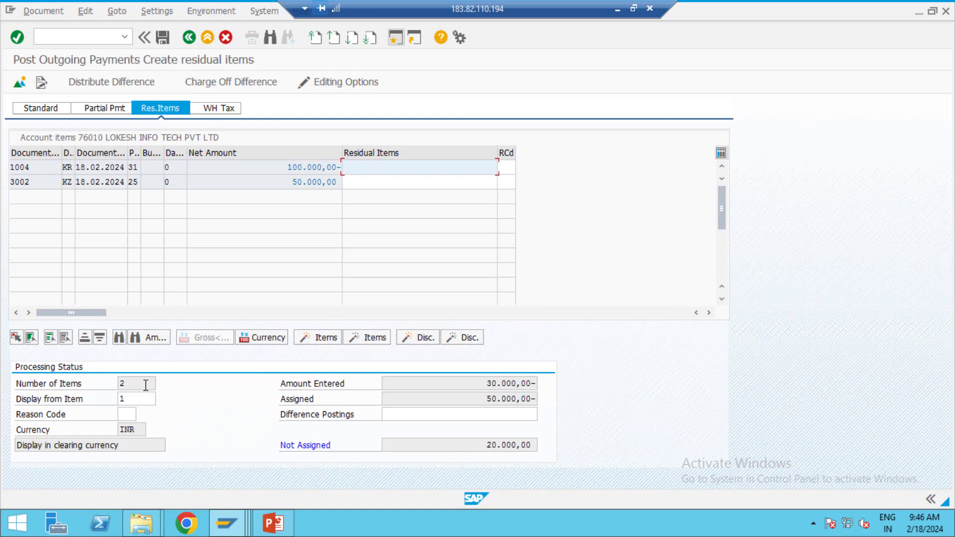
double_click(444, 167)
click(163, 37)
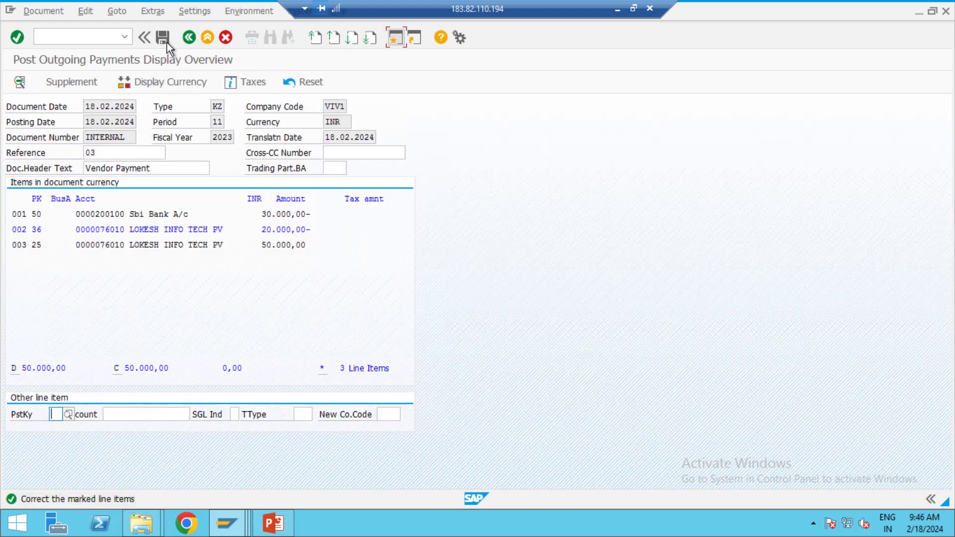
Open the marked vendor residual item, set its text to "Vendor payment" and post the document.
double_click(198, 229)
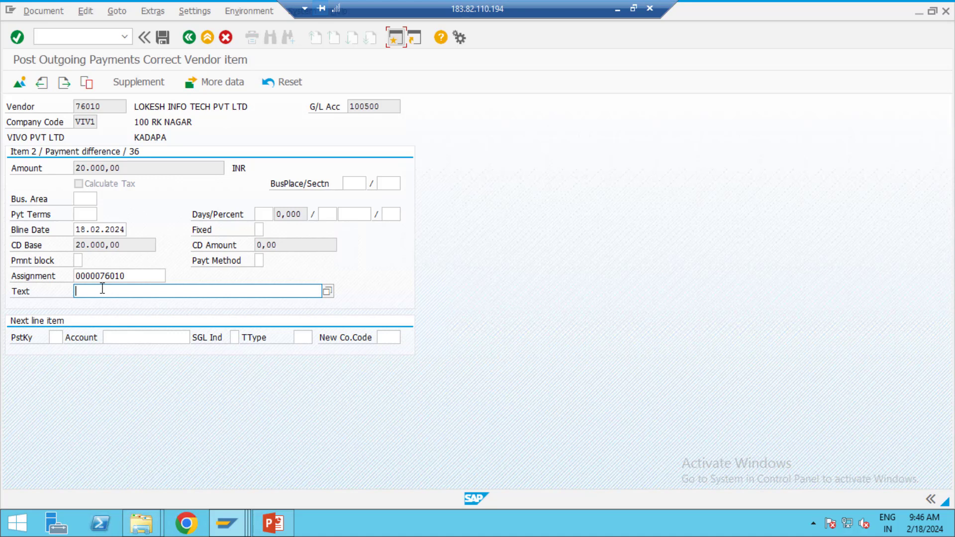
text(ve)
key(BackSpace)
key(Down)
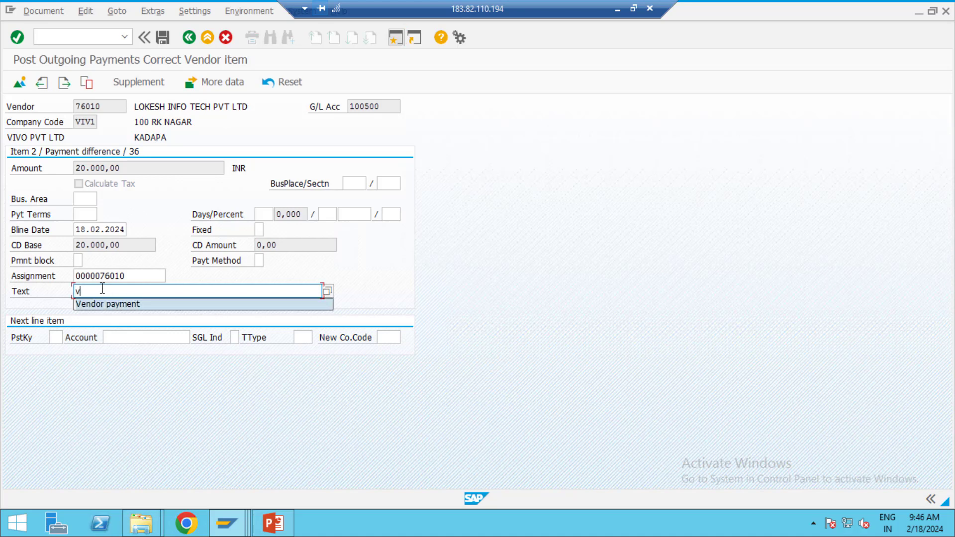
key(Return)
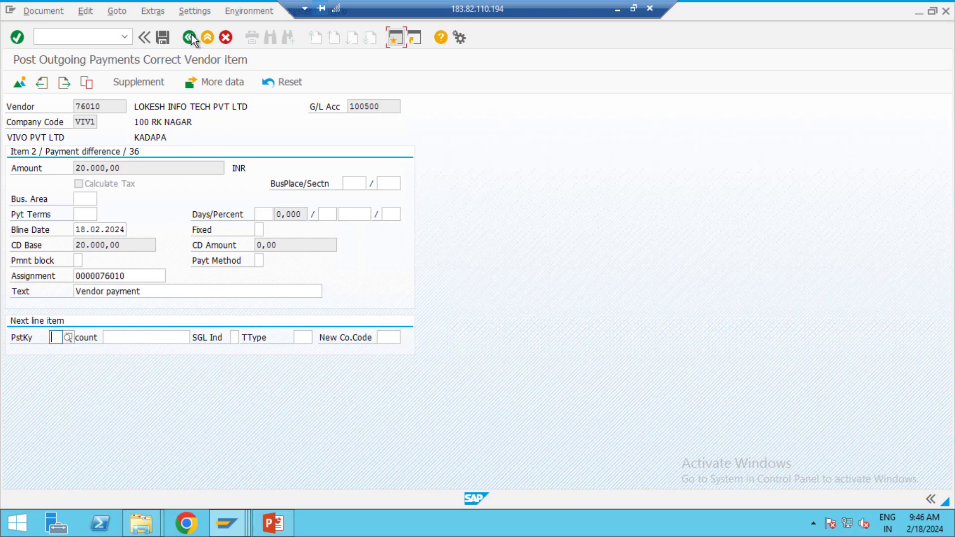
click(166, 36)
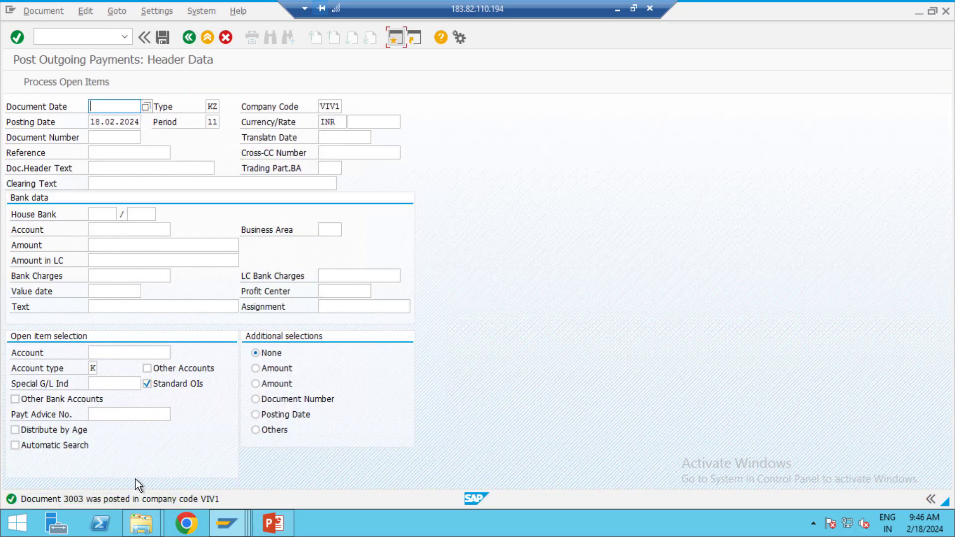
Switch to the vendor line item display and refresh the list of open items.
key(alt+Tab)
key(alt+Tab)
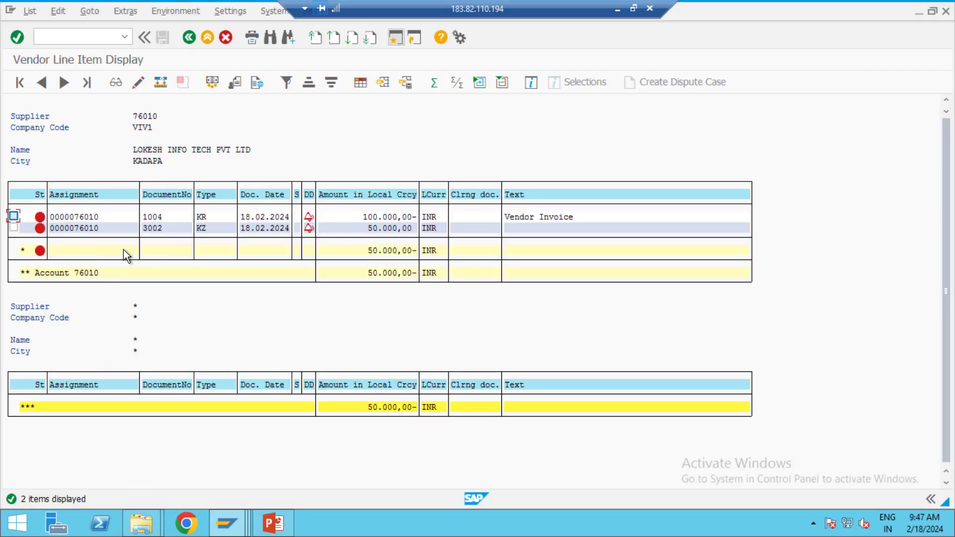
click(31, 11)
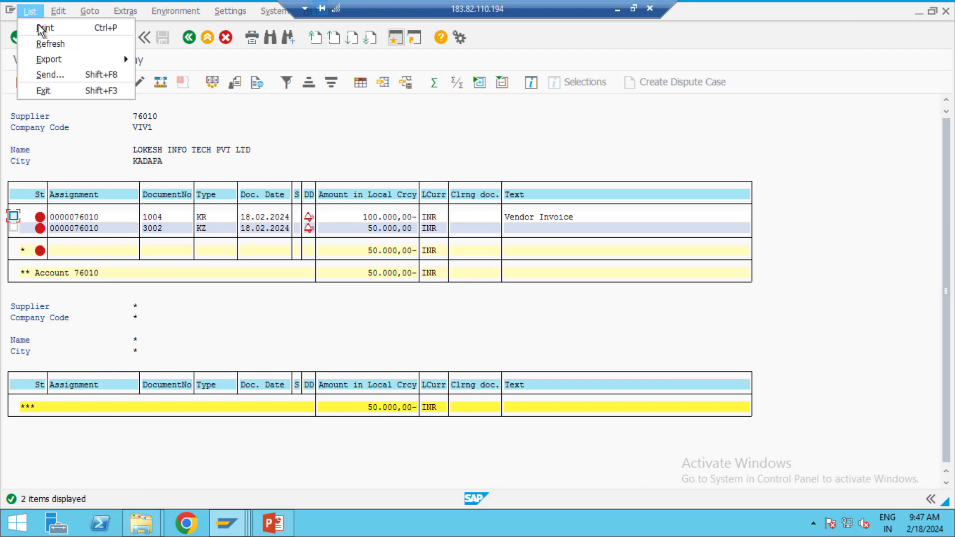
click(51, 44)
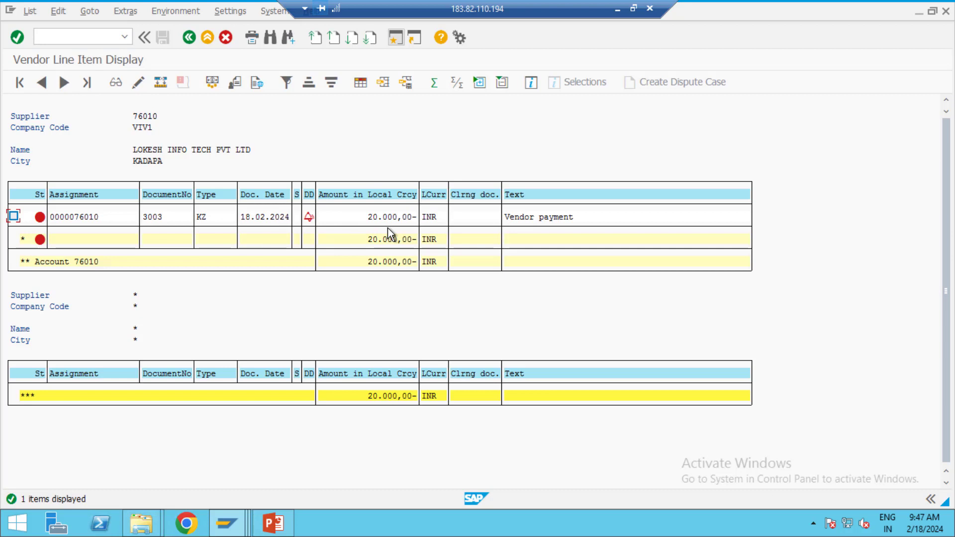
Return to the outgoing payment header and set the document date to 18.02.2024.
click(226, 523)
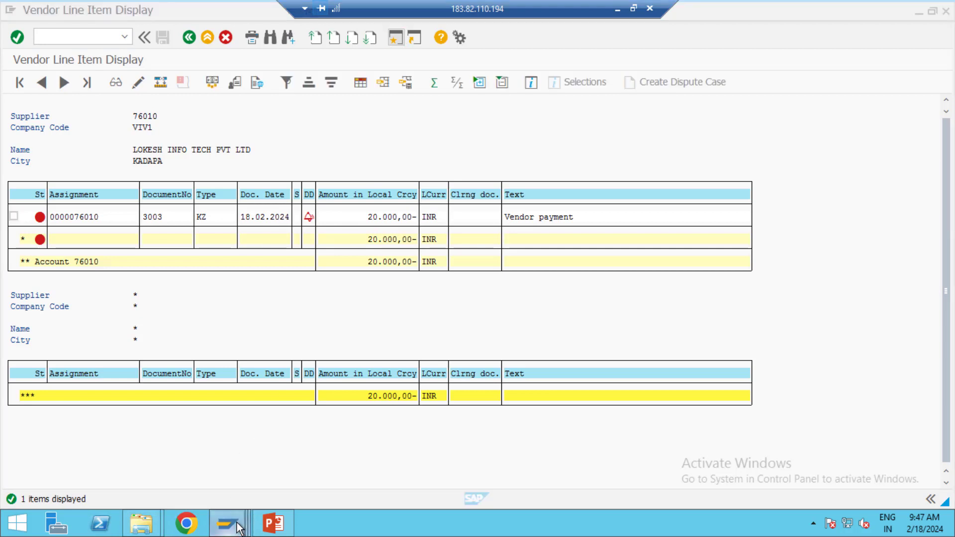
click(375, 453)
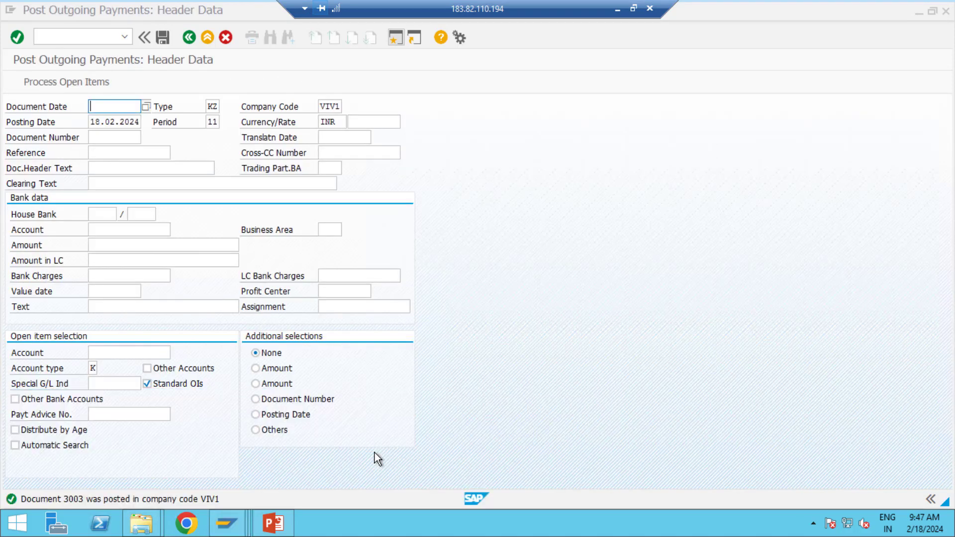
key(Down)
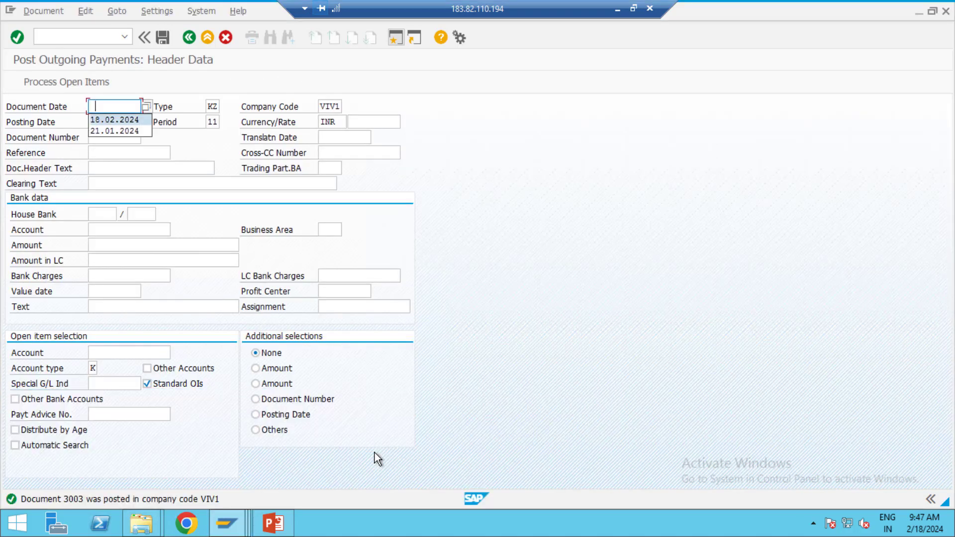
key(Return)
key(Tab)
key(Tab)
key(Tab)
key(Tab)
key(Tab)
key(Tab)
key(Tab)
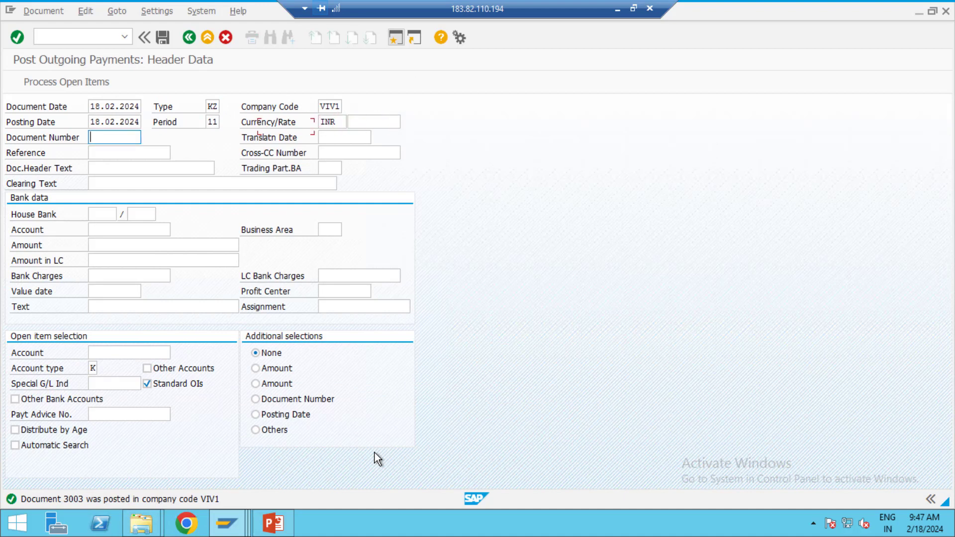
key(Tab)
key(Tab)
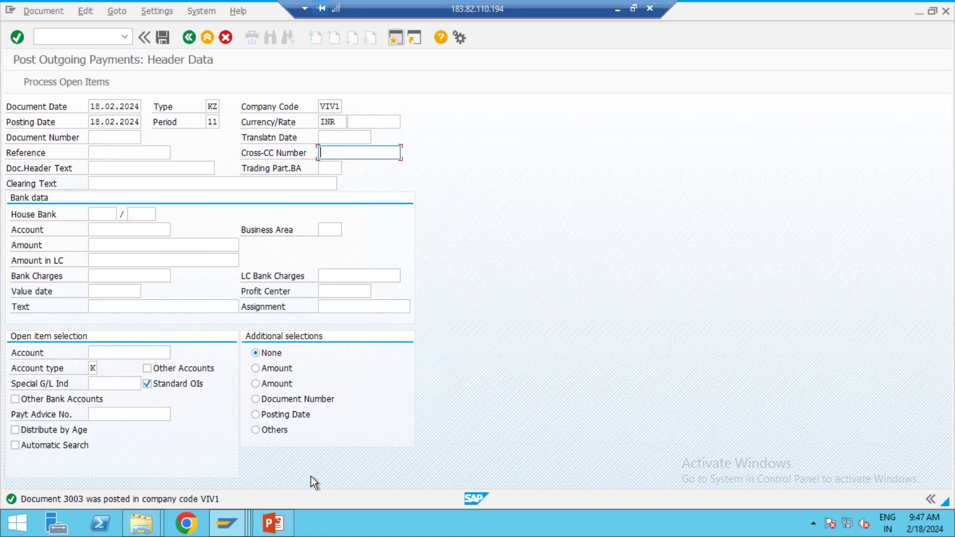
Set the payment's reference to 04 and its document header text to "Vendor Payment".
click(141, 154)
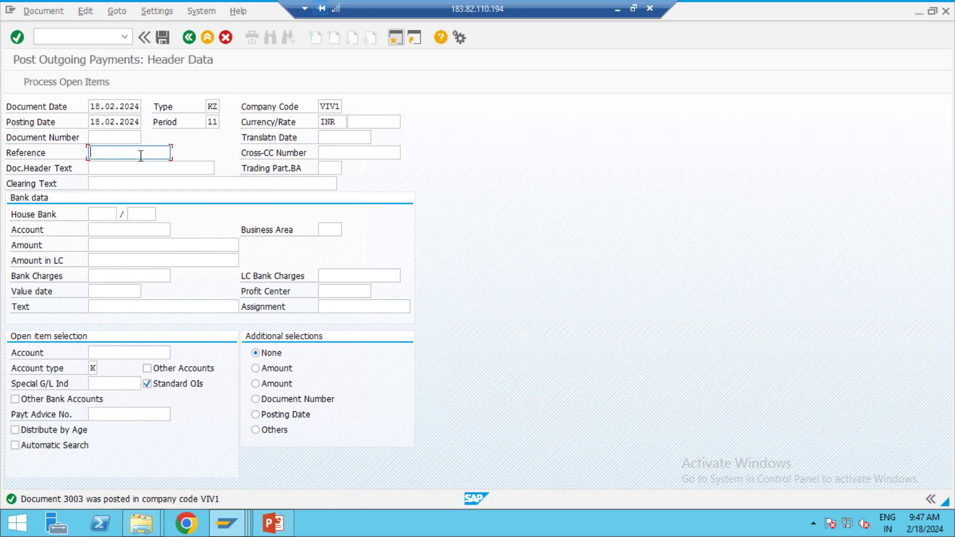
click(141, 156)
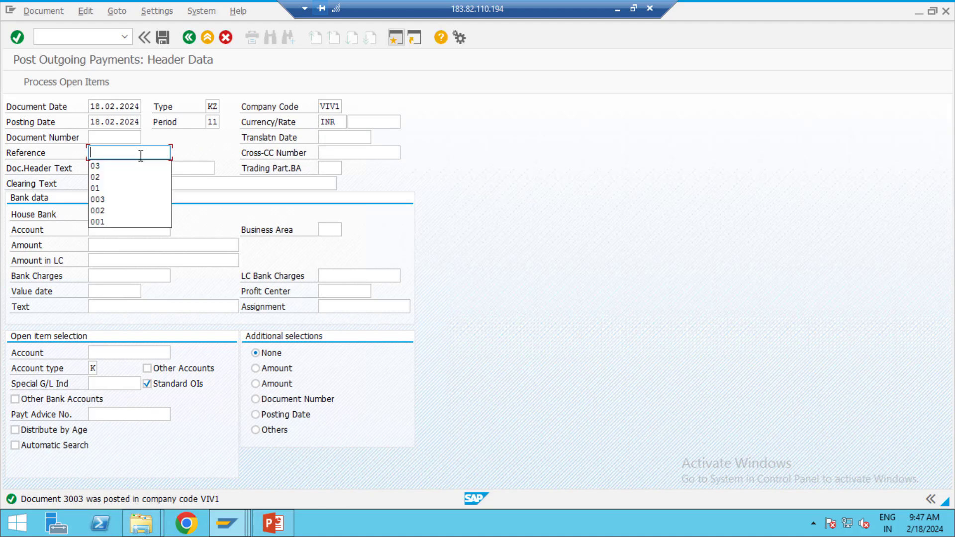
text(04)
key(Tab)
key(Tab)
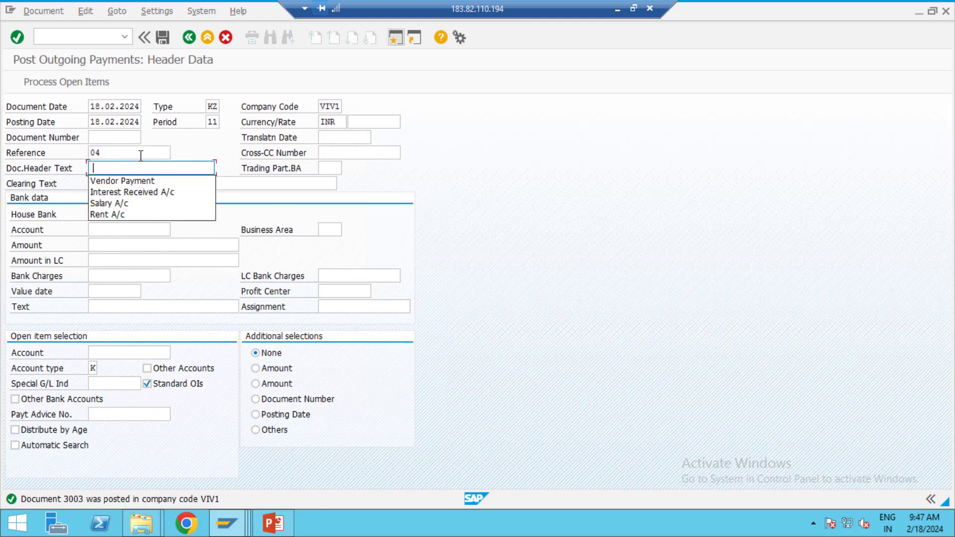
click(136, 182)
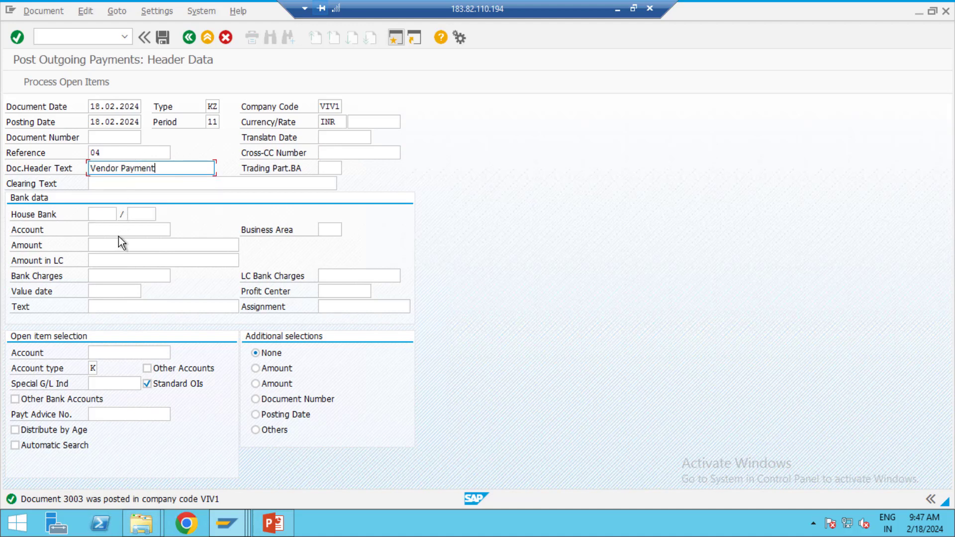
Fill the bank data with house bank SBI, the suggested bank account and an amount of 20000.
click(105, 215)
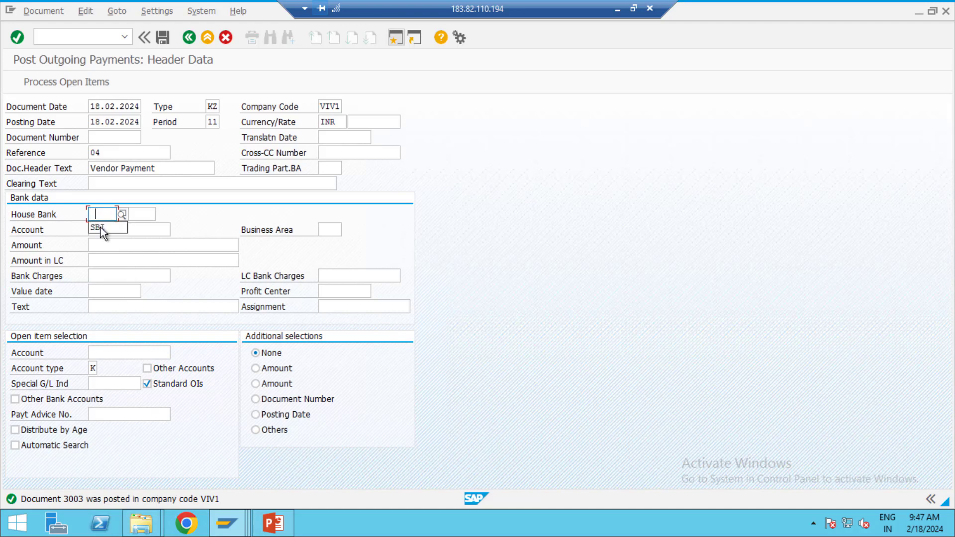
click(100, 228)
click(101, 229)
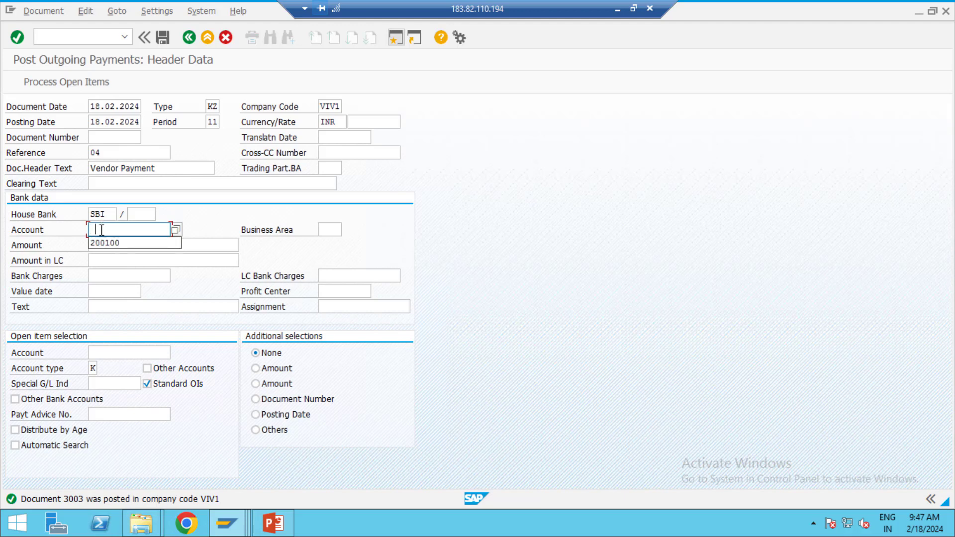
click(107, 243)
click(109, 246)
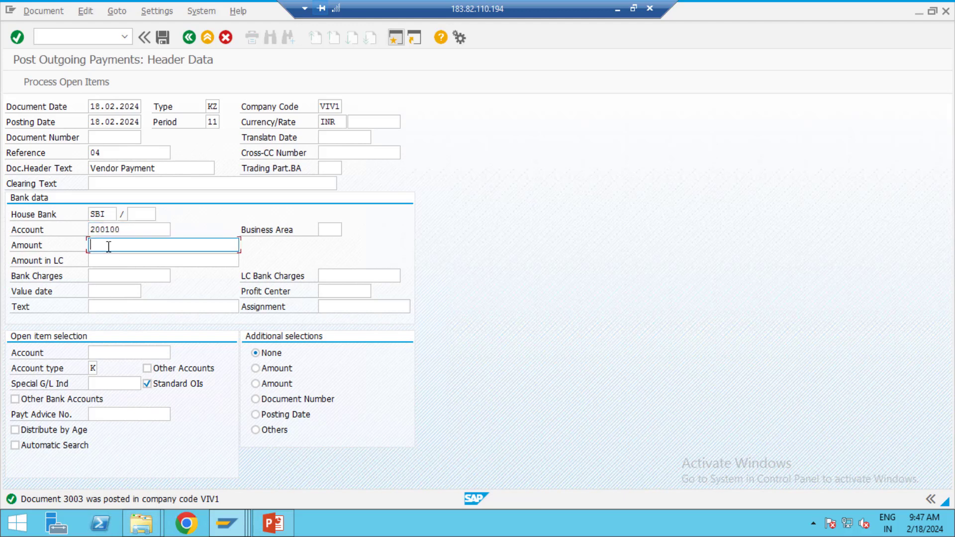
text(20000)
Set the bank item's value date to 18.02.2024 and its text to "Vendor payment".
click(110, 290)
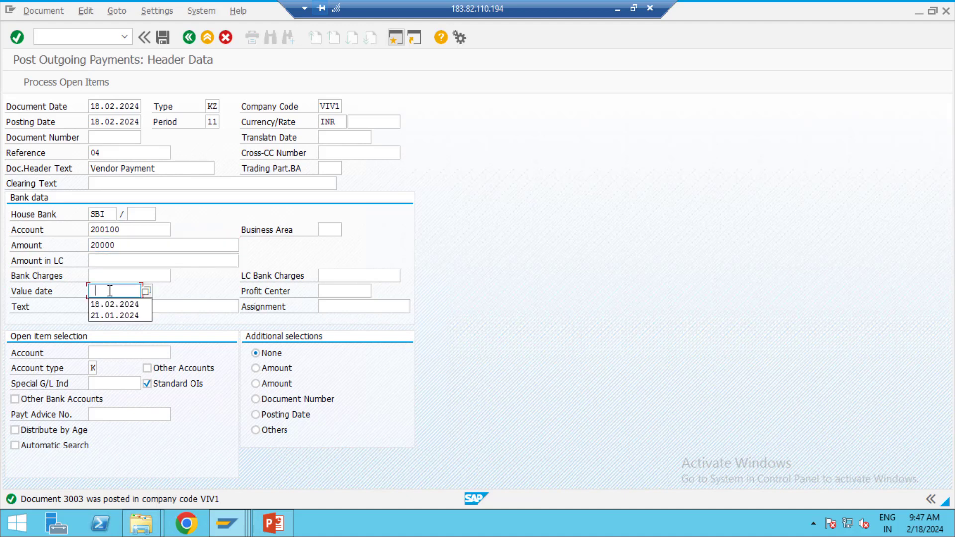
key(Down)
key(Tab)
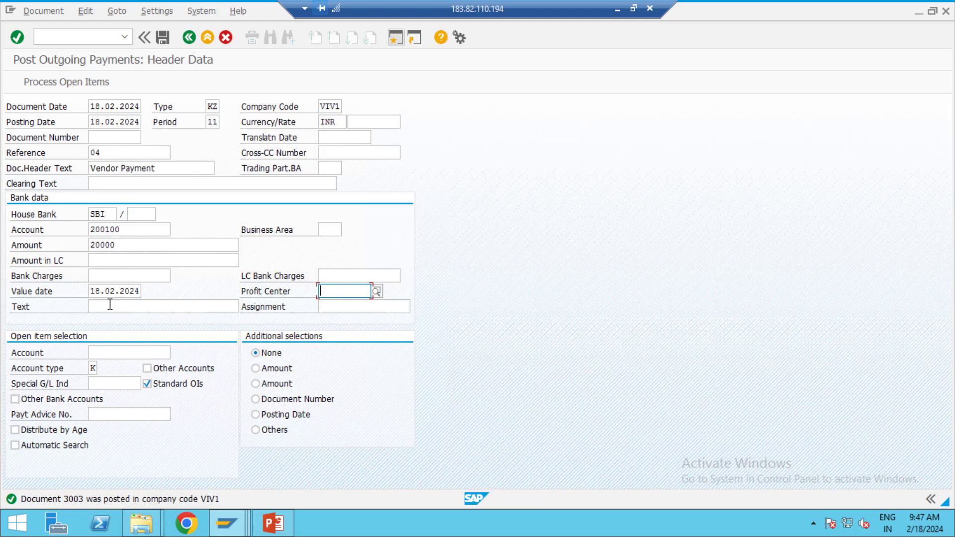
click(109, 306)
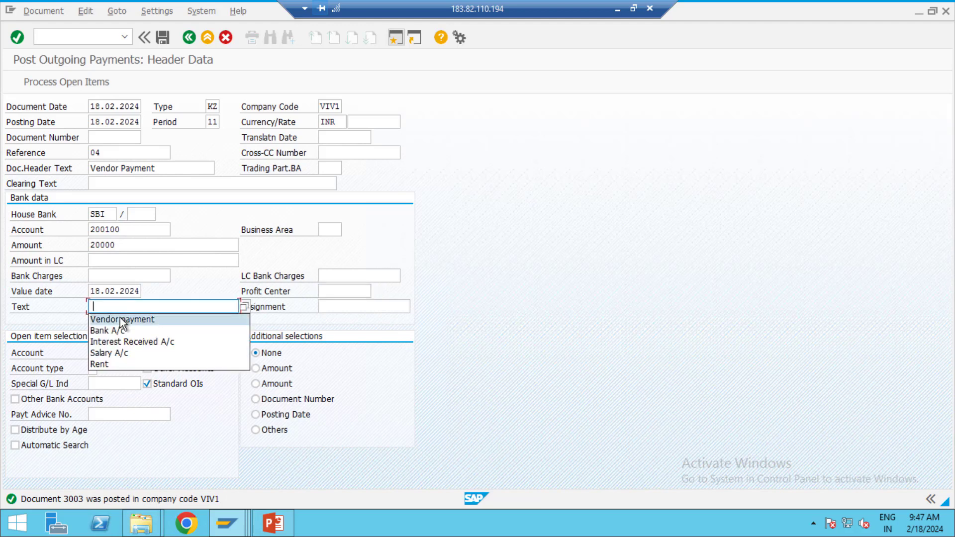
click(120, 319)
Process the open items of the vendor's suggested account and post the outgoing payment.
click(117, 353)
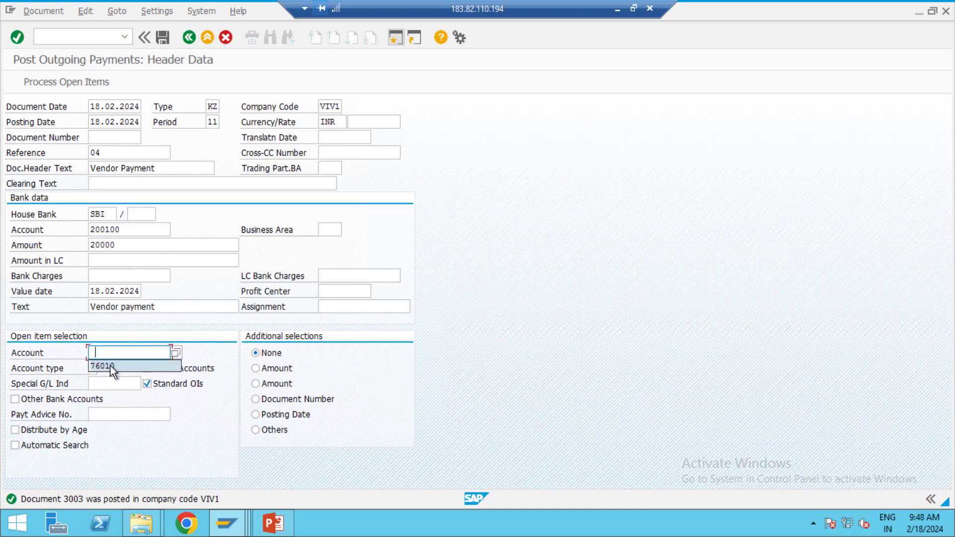
click(104, 366)
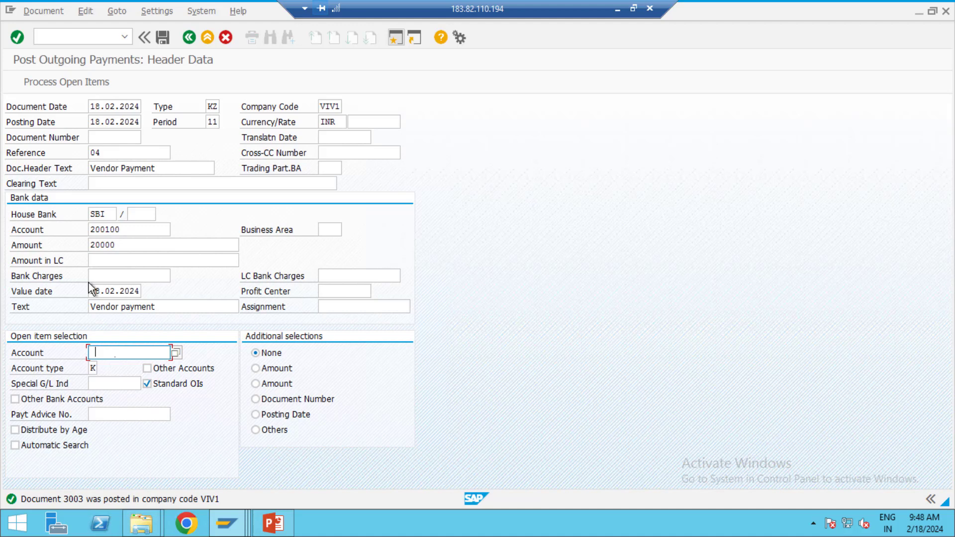
click(64, 82)
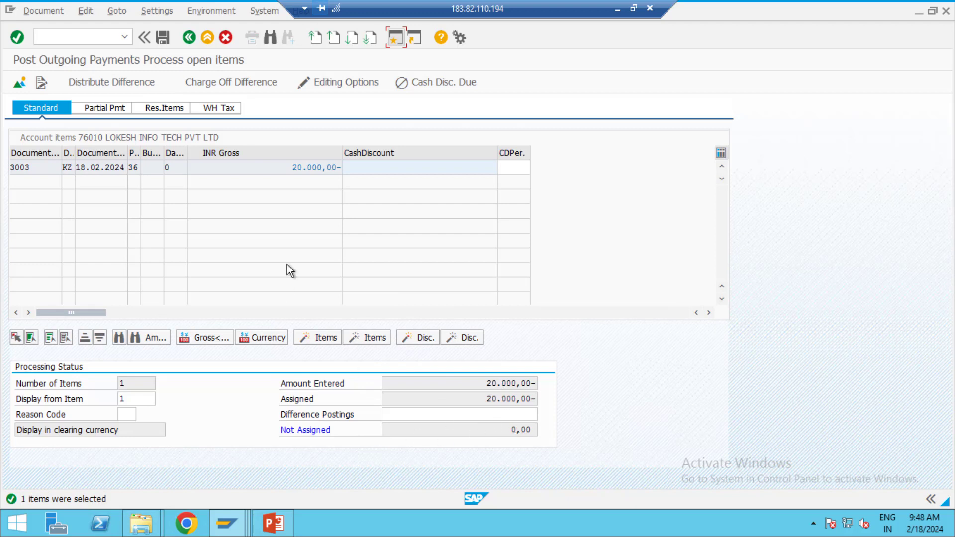
click(164, 37)
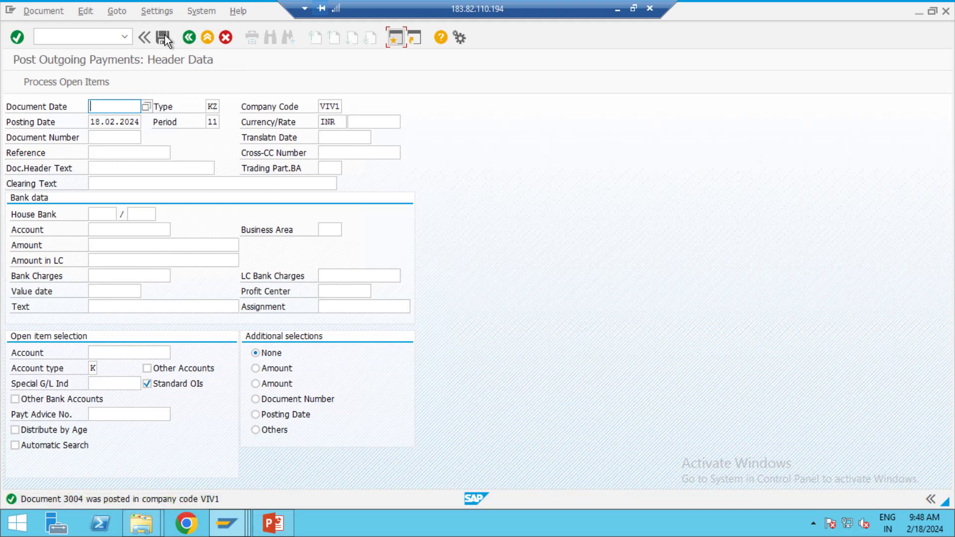
Refresh the vendor's open item list in the line item display and dismiss the information dialog.
key(alt+Tab)
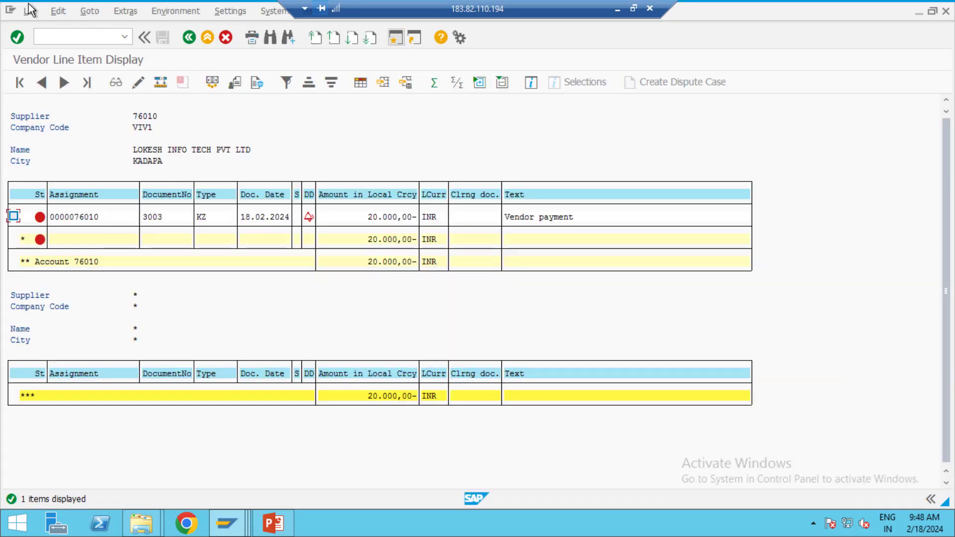
click(31, 10)
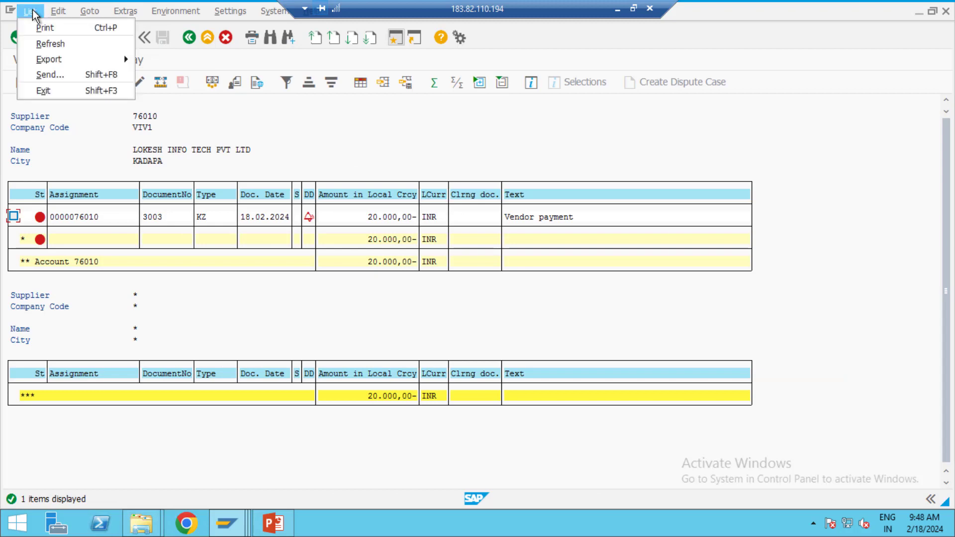
click(53, 44)
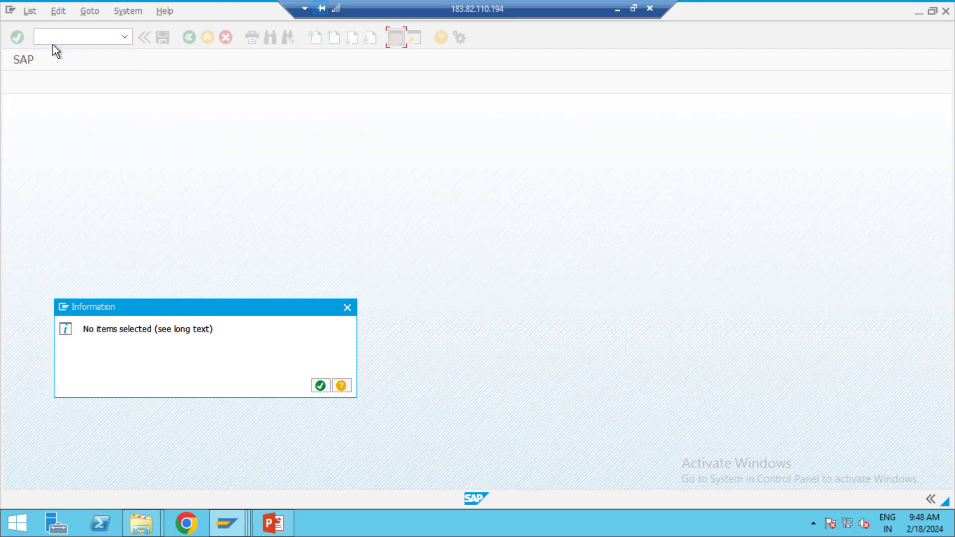
click(320, 385)
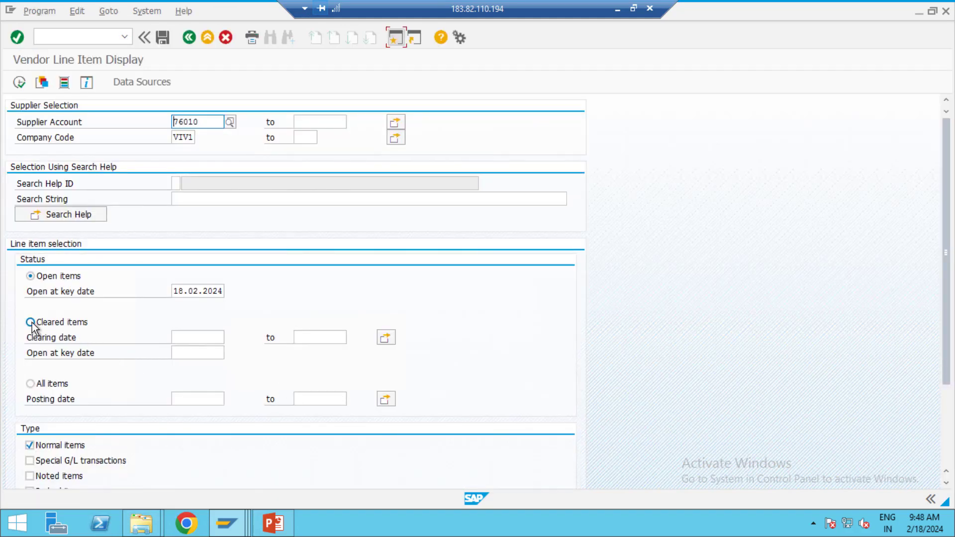
Display the vendor's cleared items with clearing date 18.02.2024.
click(31, 323)
click(189, 337)
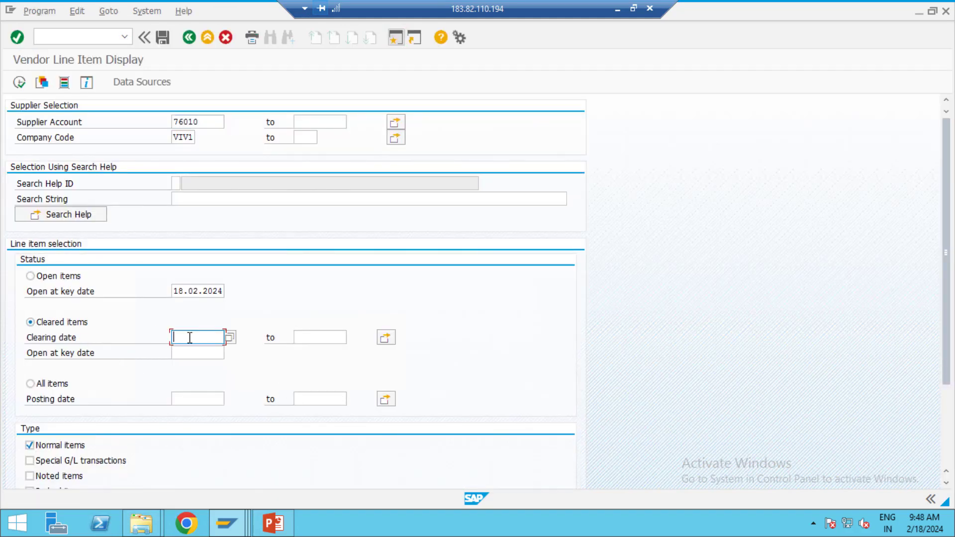
text(18.02.2024)
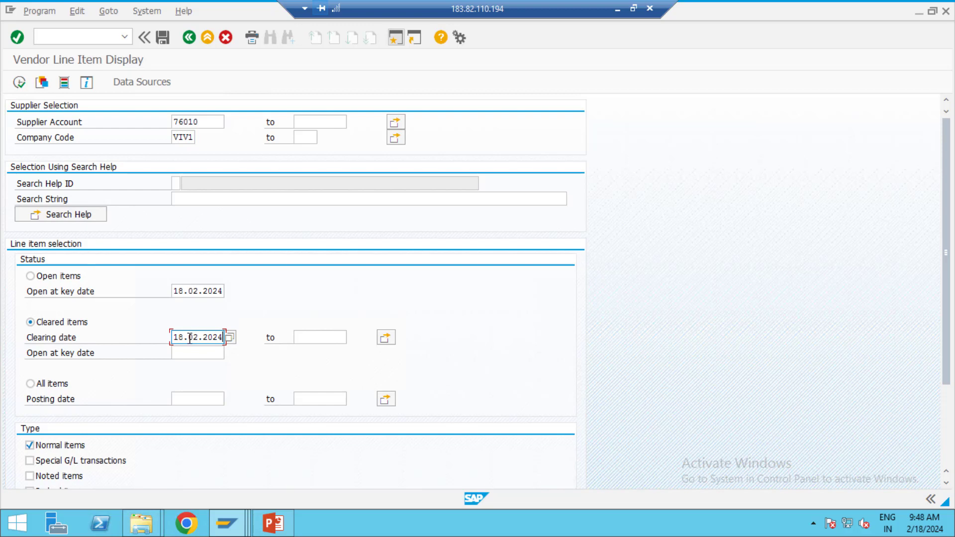
click(19, 82)
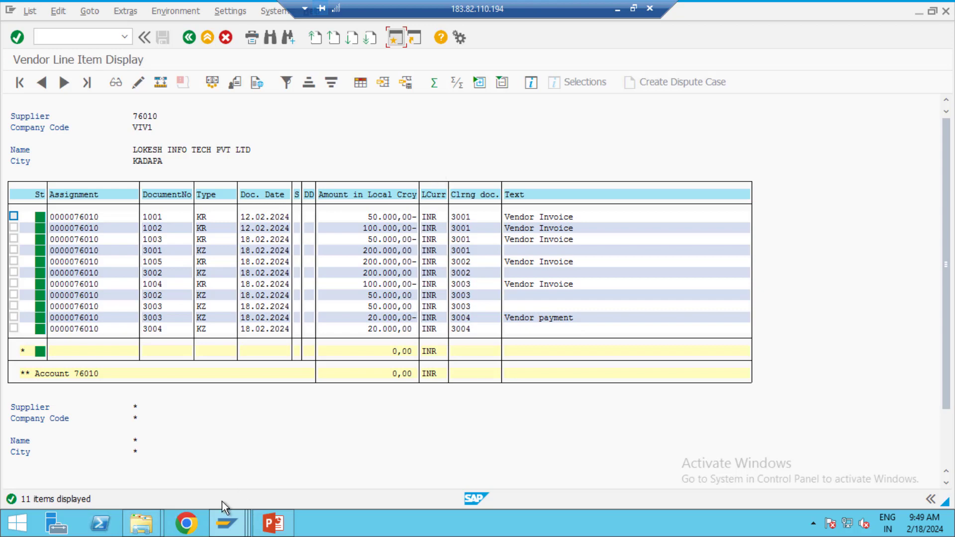
Minimize the remote desktop session and switch to the YouTube channel page in Chrome.
click(617, 10)
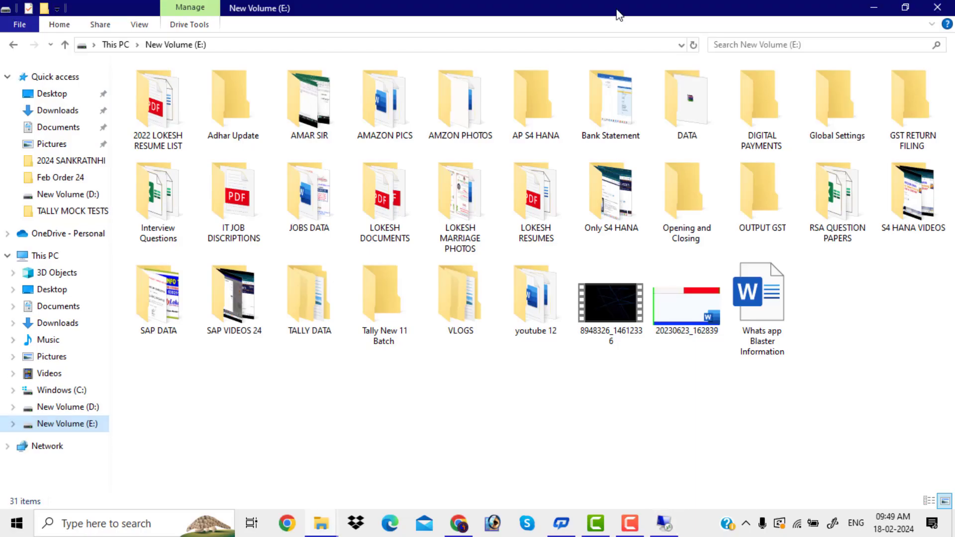
click(459, 527)
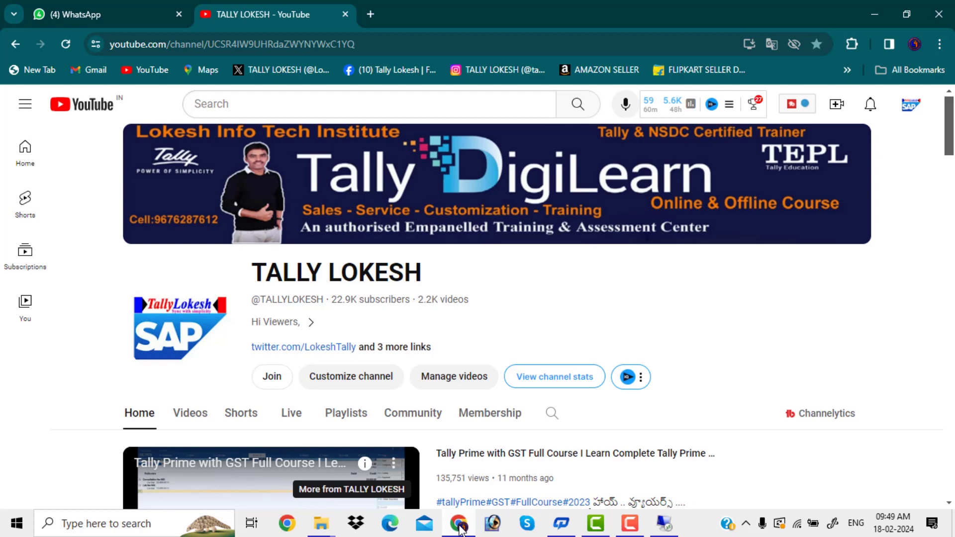
click(639, 532)
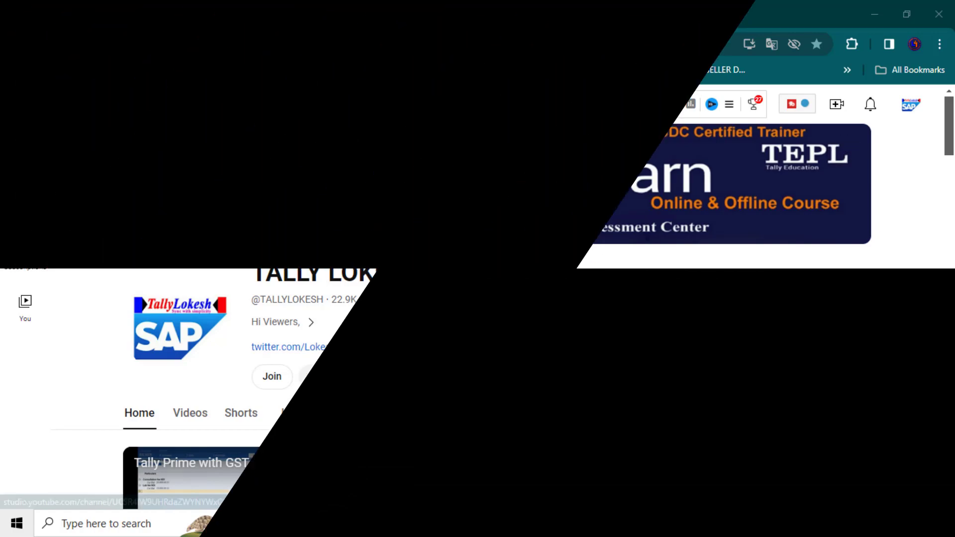